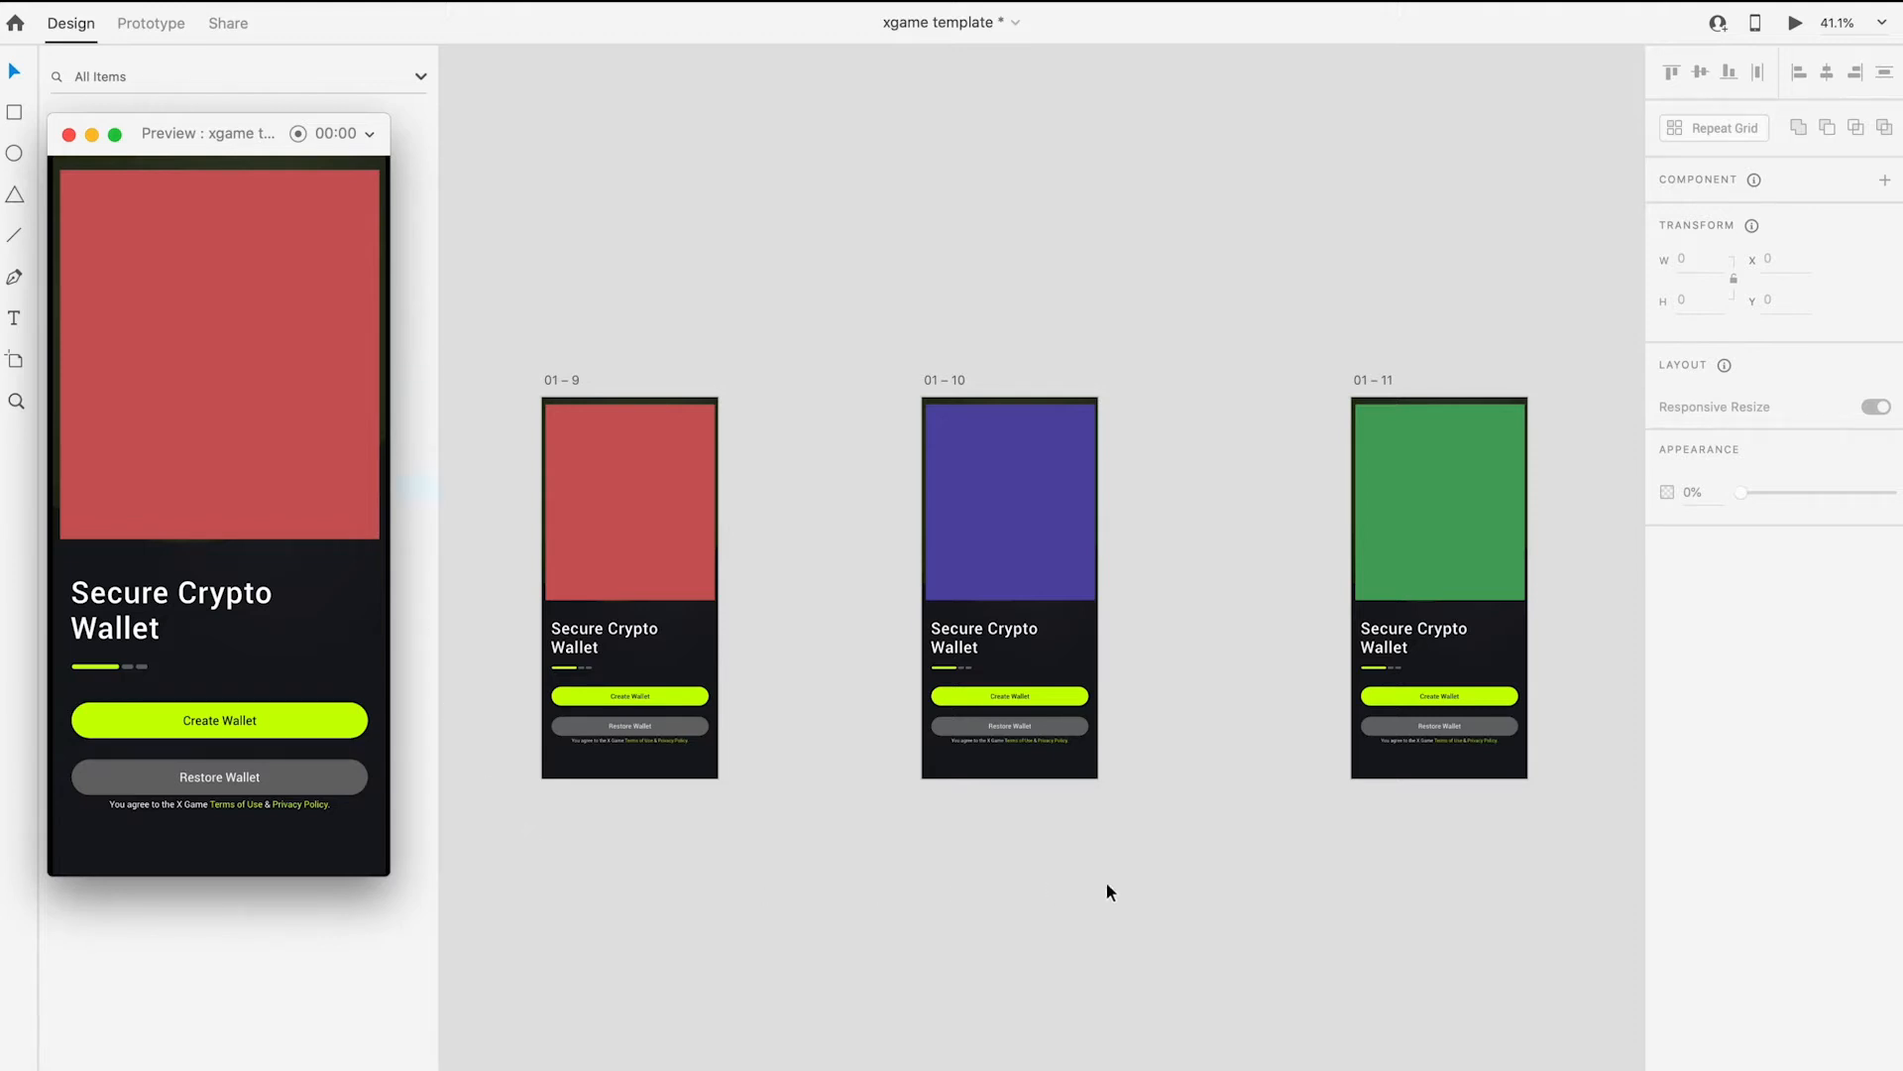
# - Examine how the red, blue and green rectangles are arranged around artboards 01 – 9, 01 – 10 and 01 – 11
pyautogui.click(656, 373)
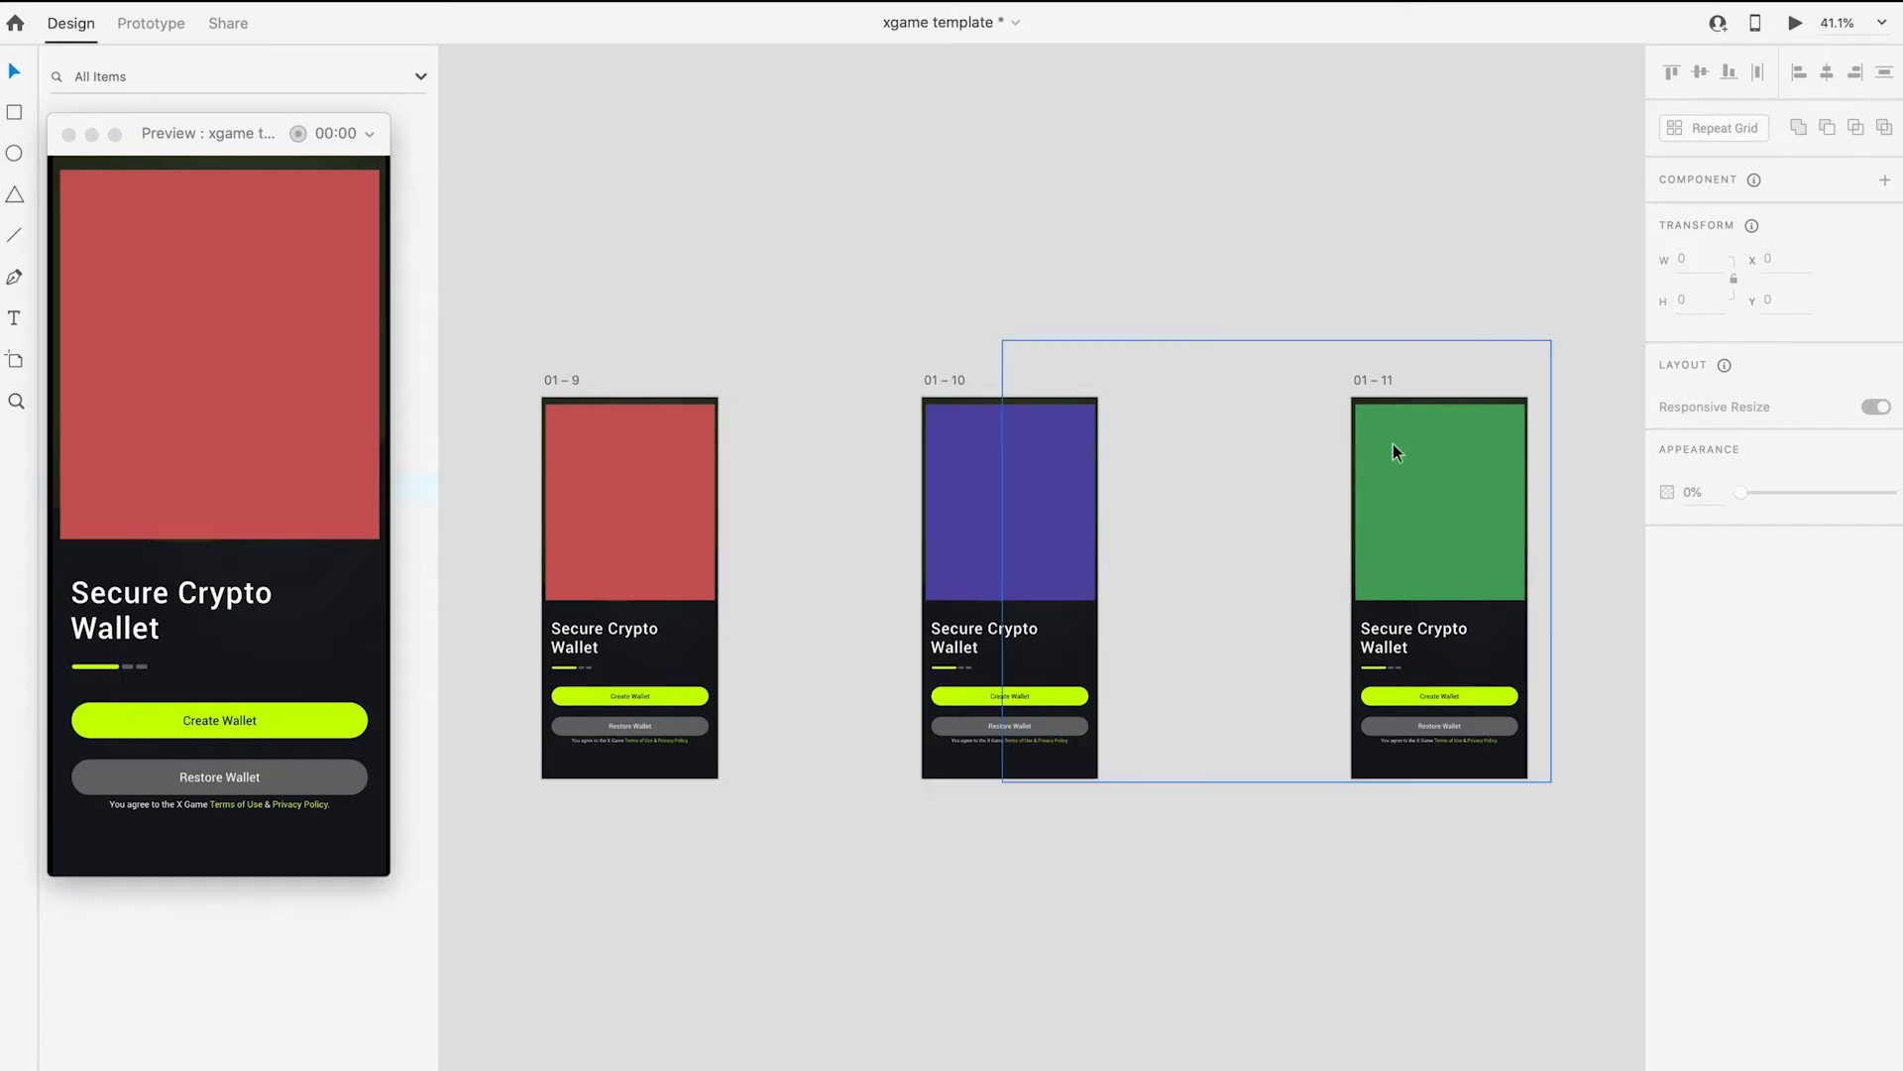
pyautogui.click(603, 458)
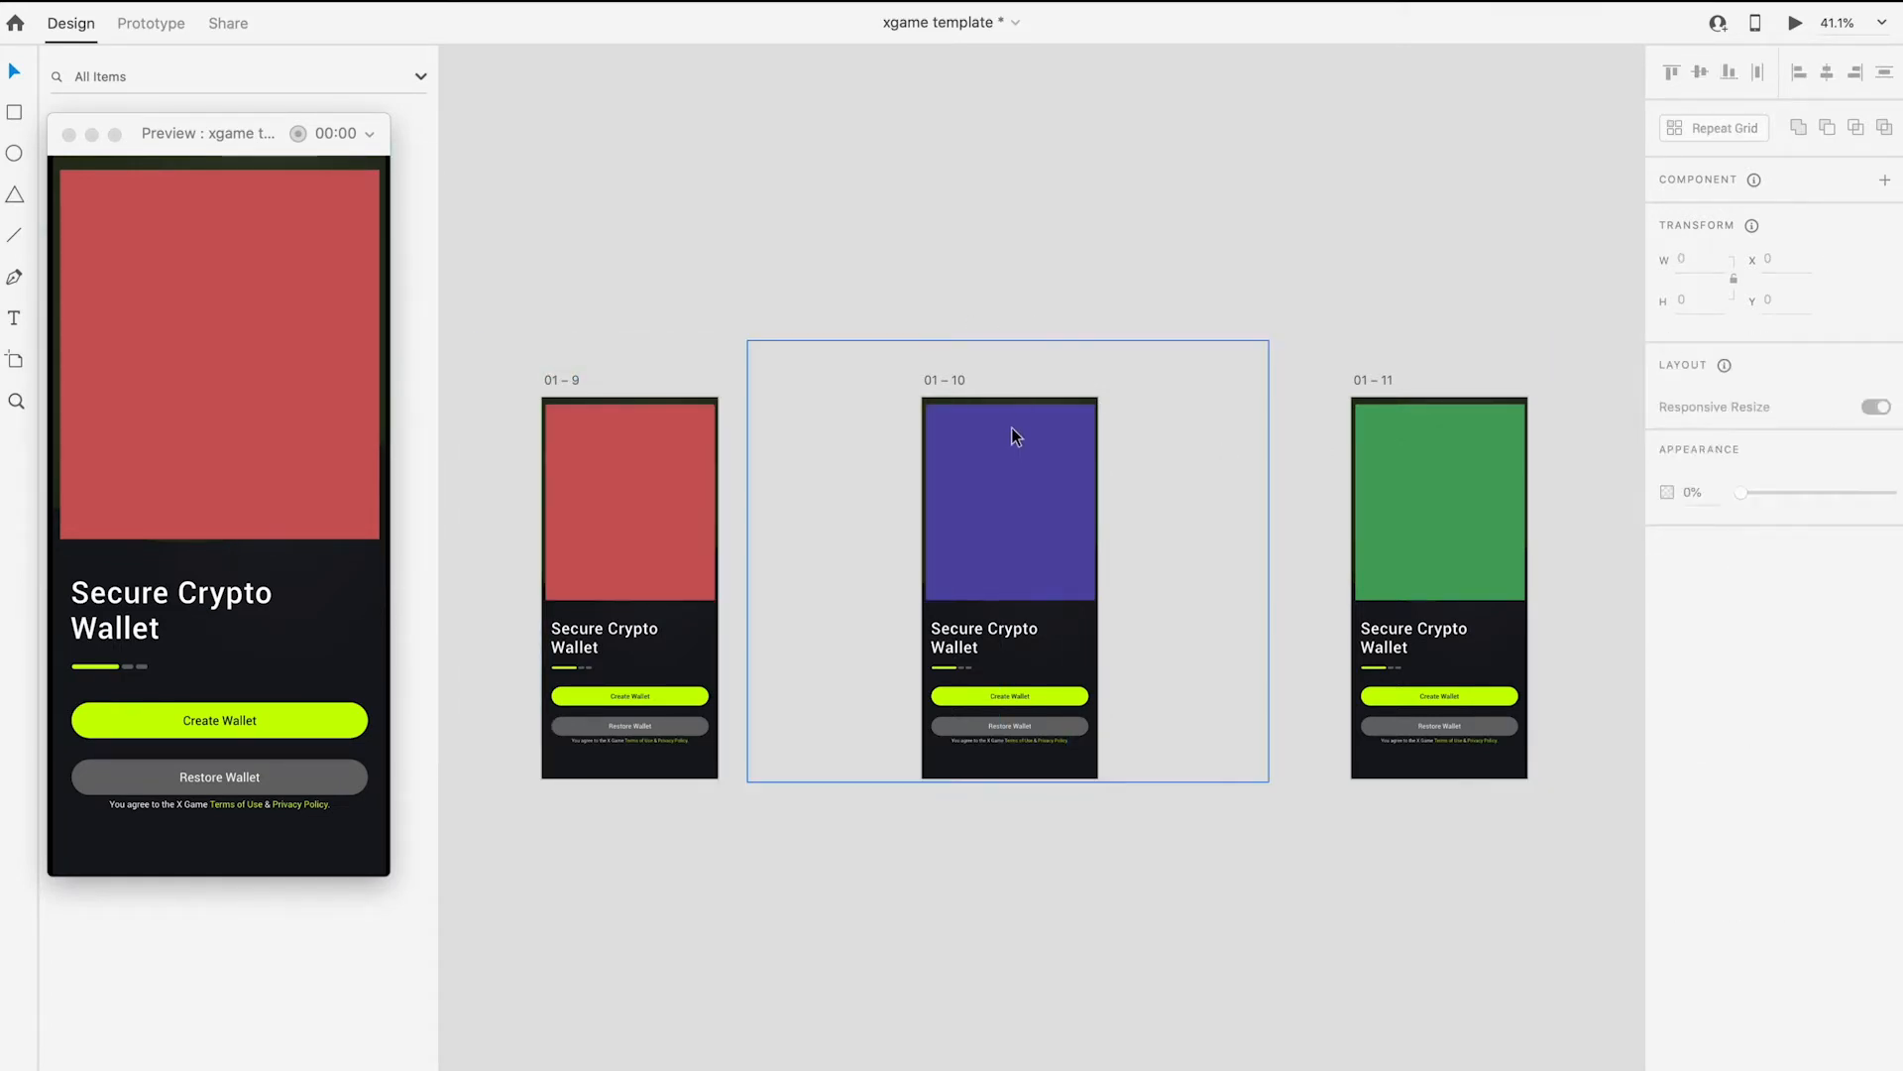
pyautogui.click(954, 380)
pyautogui.click(981, 425)
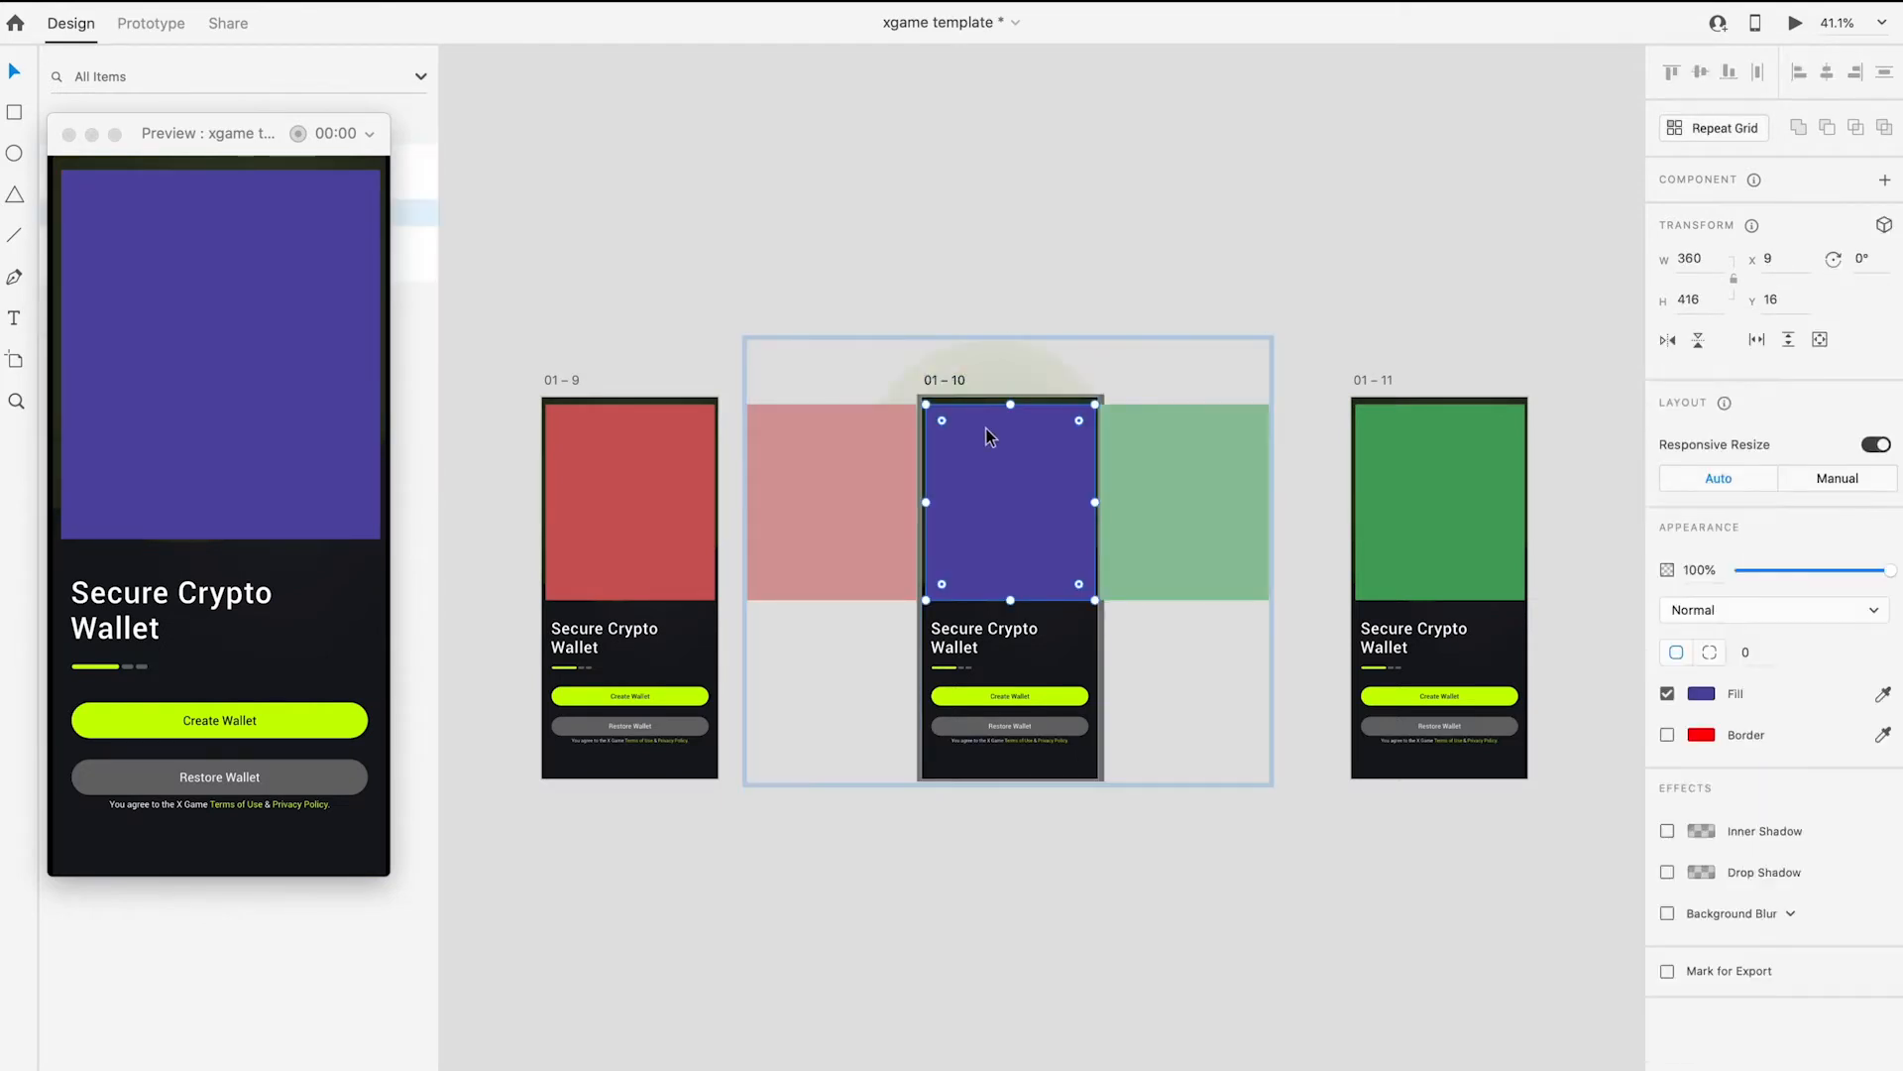
pyautogui.click(1390, 409)
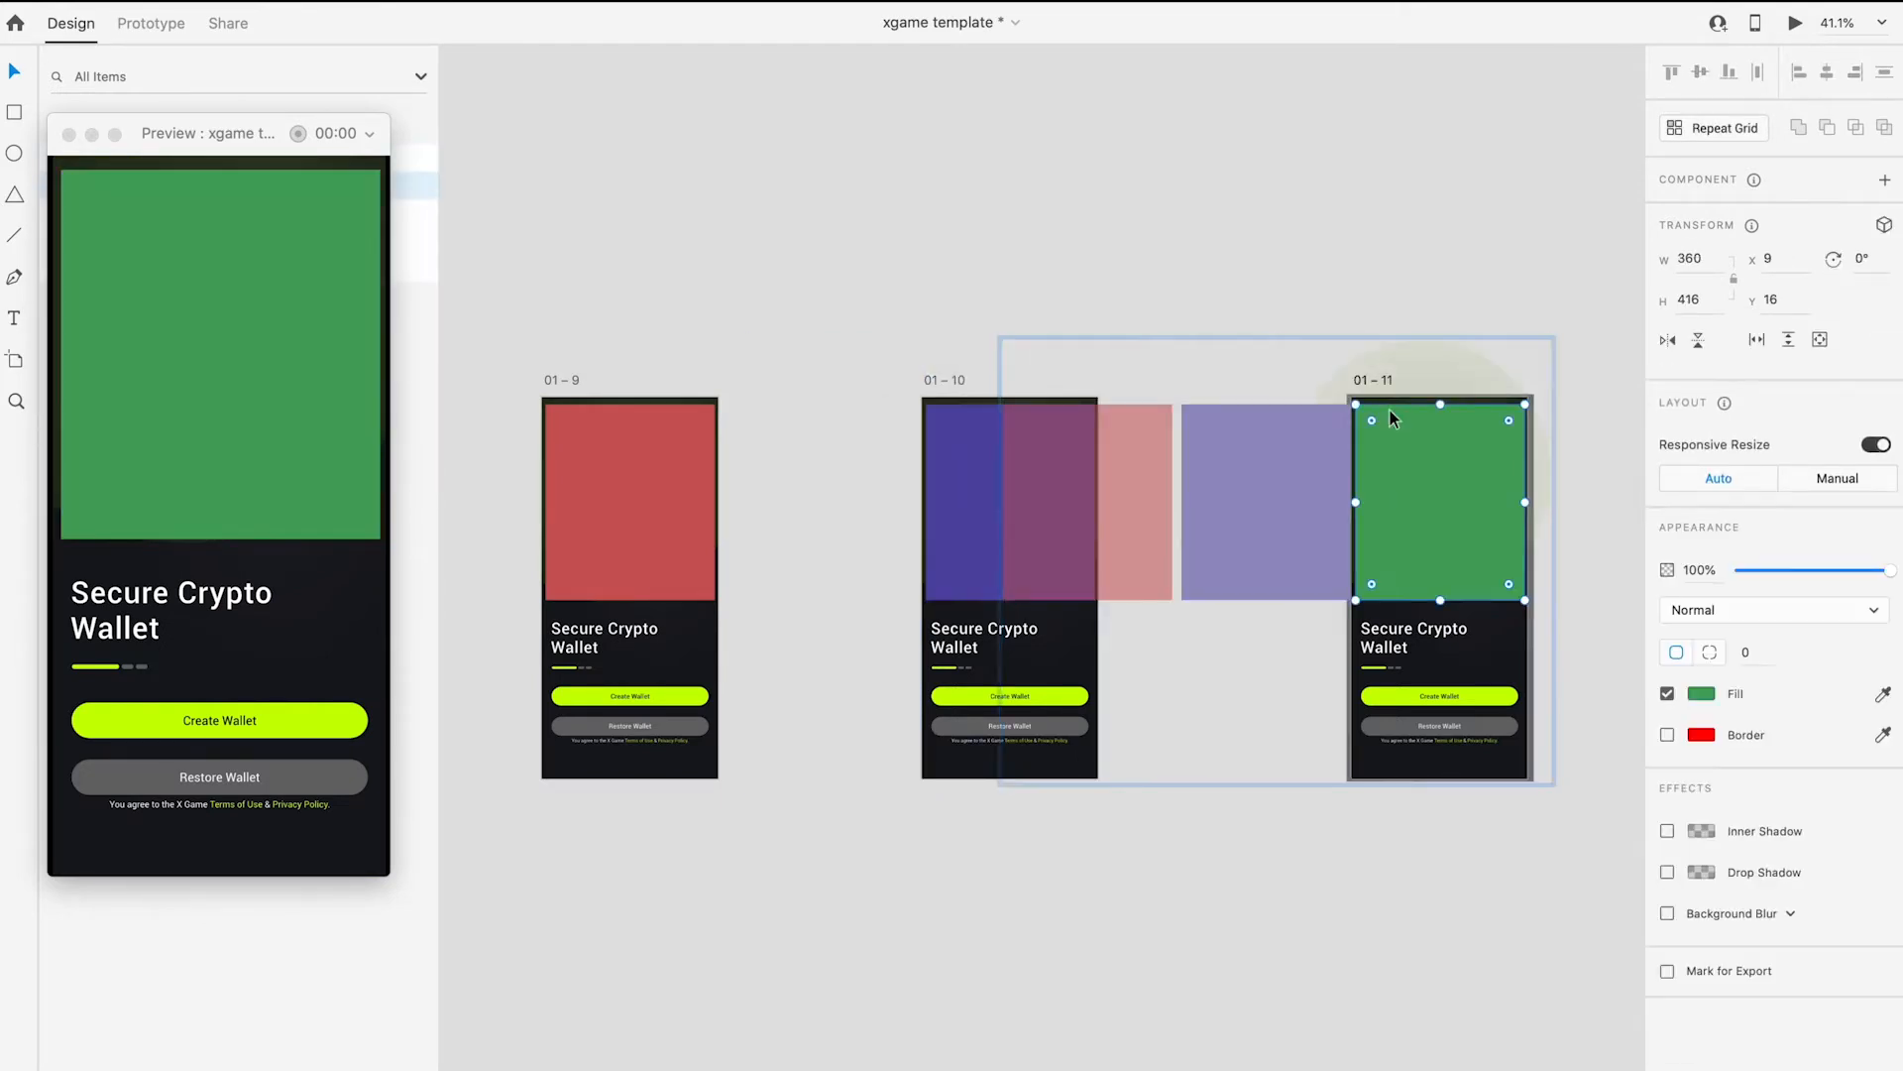
pyautogui.click(1308, 257)
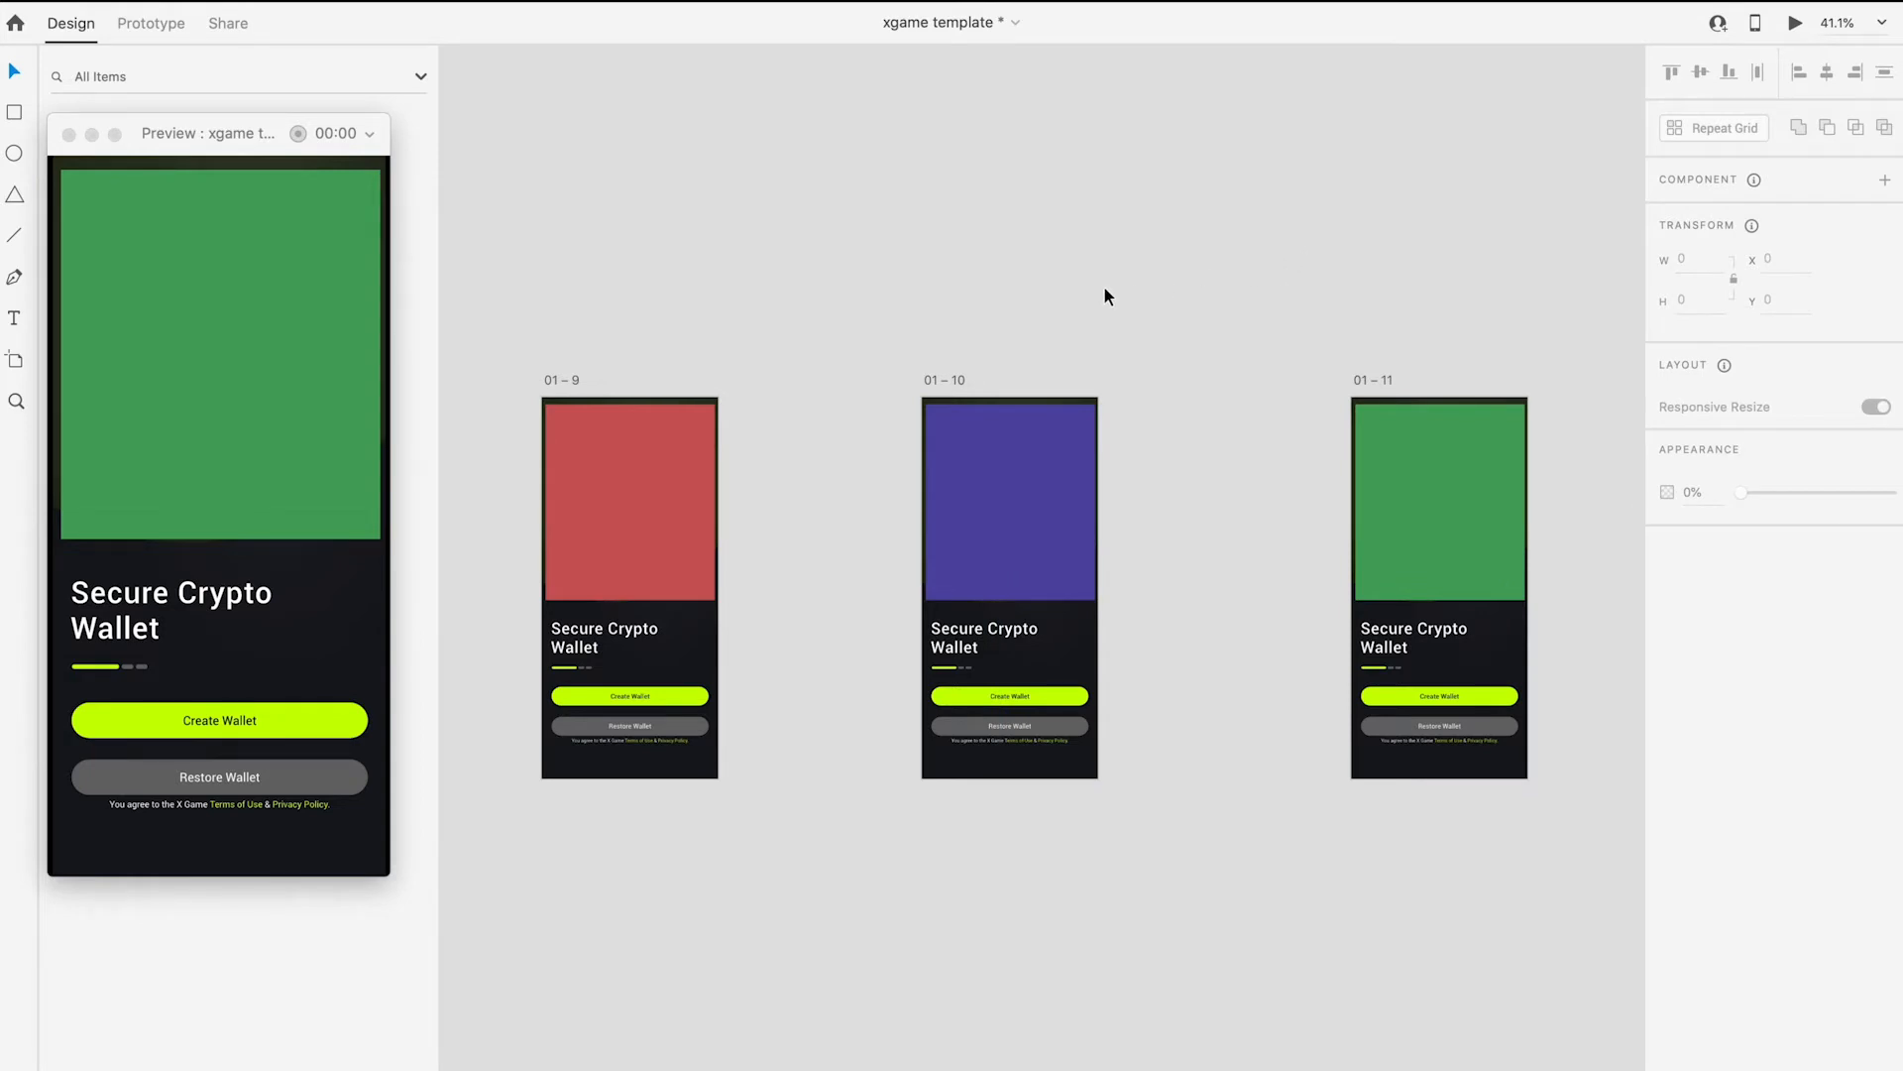
# - In Prototype mode, link the red rectangle on artboard 01 – 9 to 01 – 10 with a Drag trigger and Auto-Animate
pyautogui.click(159, 28)
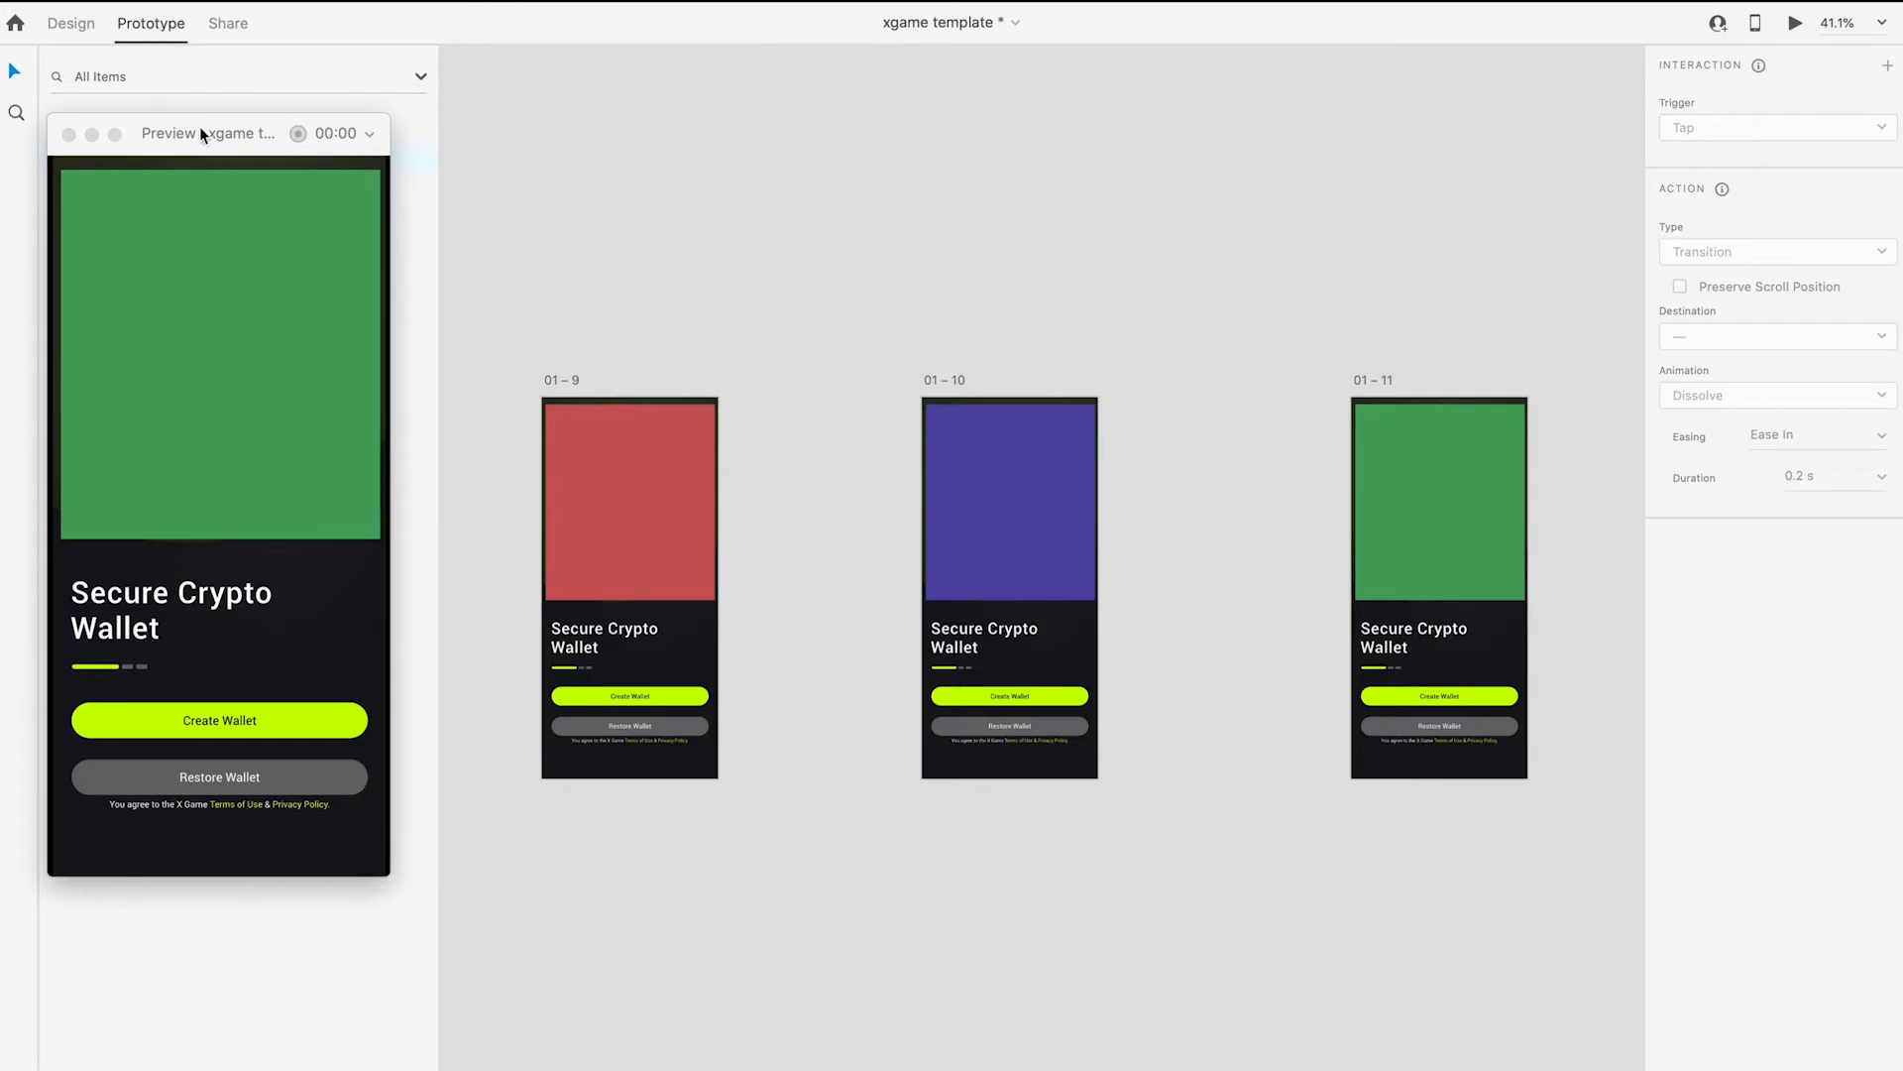
pyautogui.click(569, 381)
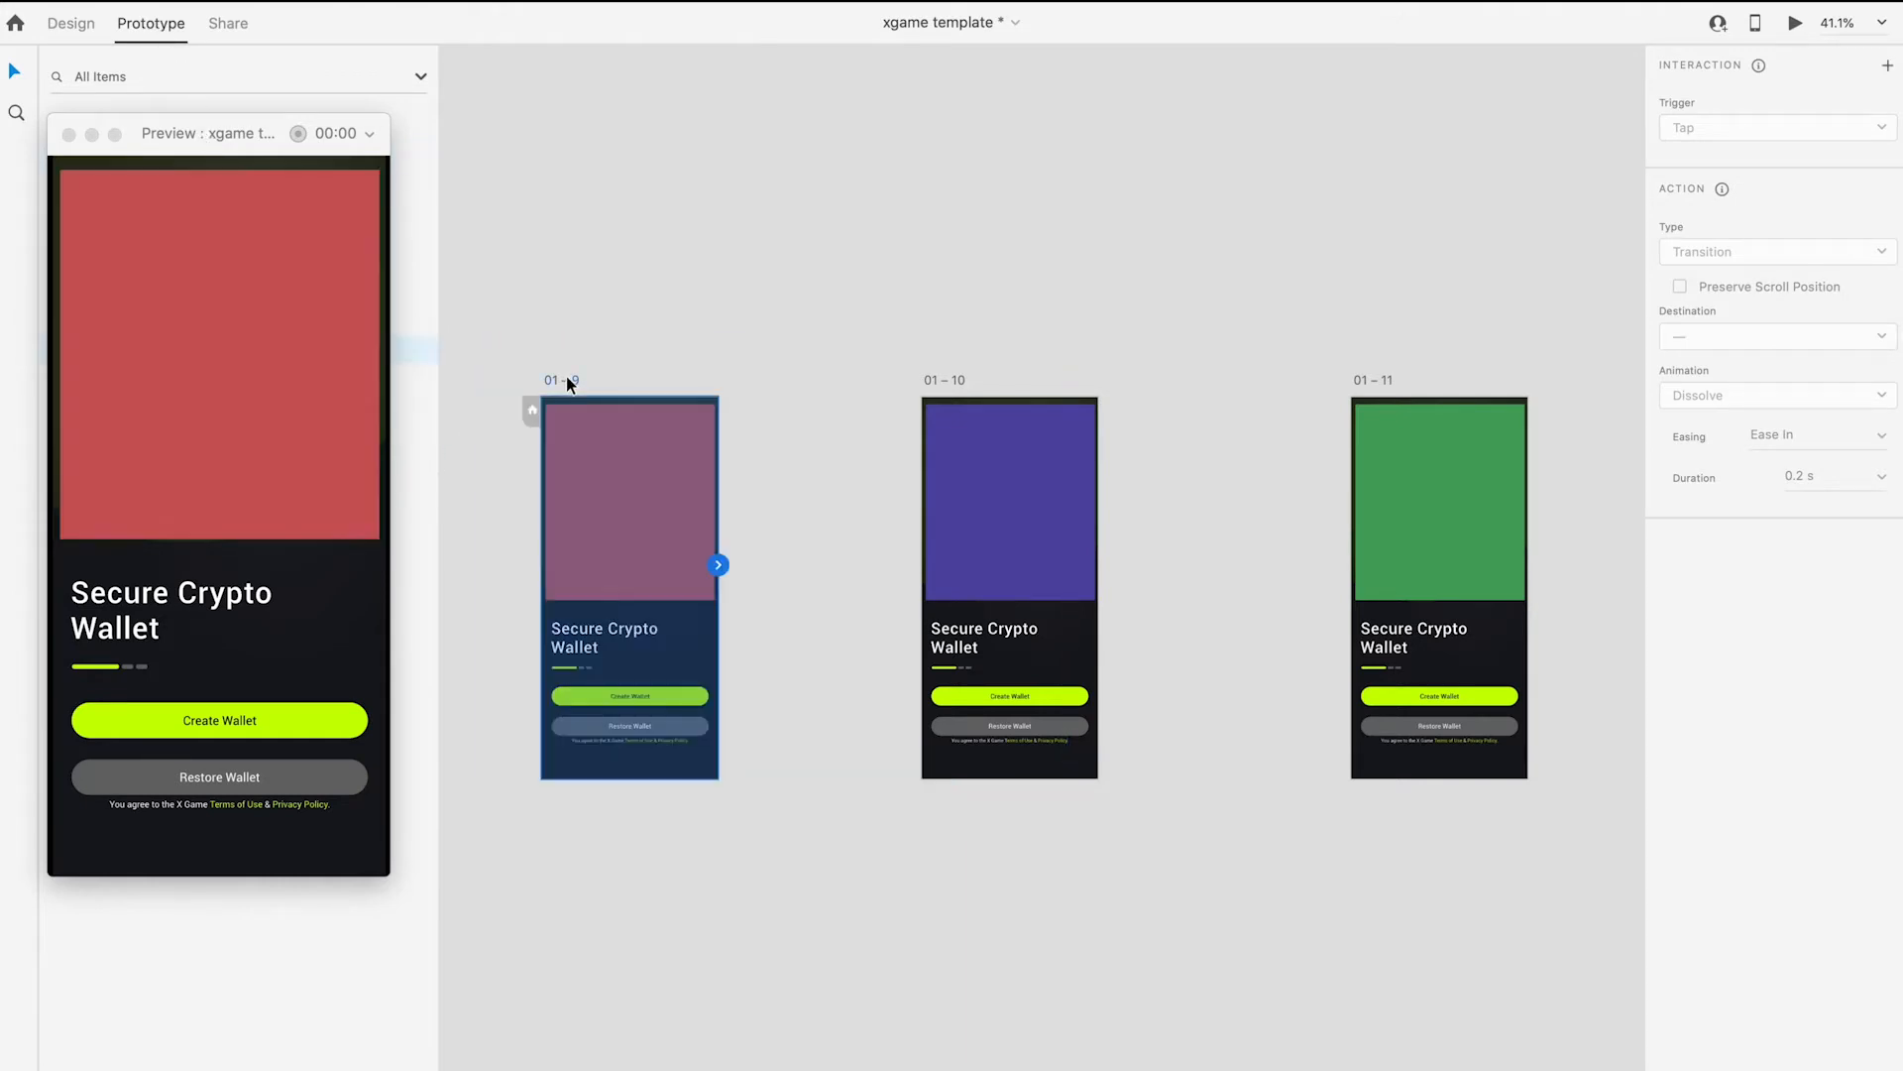
pyautogui.moveTo(480, 340); pyautogui.dragTo(1068, 782)
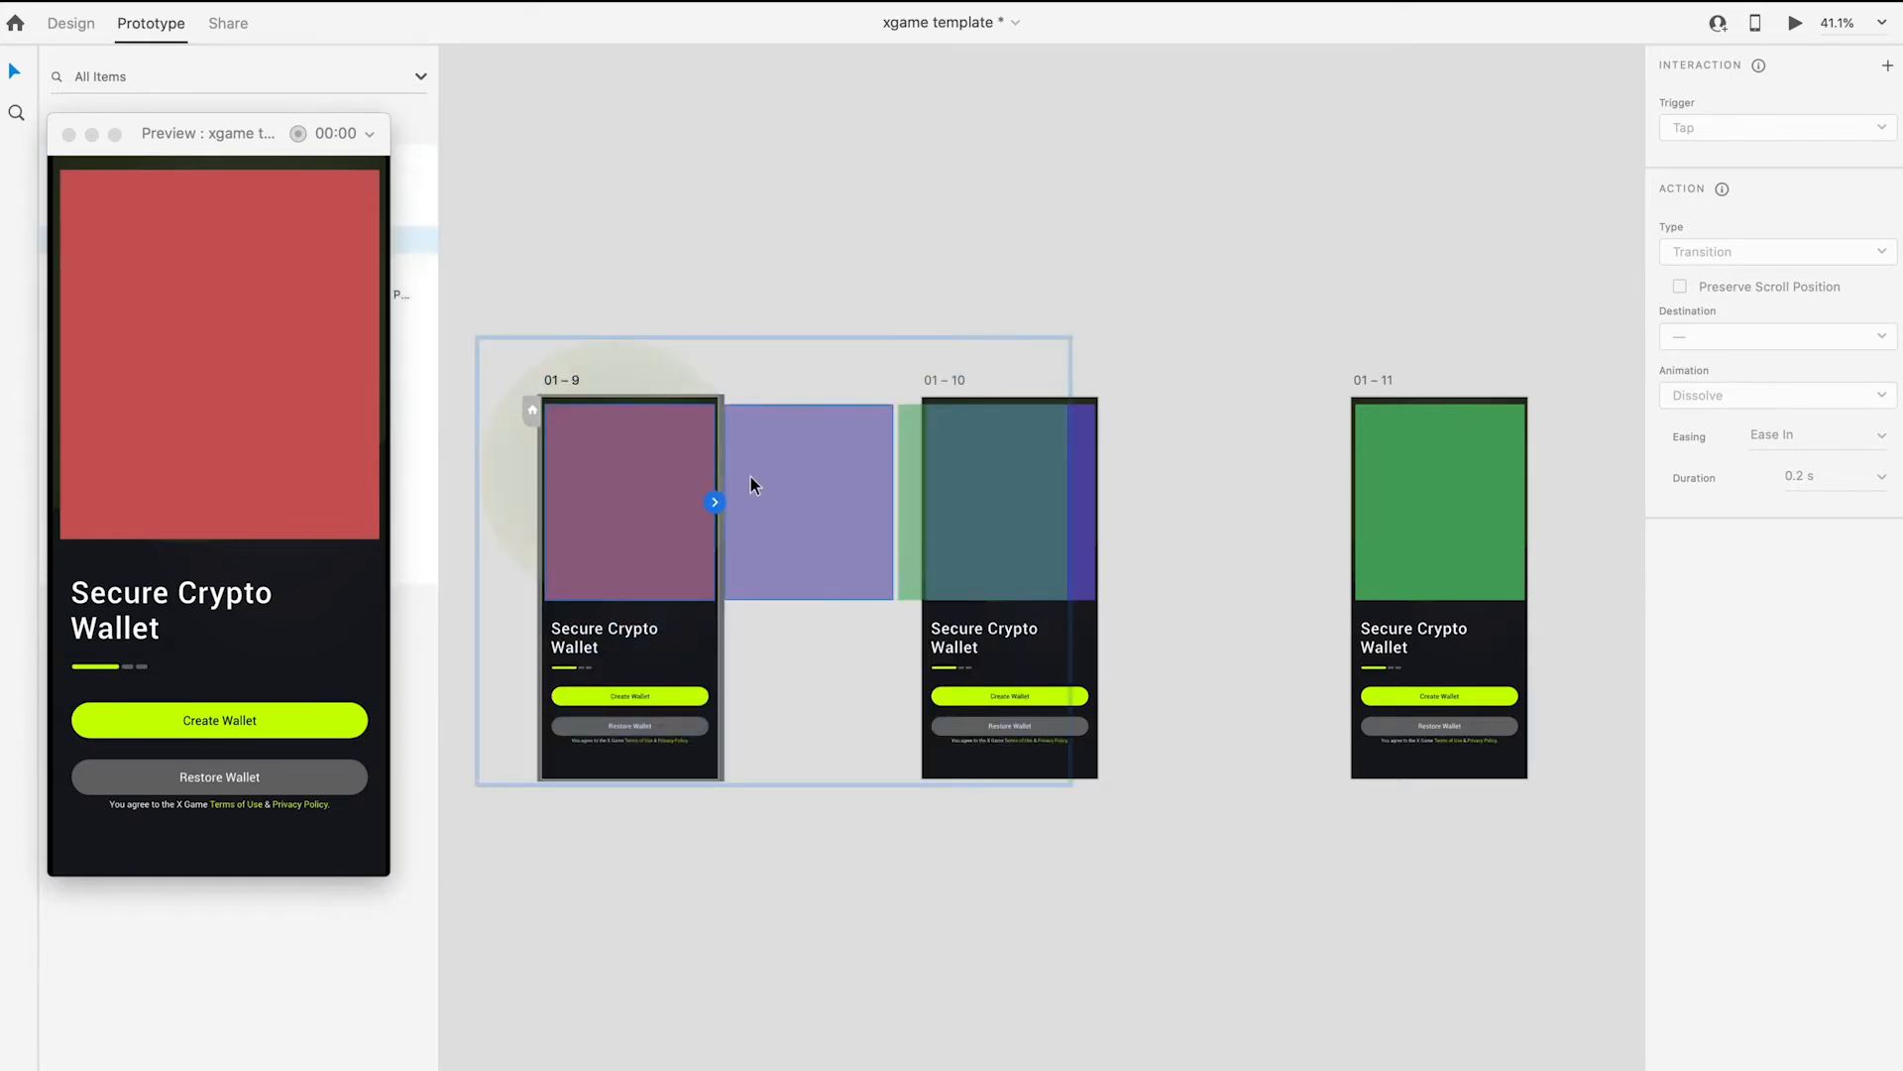
pyautogui.moveTo(715, 502); pyautogui.dragTo(947, 575)
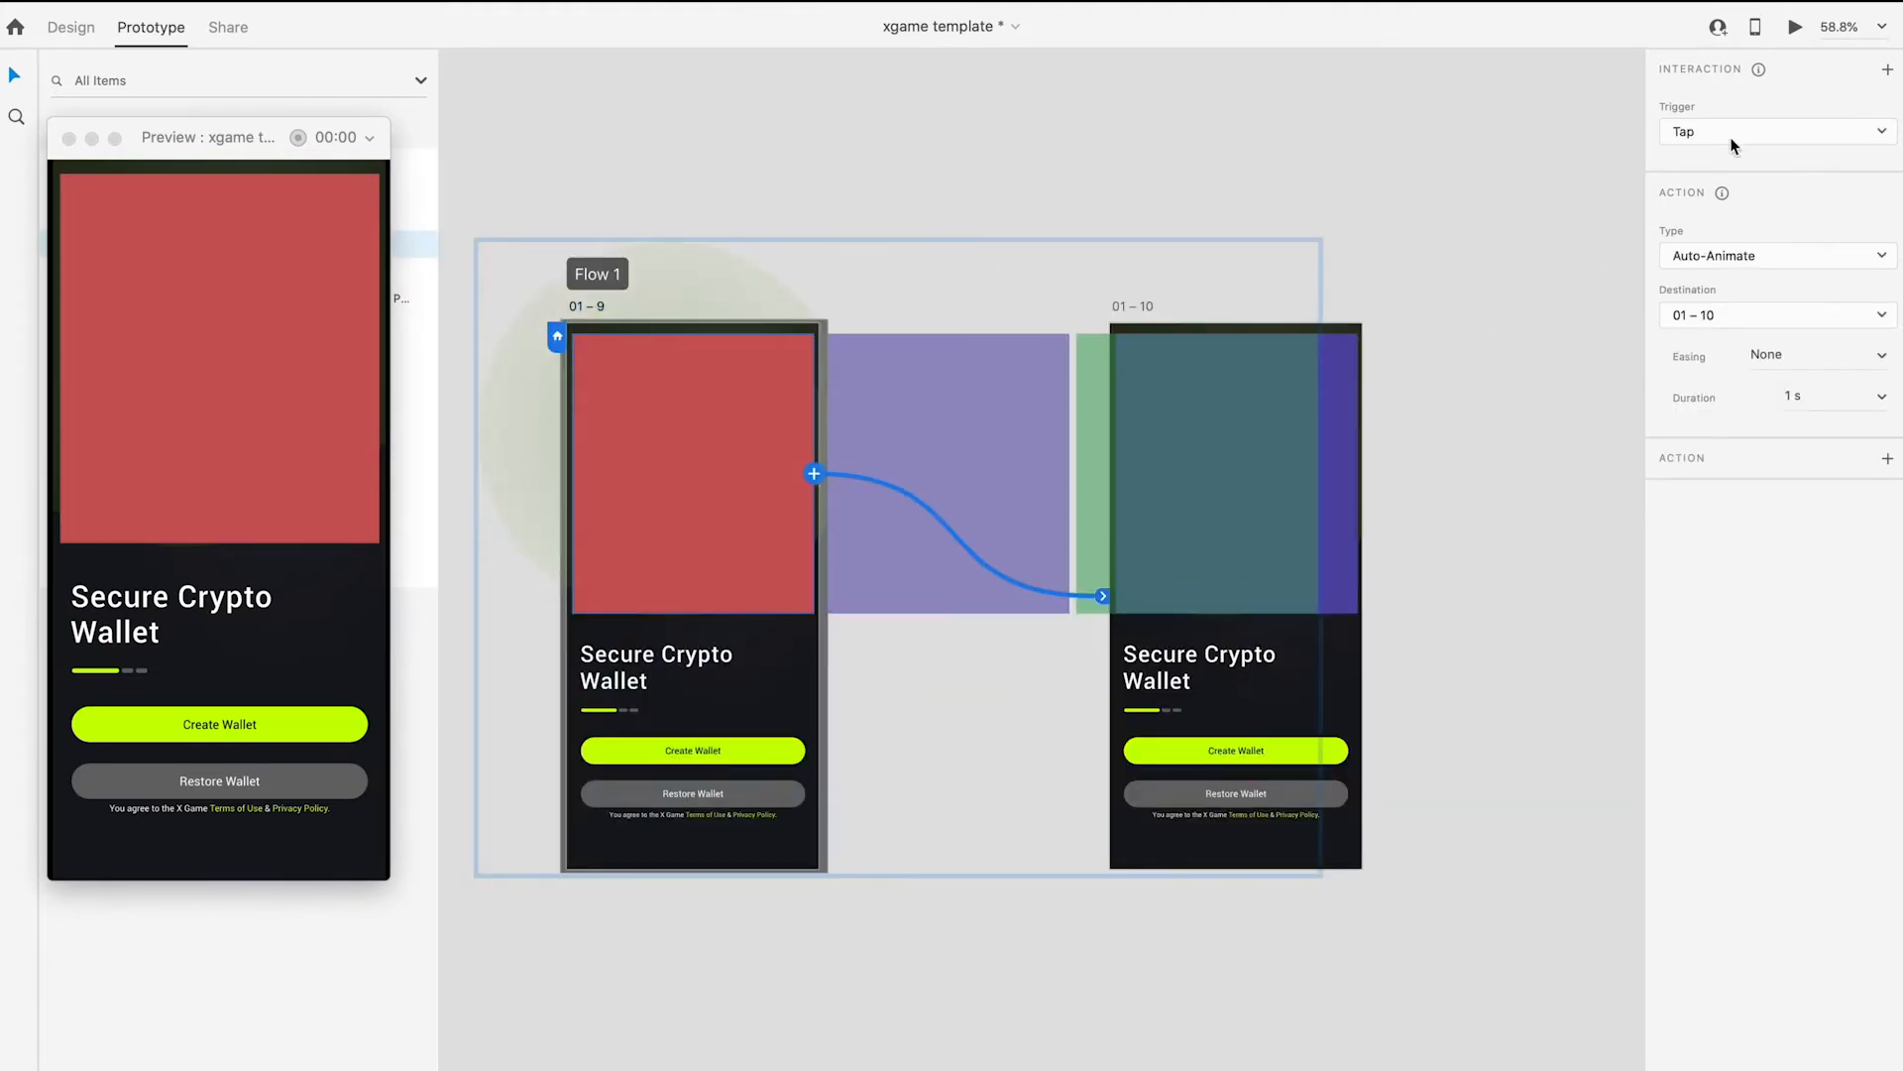
pyautogui.click(1730, 133)
pyautogui.click(1713, 150)
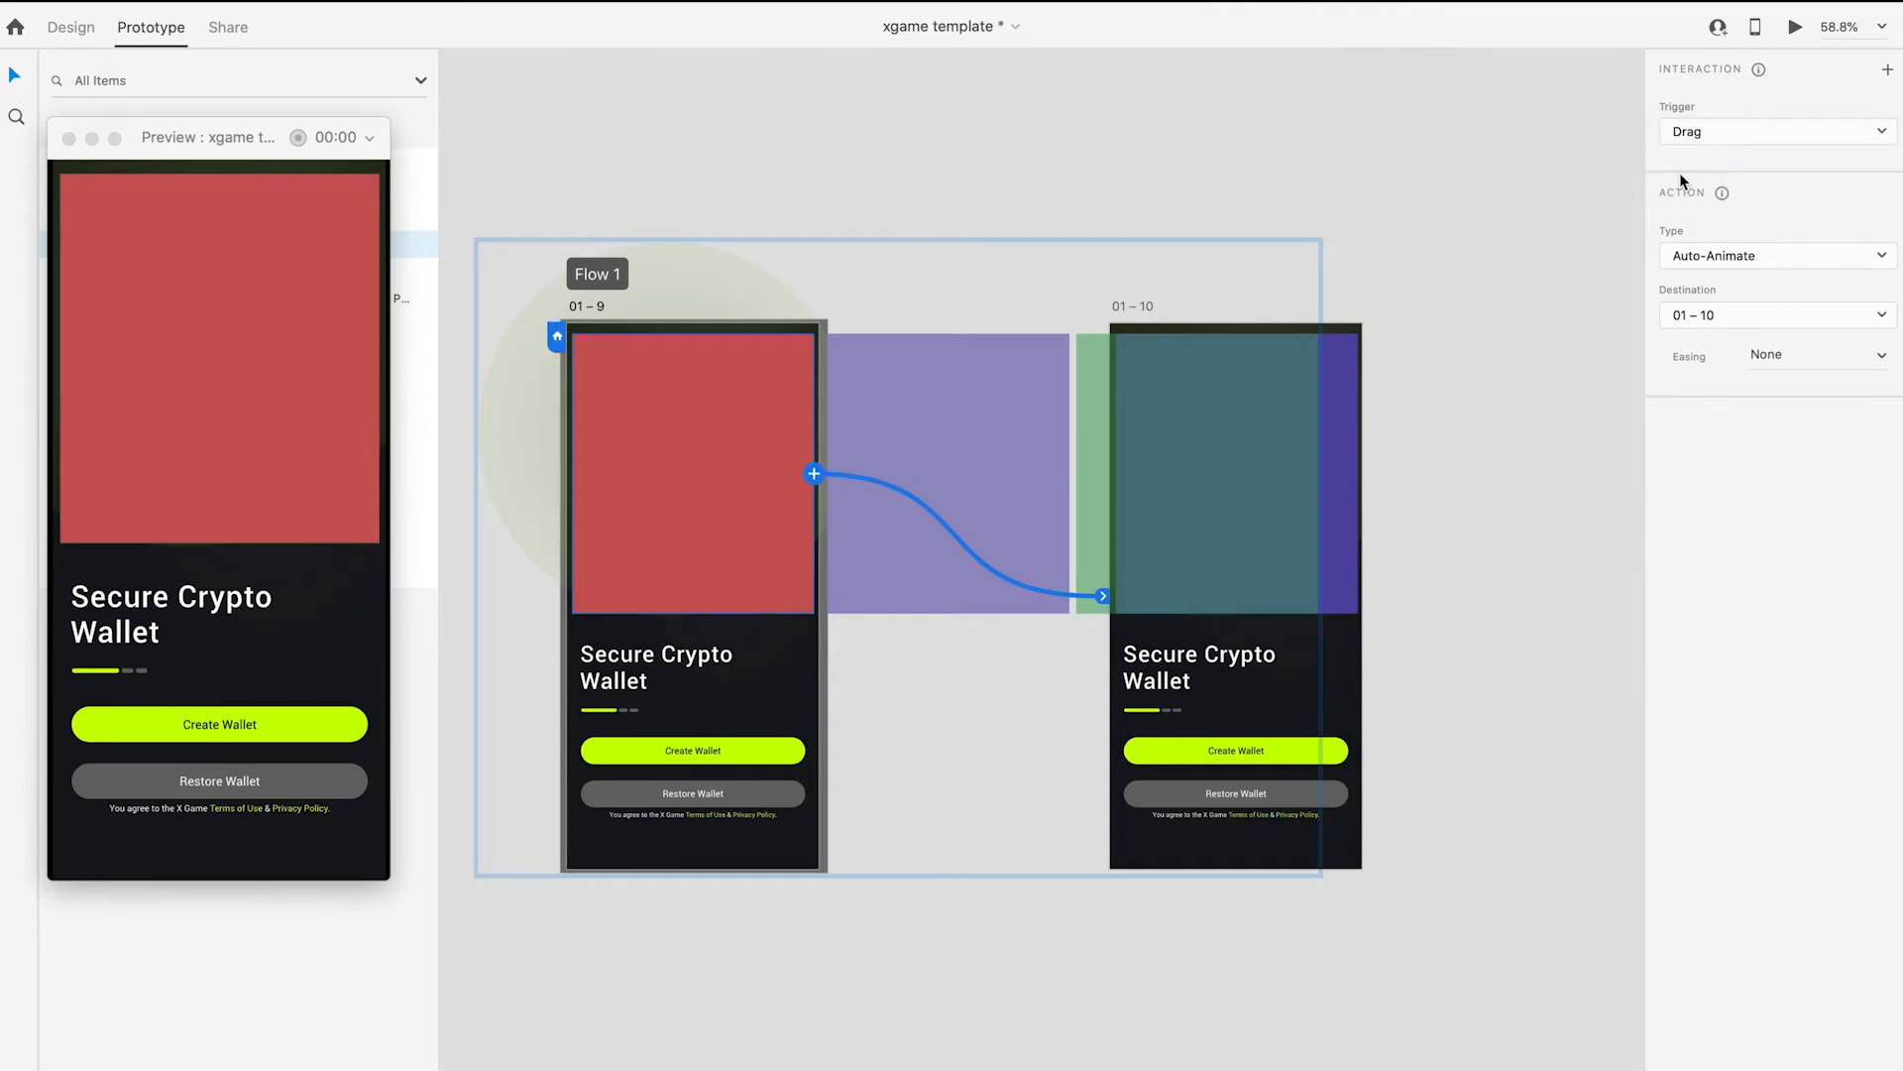
# - Link the blue rectangle on artboard 01 – 10 to 01 – 11 with a Drag trigger and Auto-Animate
pyautogui.scroll(-3, 1044, 583)
pyautogui.hscroll(2, 1045, 577)
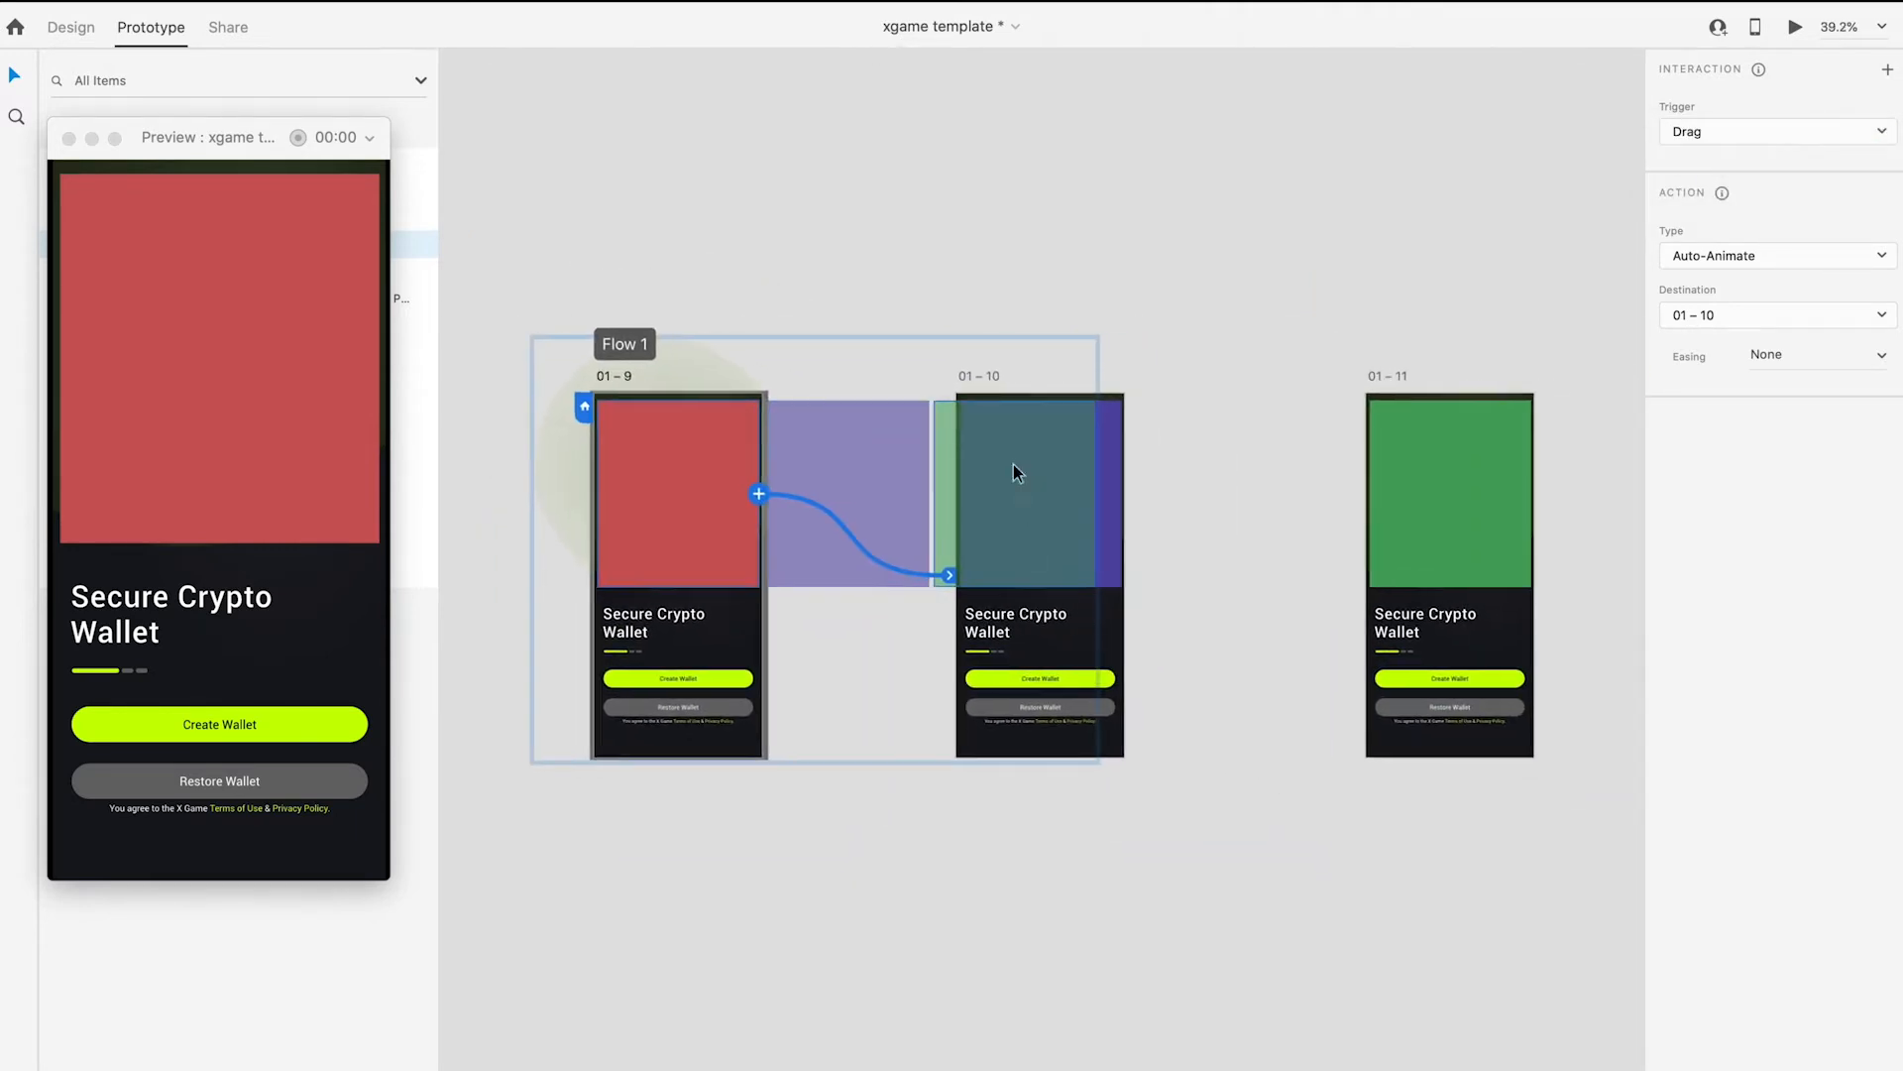
pyautogui.click(985, 372)
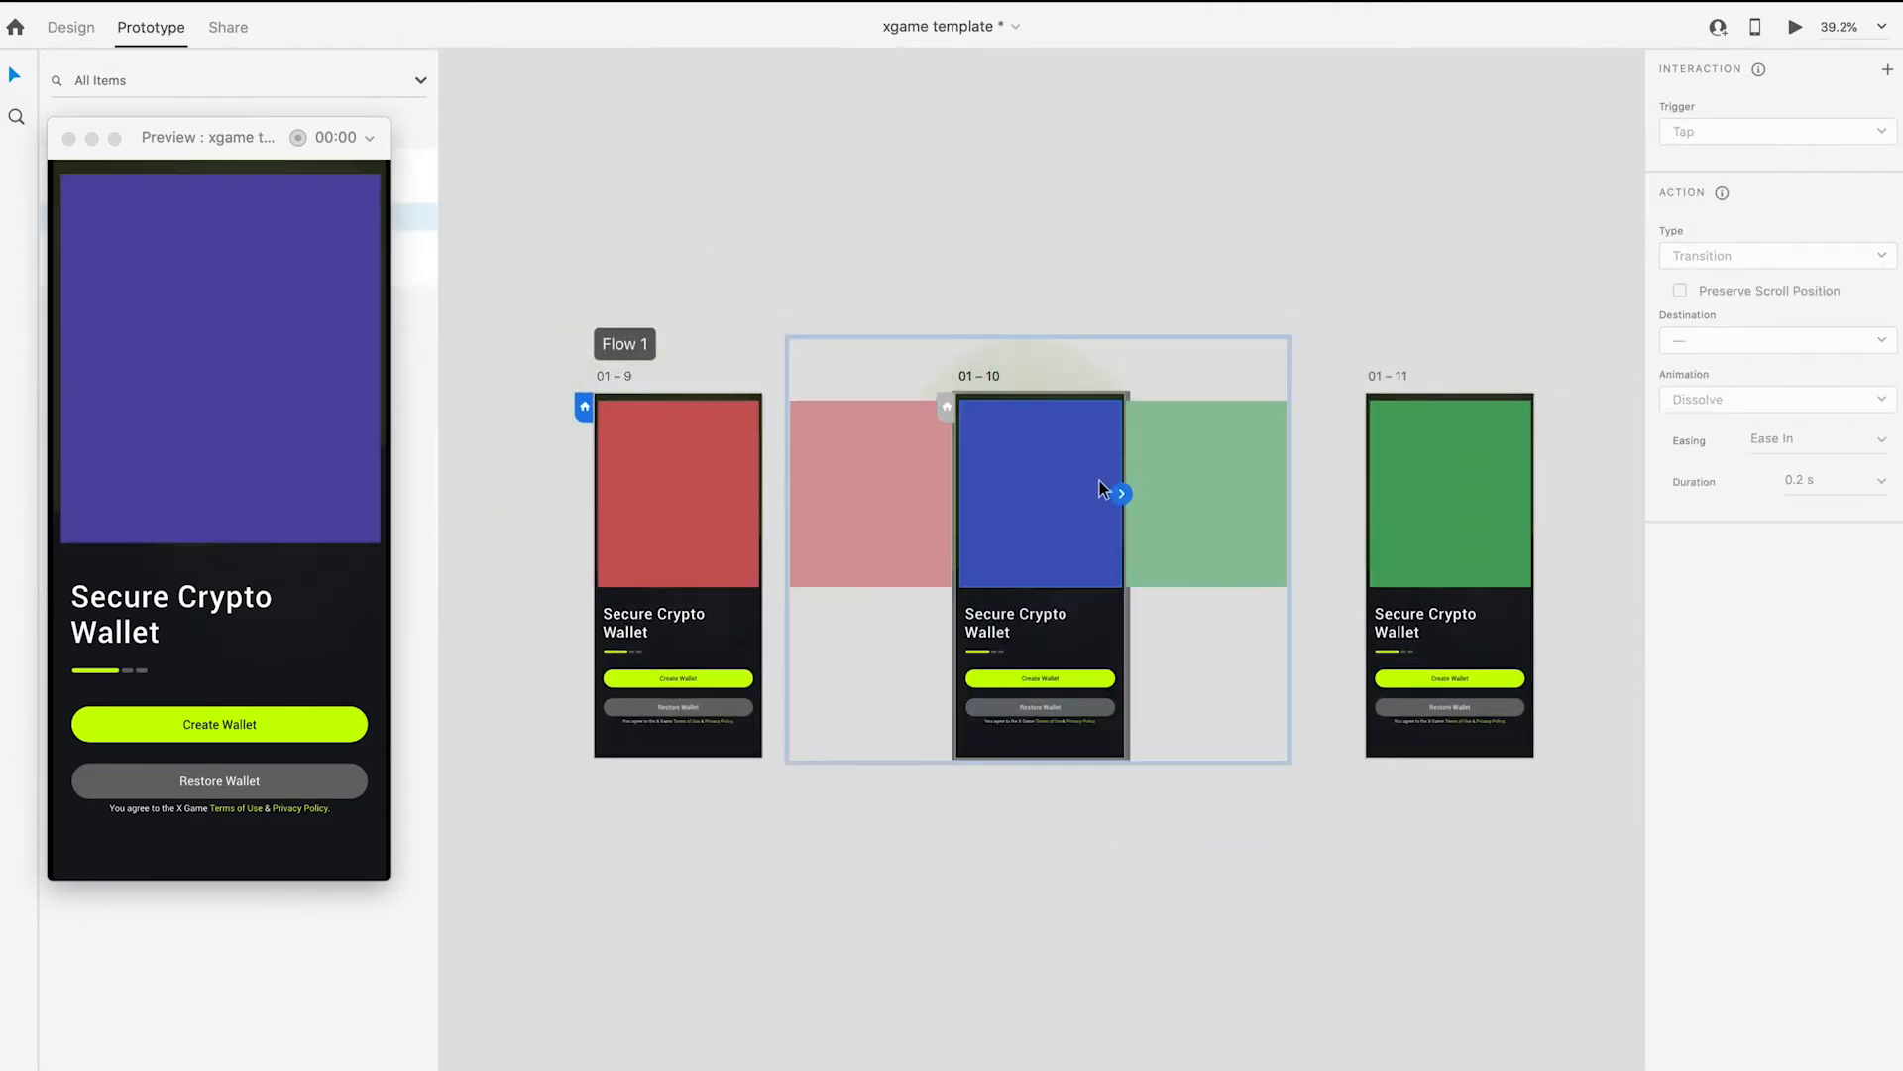
pyautogui.moveTo(1125, 498); pyautogui.dragTo(1455, 521)
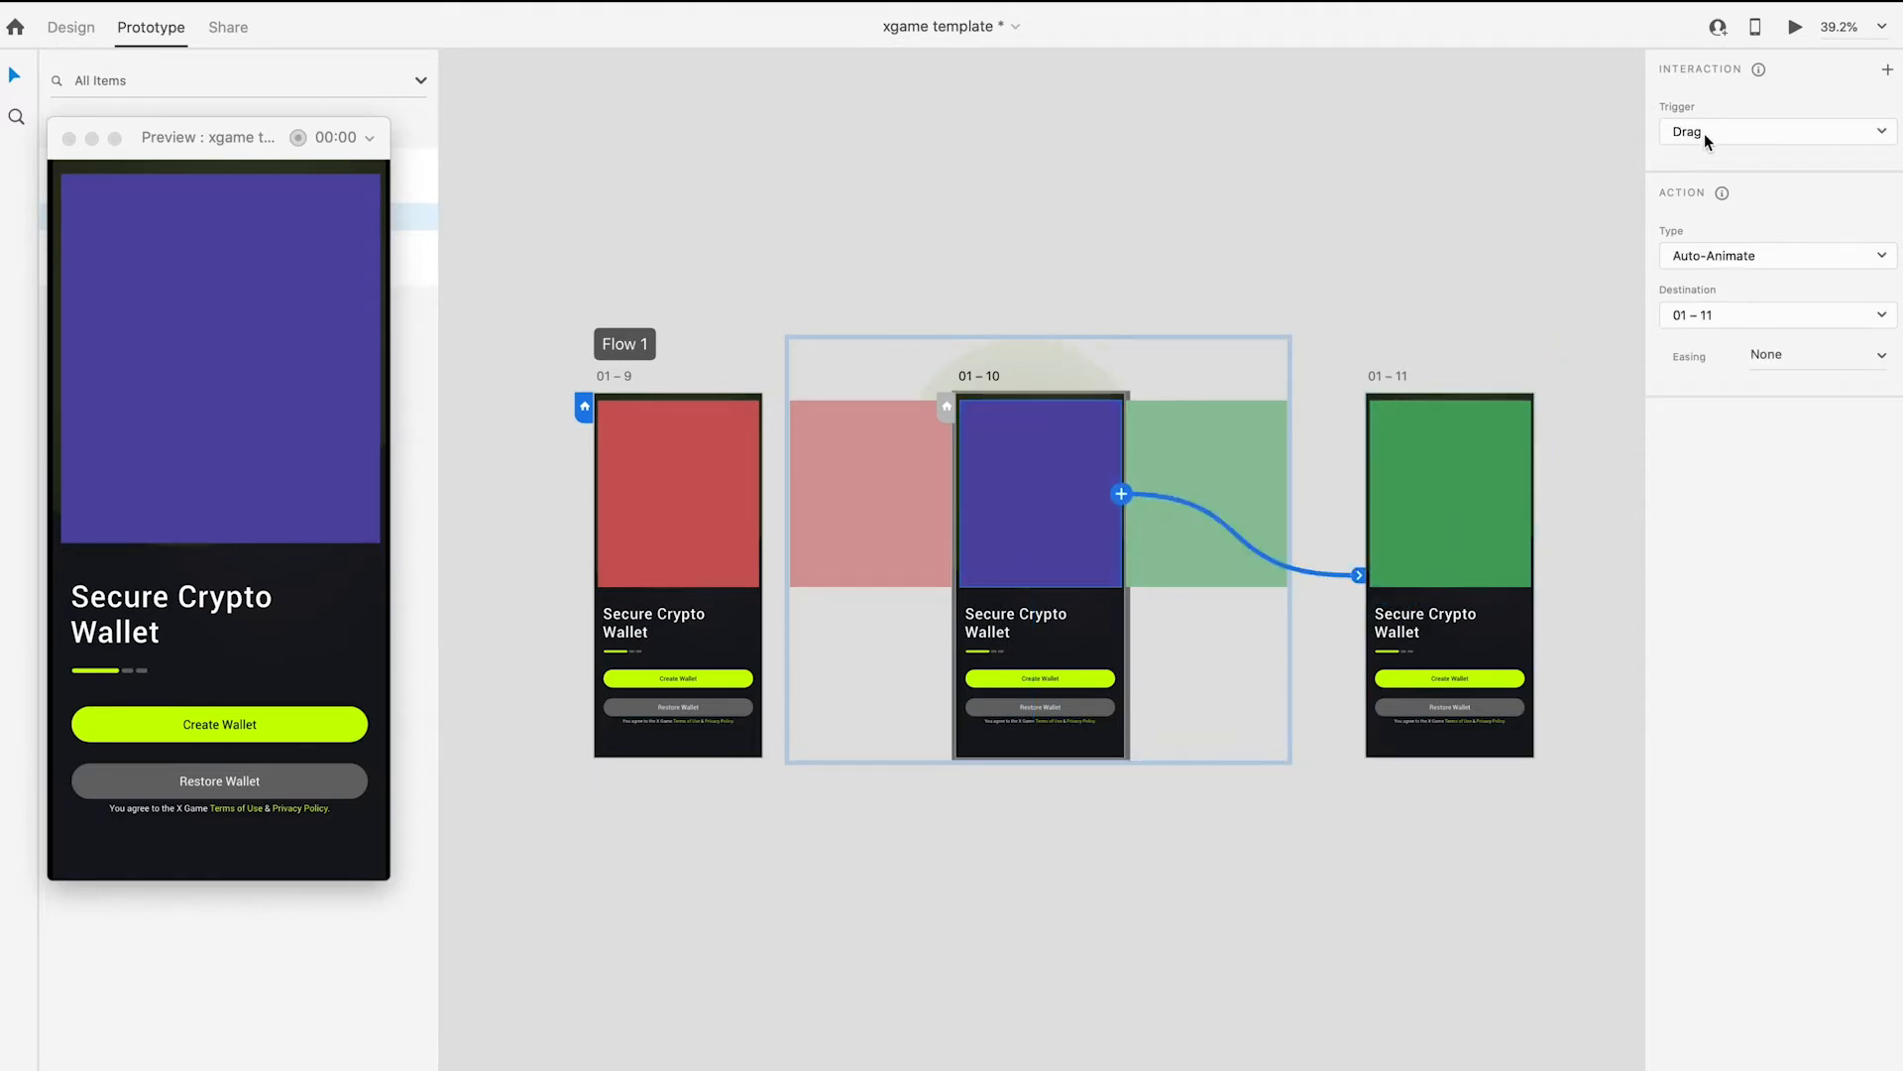
pyautogui.scroll(-1, 1210, 585)
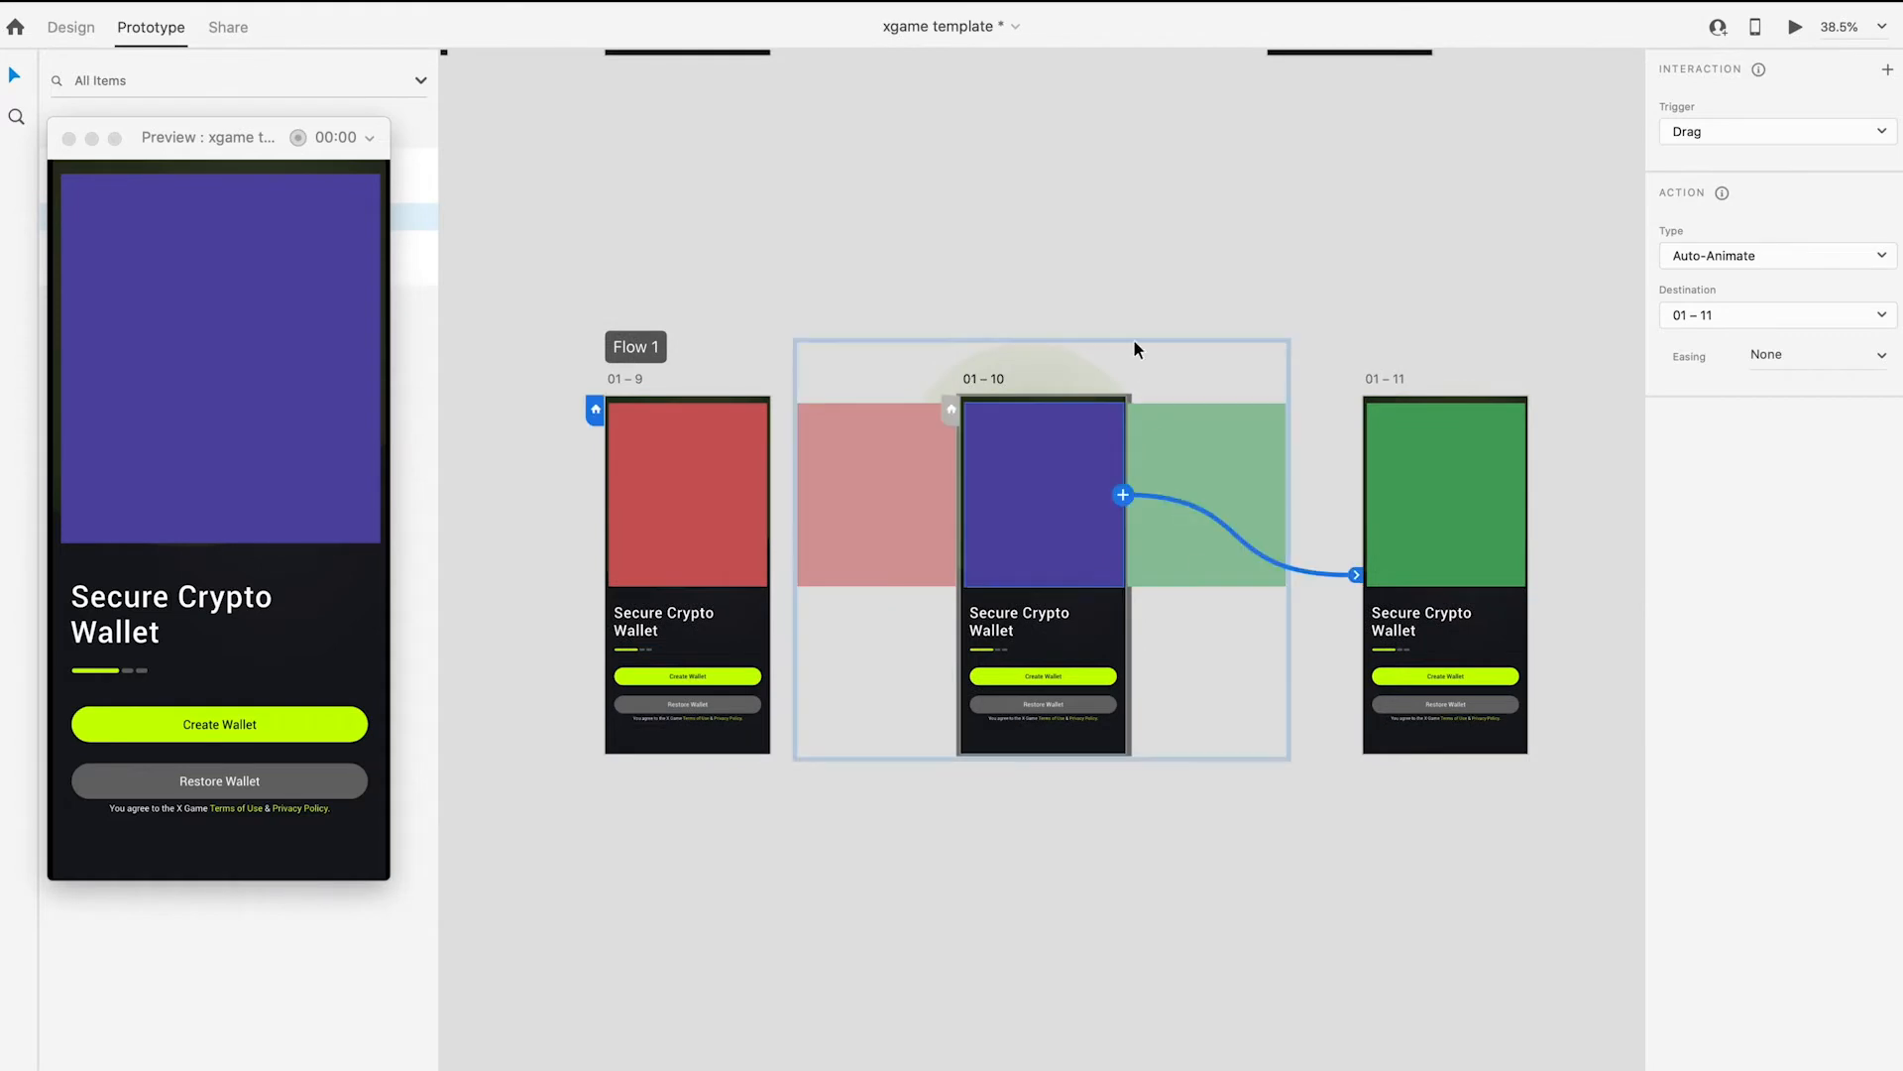
pyautogui.click(1278, 309)
# - In Design mode, duplicate artboard 01 – 10 and place the copy directly below the original
pyautogui.scroll(-3, 1281, 310)
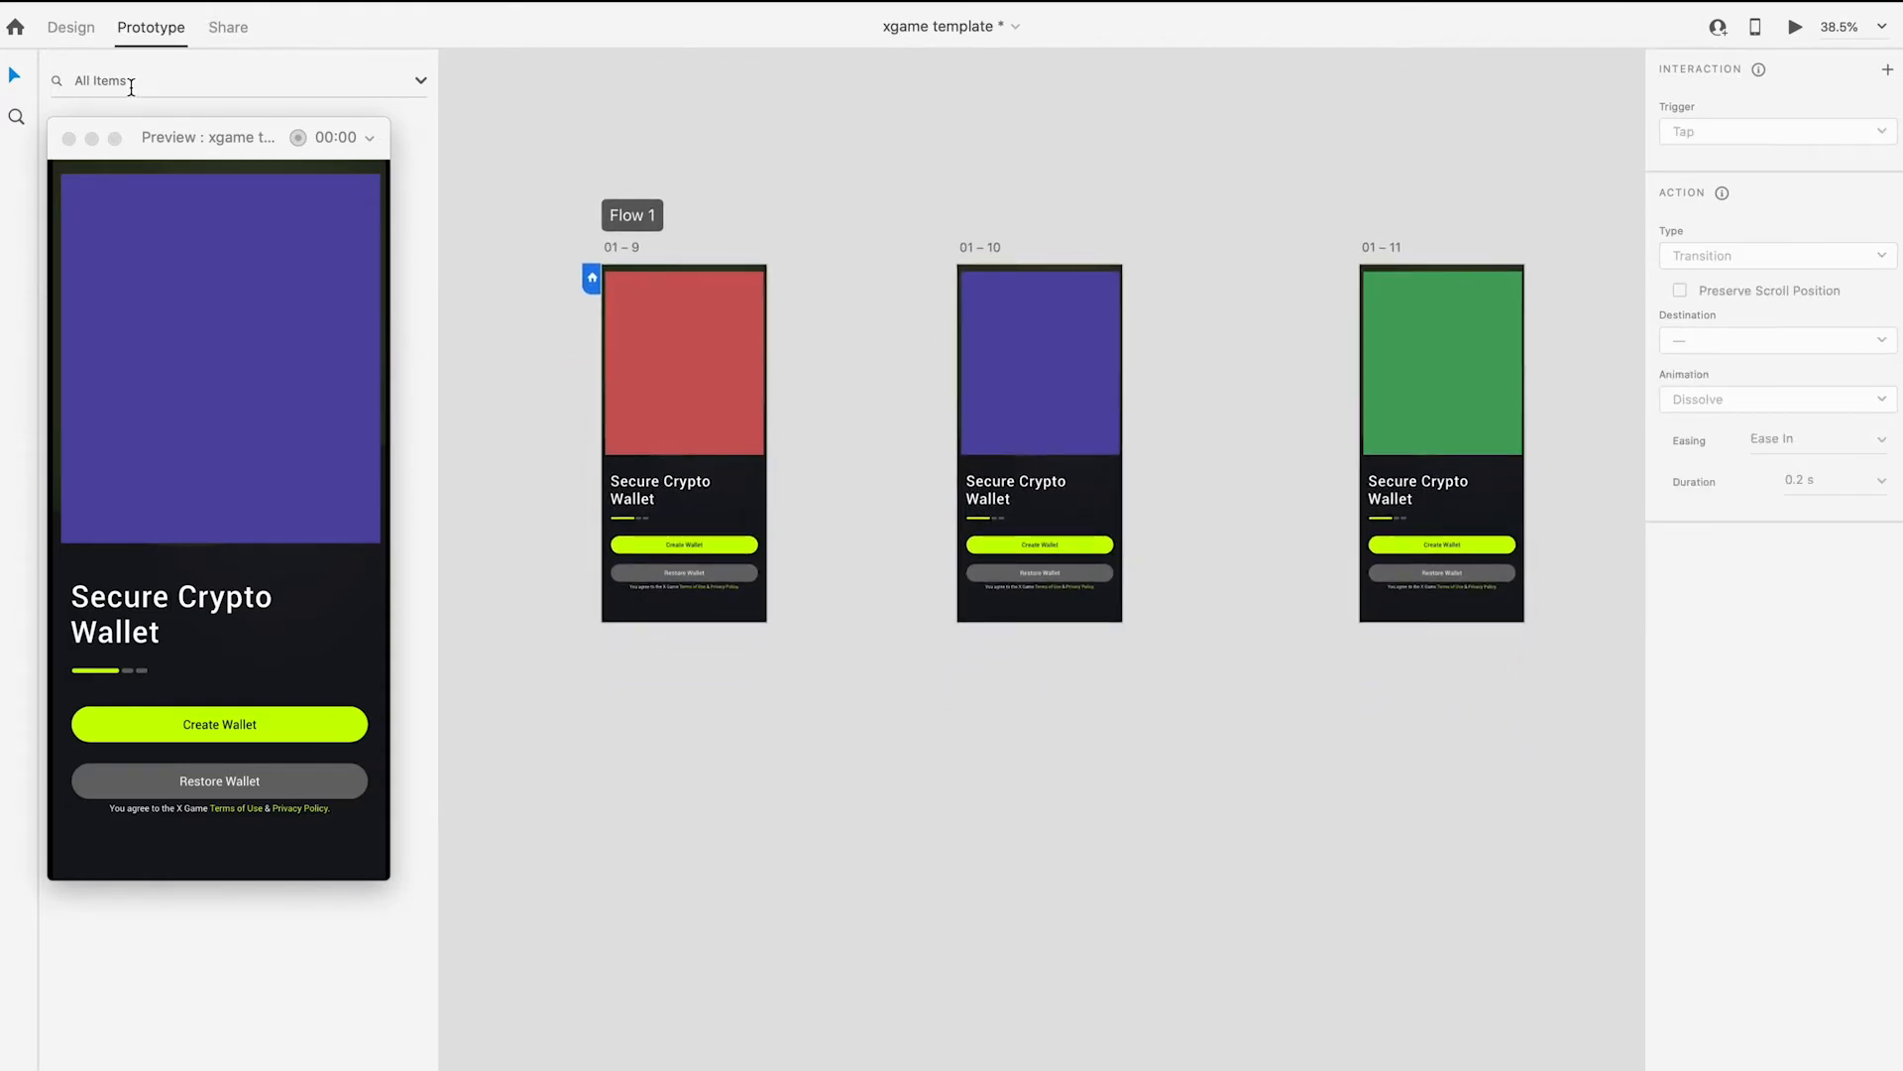
pyautogui.click(72, 28)
pyautogui.moveTo(976, 247); pyautogui.dragTo(976, 728)
# - In Prototype mode, link the green rectangle on 01 – 11 to the duplicate 01 – 12, and the duplicate's blue rectangle to 01 – 9
pyautogui.click(186, 36)
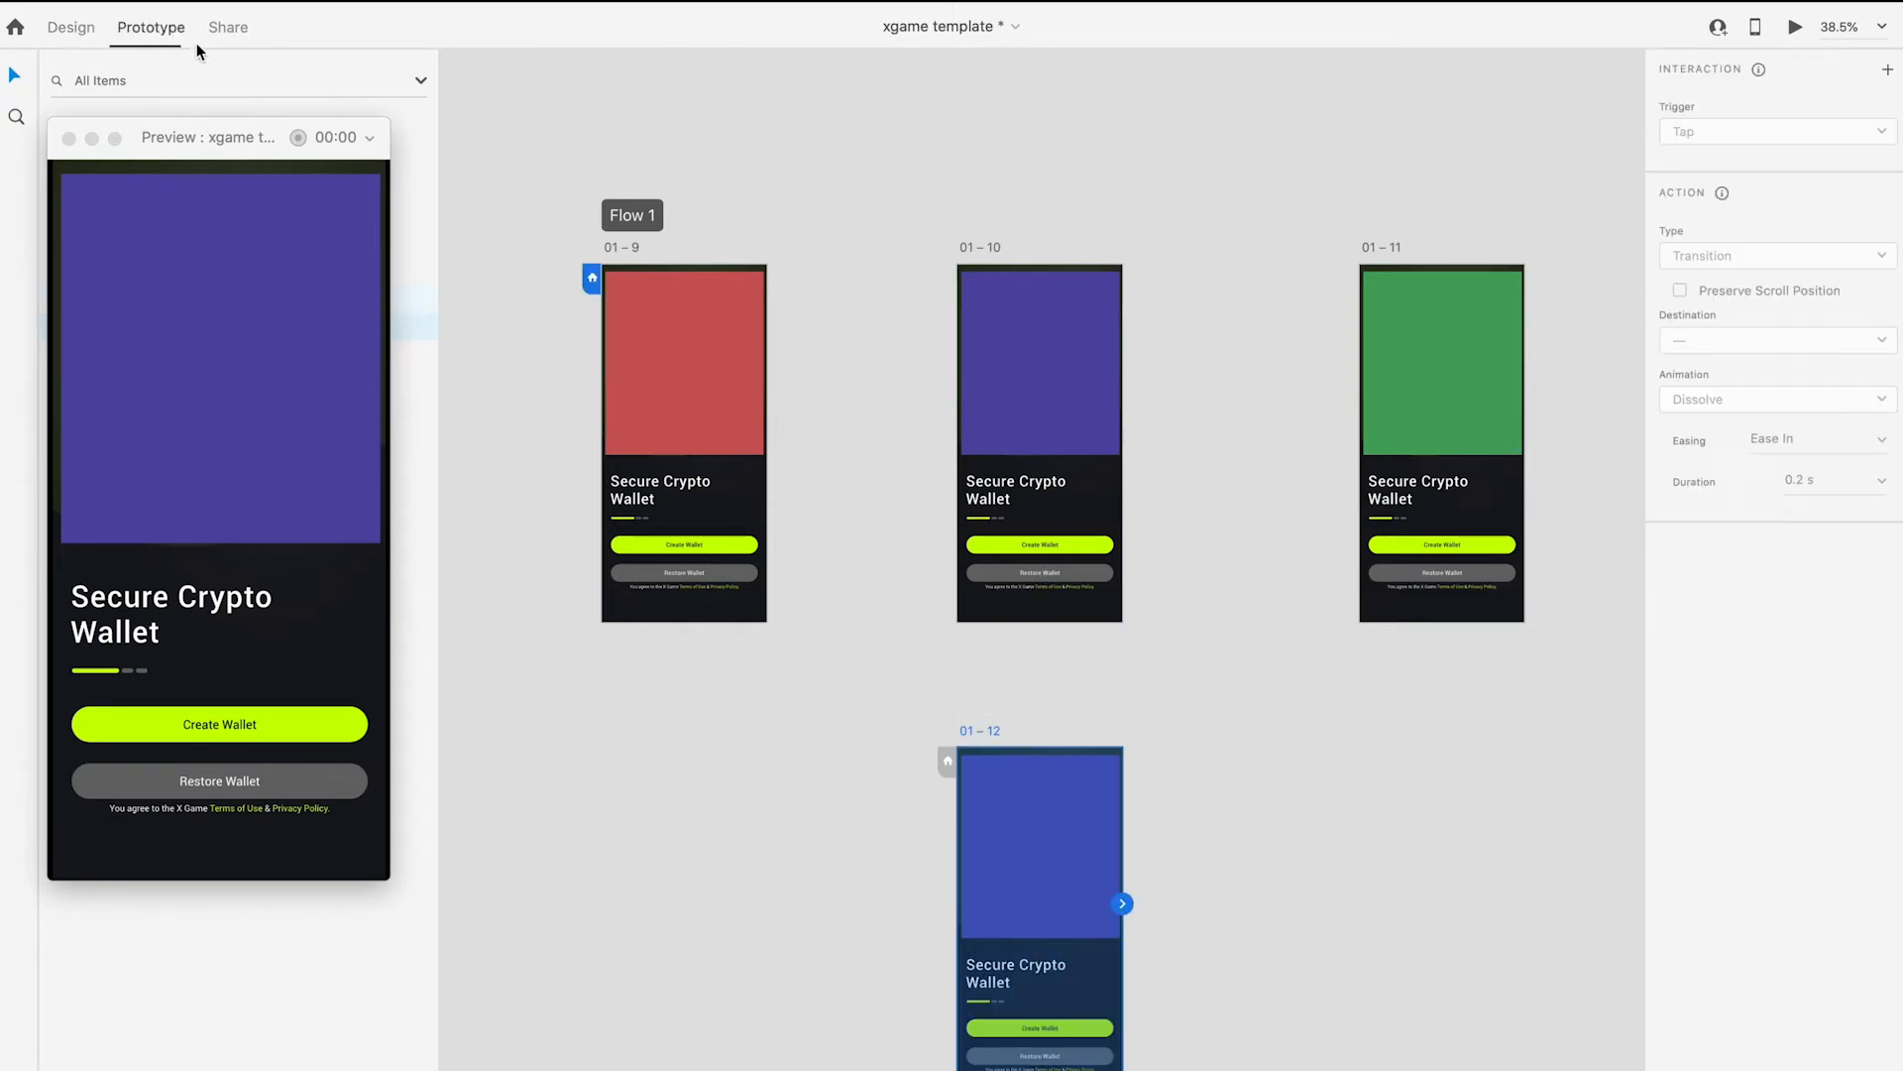
pyautogui.click(1473, 401)
pyautogui.moveTo(1522, 363); pyautogui.dragTo(987, 849)
pyautogui.click(1041, 819)
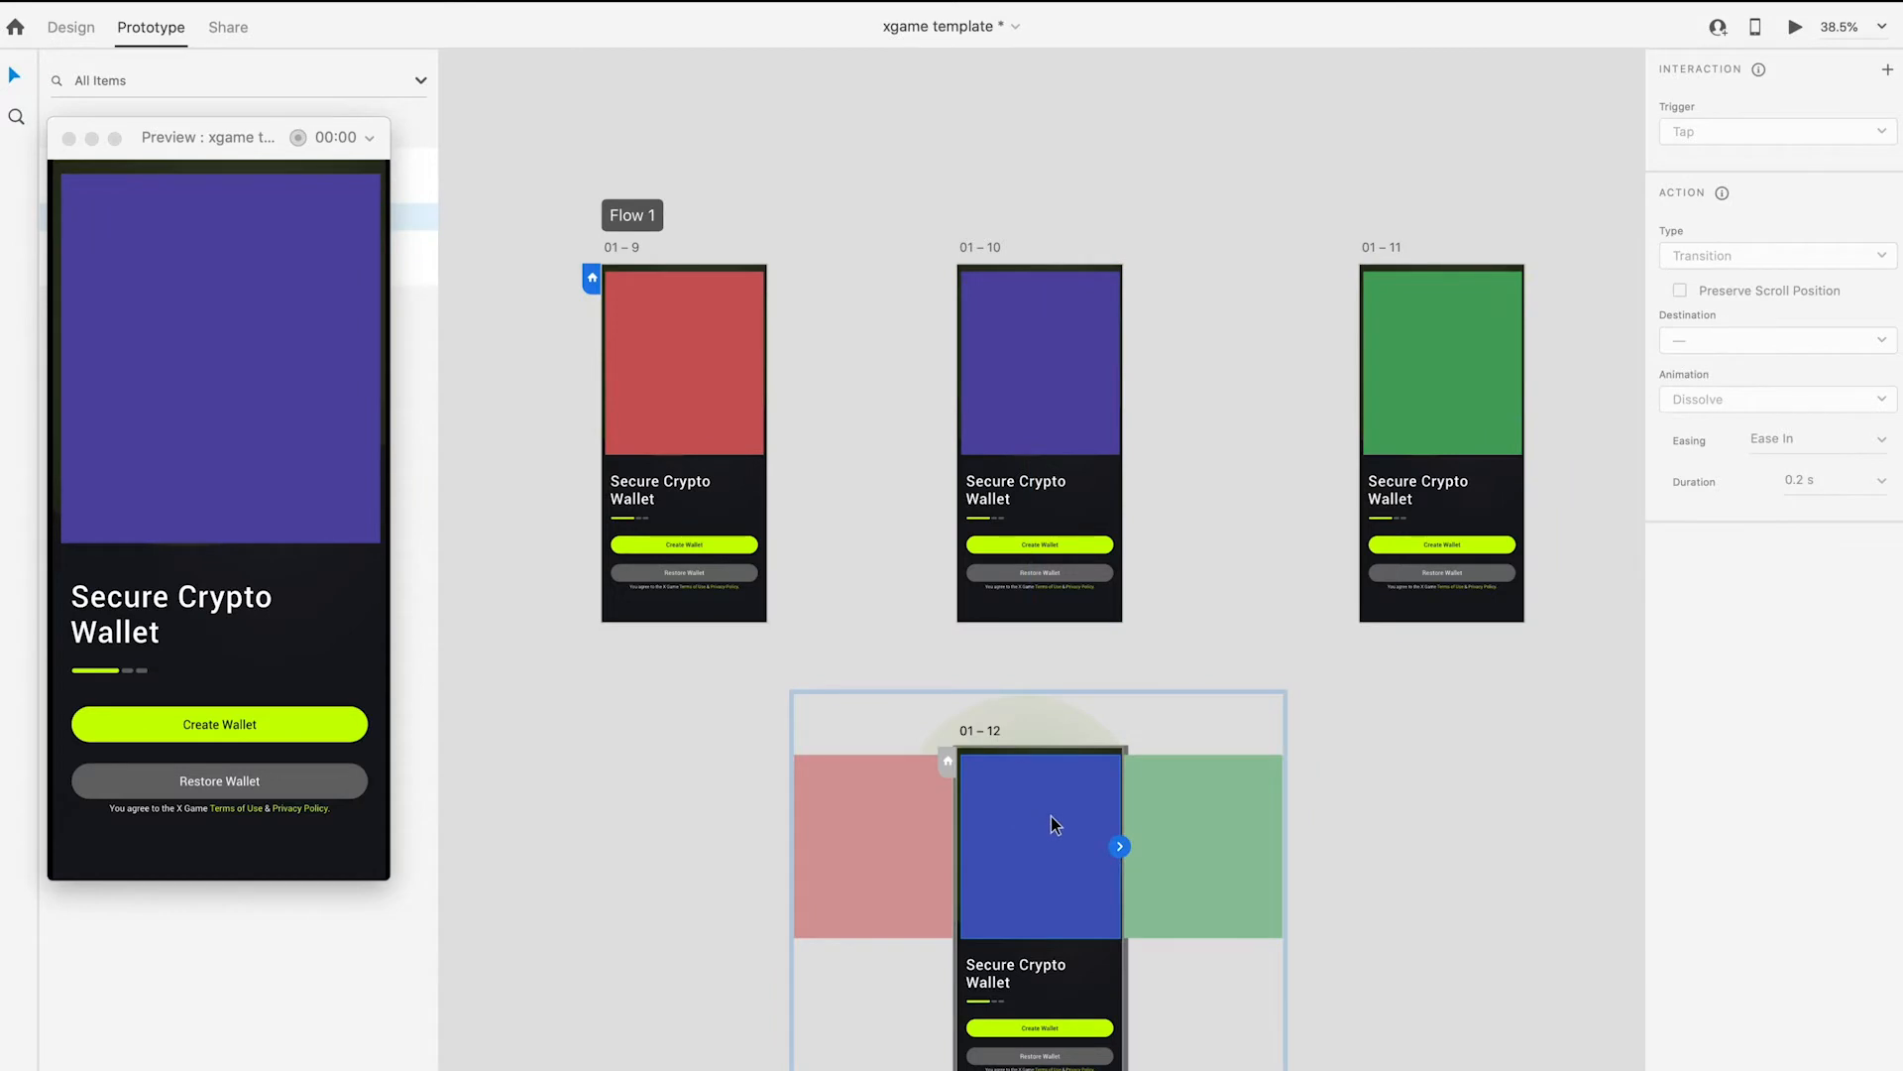
pyautogui.moveTo(1120, 846); pyautogui.dragTo(738, 429)
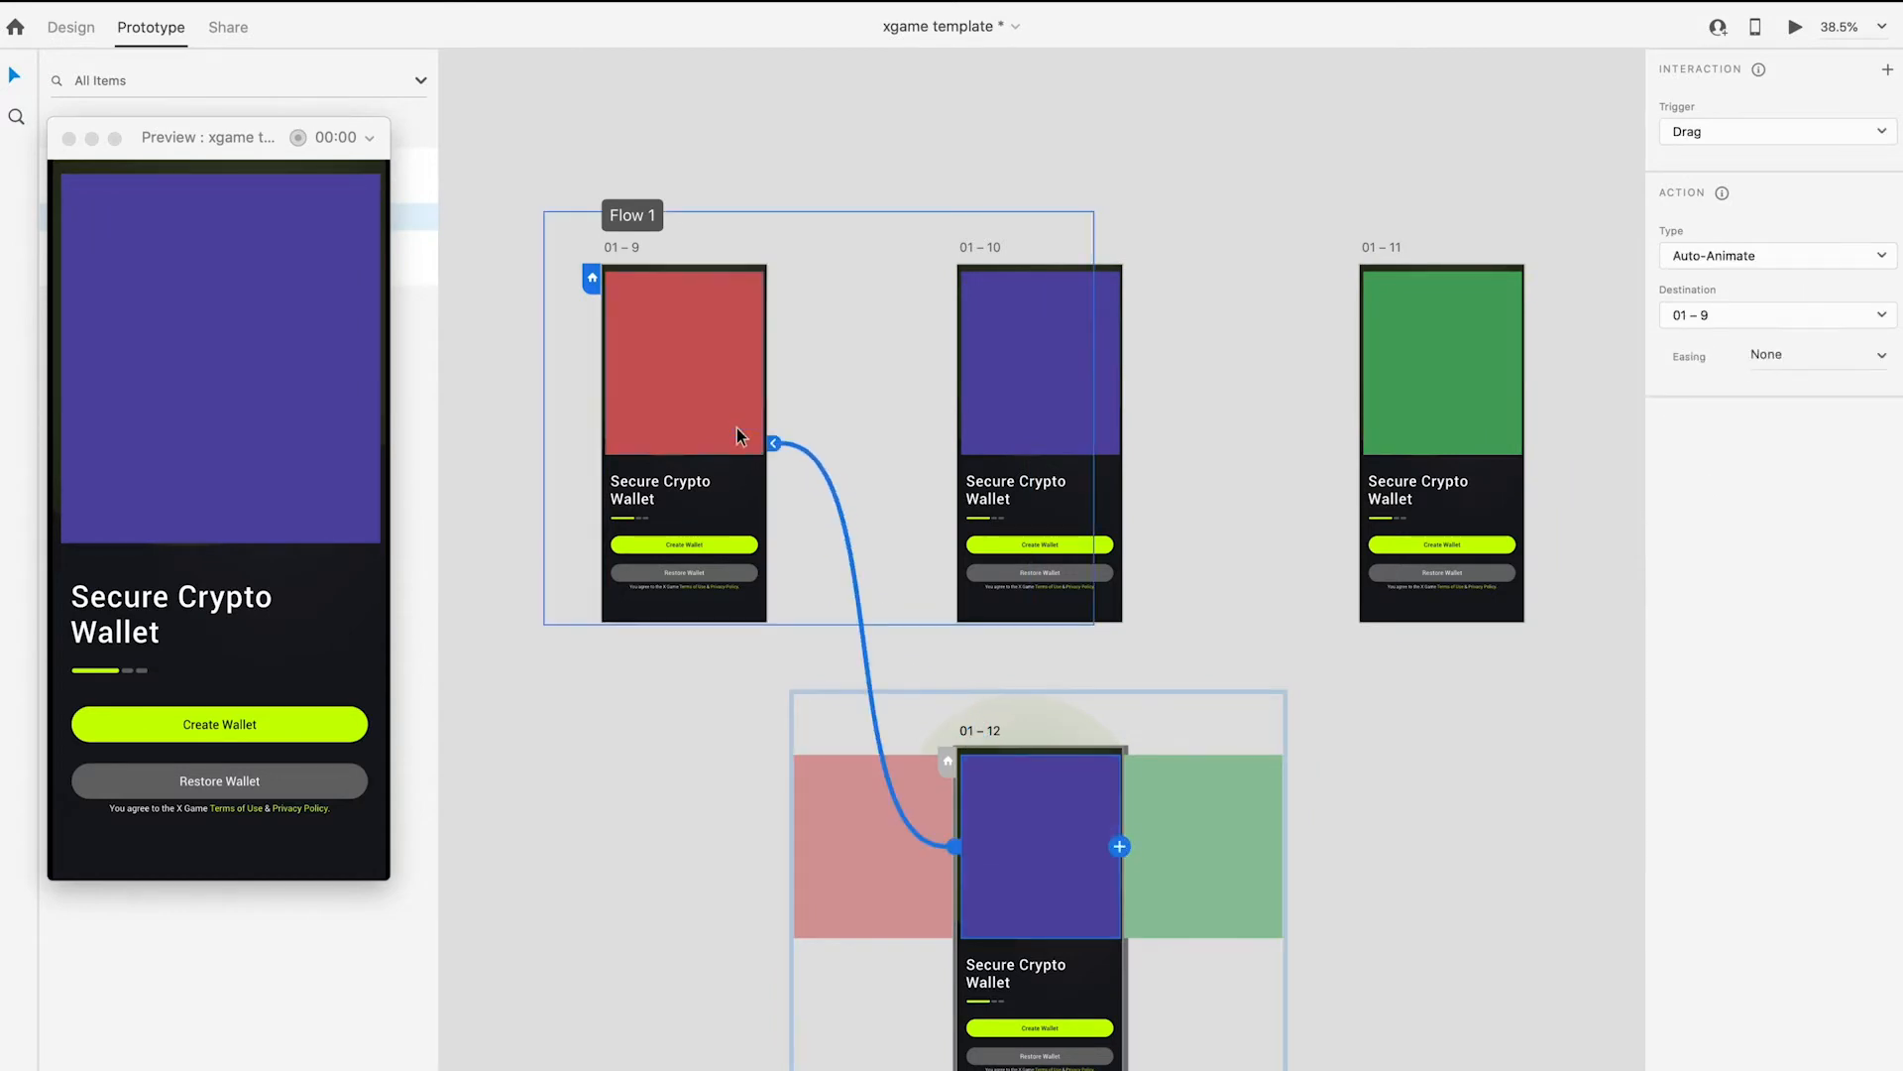
# - Test the drag carousel in the preview by swiping through the coloured rectangles from artboard 01 – 9
pyautogui.click(621, 245)
pyautogui.moveTo(367, 389); pyautogui.dragTo(110, 361)
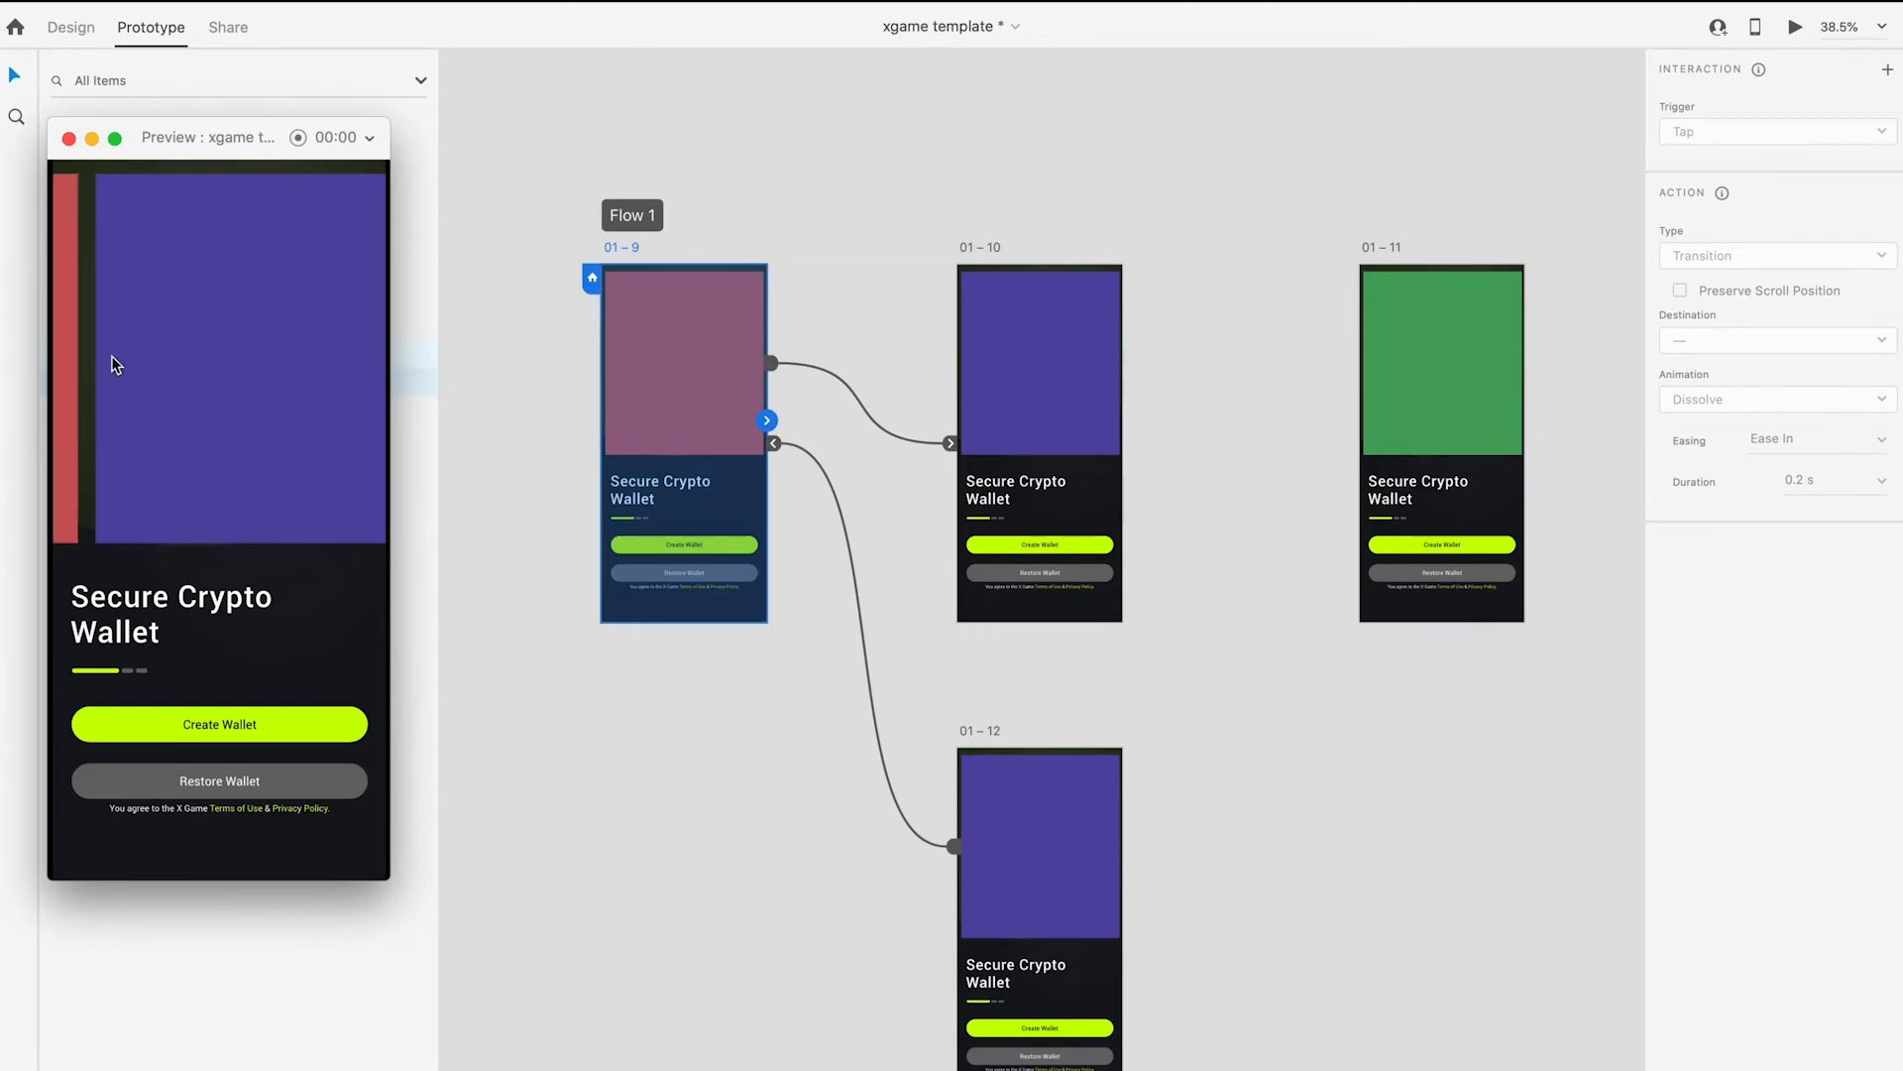
pyautogui.moveTo(349, 341); pyautogui.dragTo(341, 425)
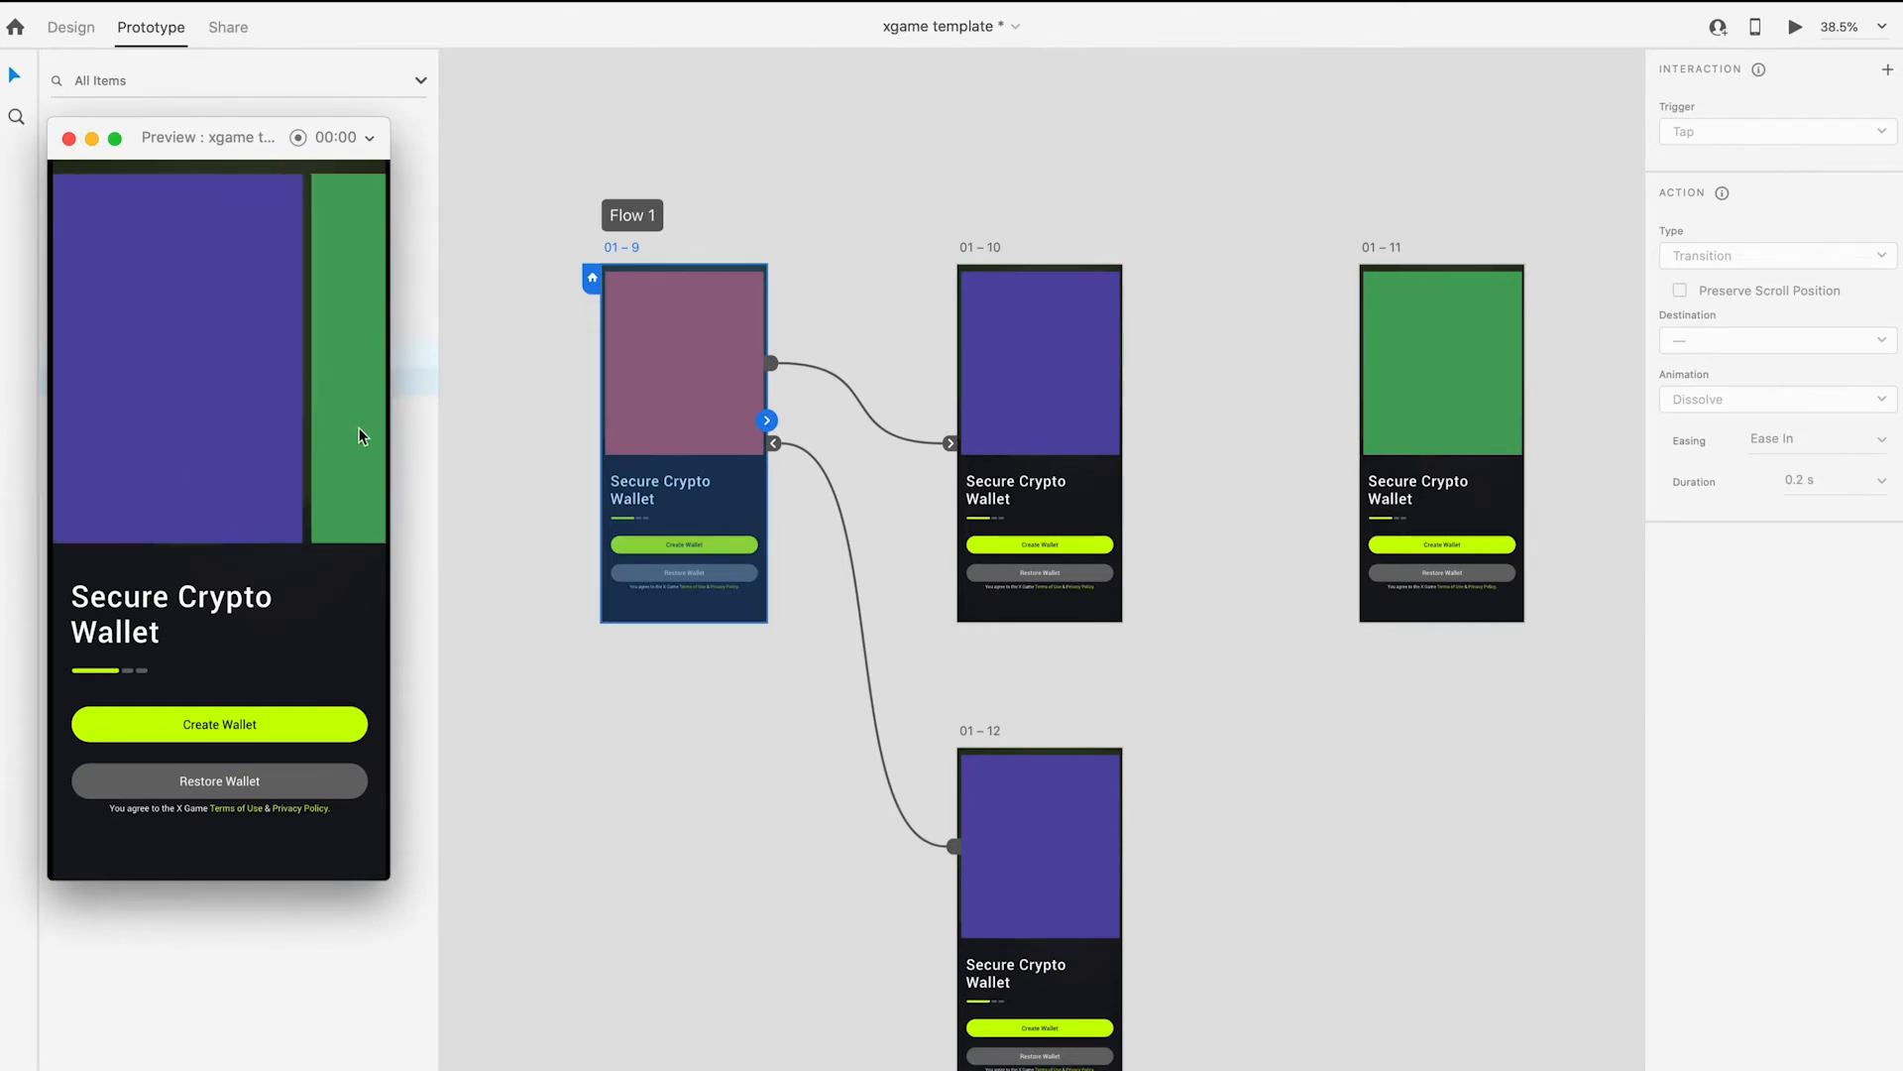
pyautogui.moveTo(76, 365); pyautogui.dragTo(378, 420)
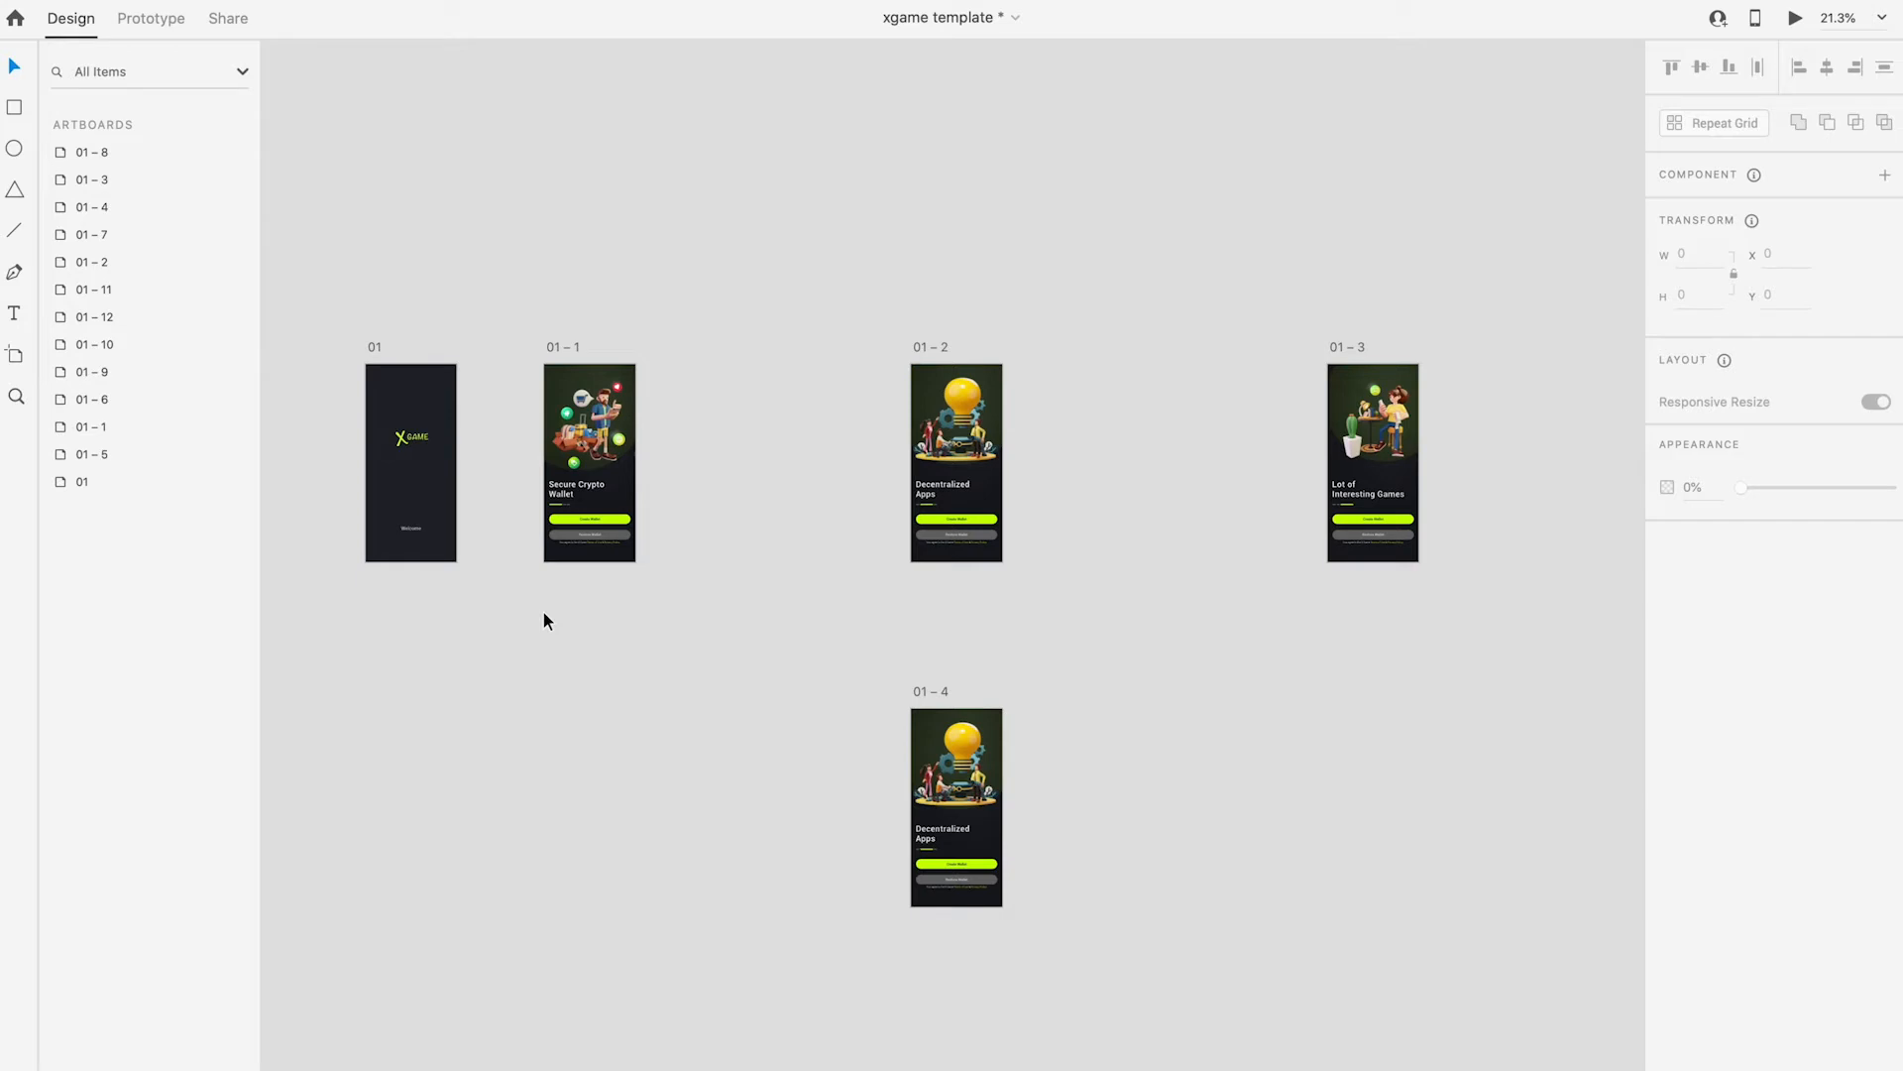
# - In Prototype mode, link the splash artboard 01 to artboard 01 – 1 with a Time trigger
pyautogui.click(157, 26)
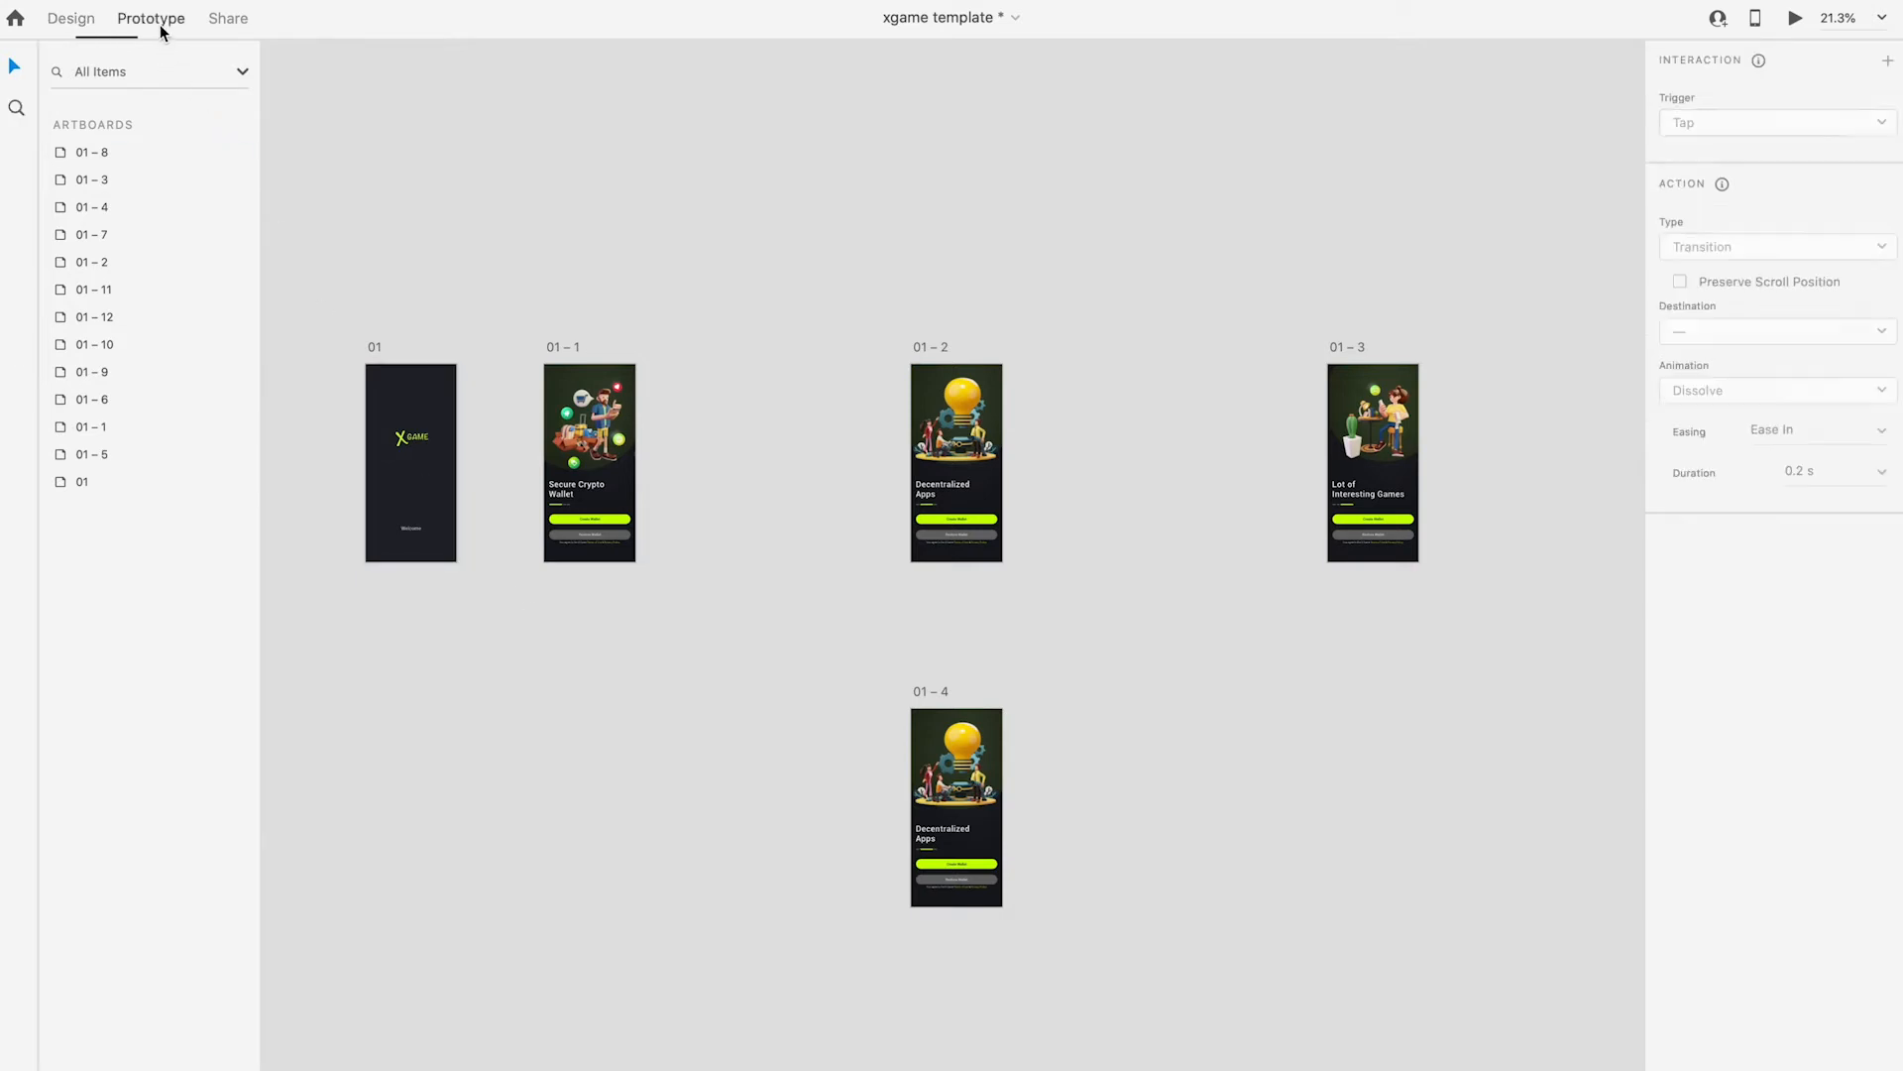
pyautogui.click(374, 359)
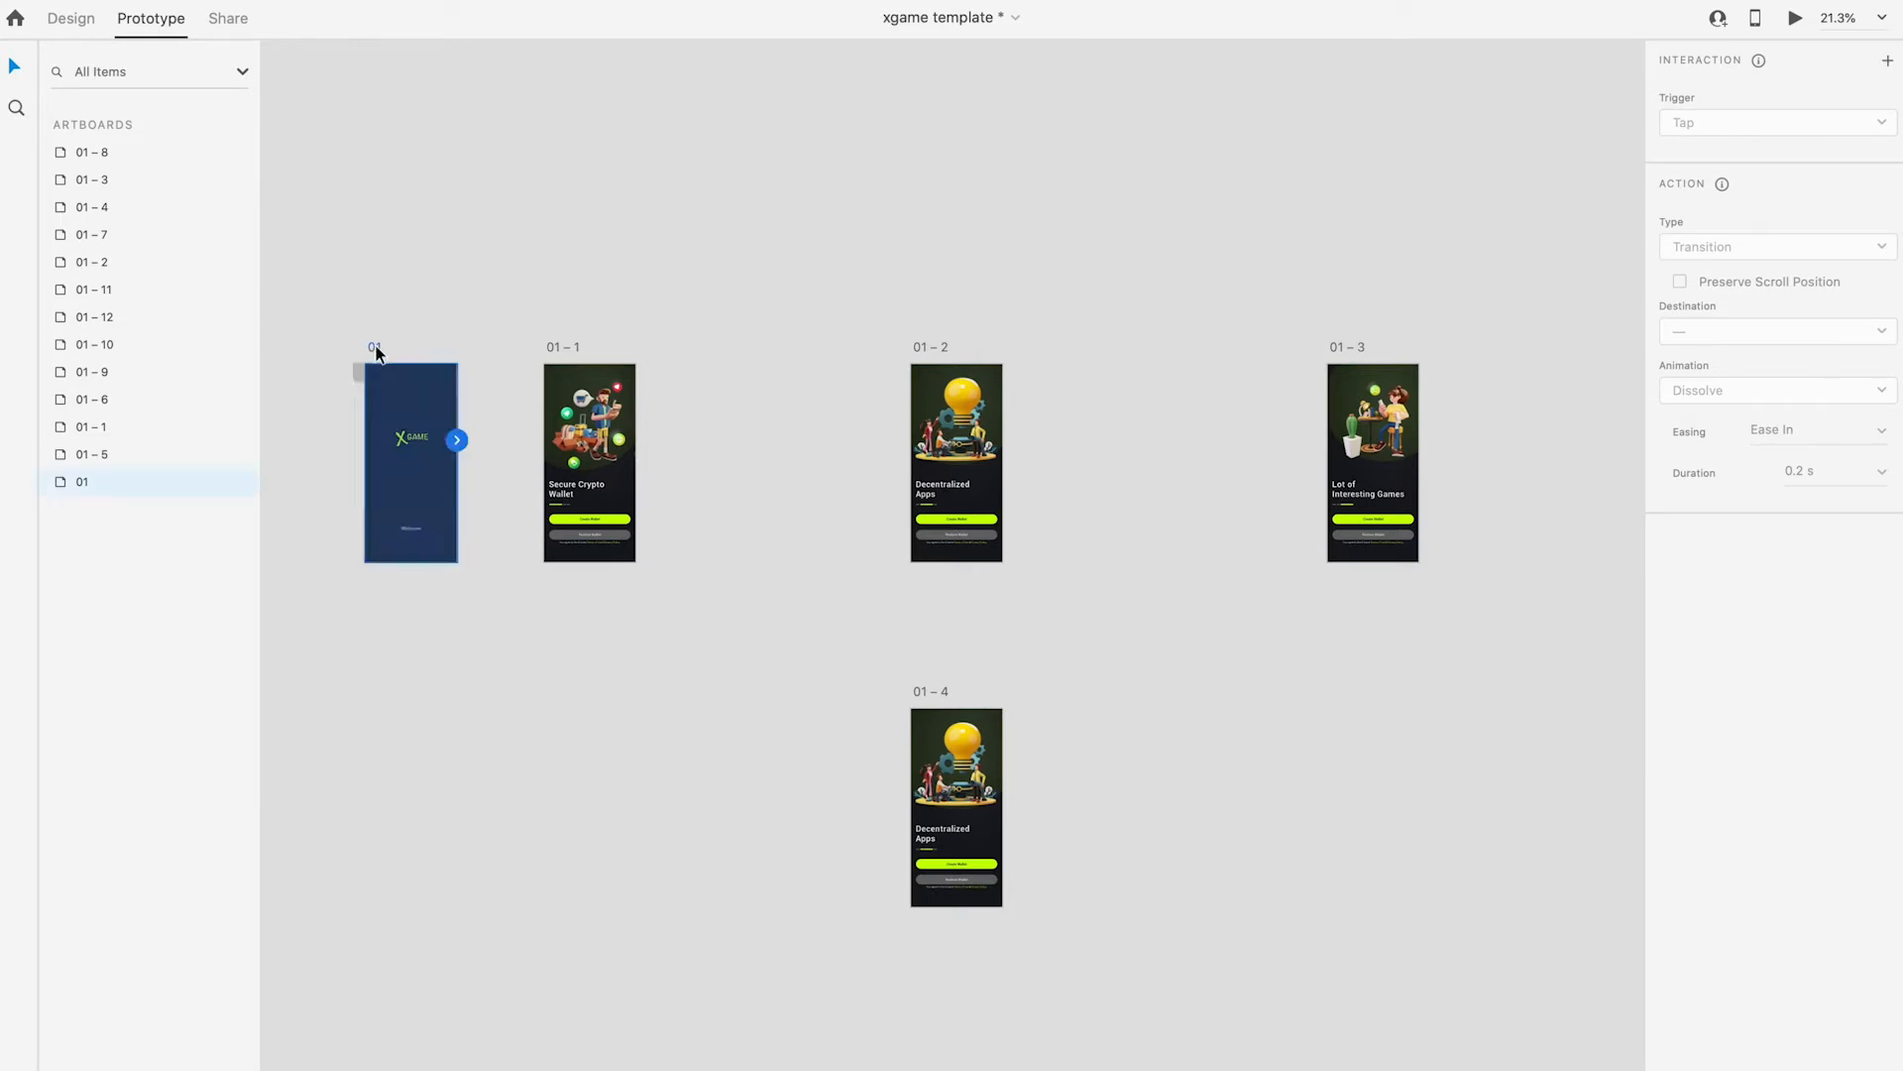
pyautogui.scroll(3, 461, 399)
pyautogui.scroll(3, 460, 403)
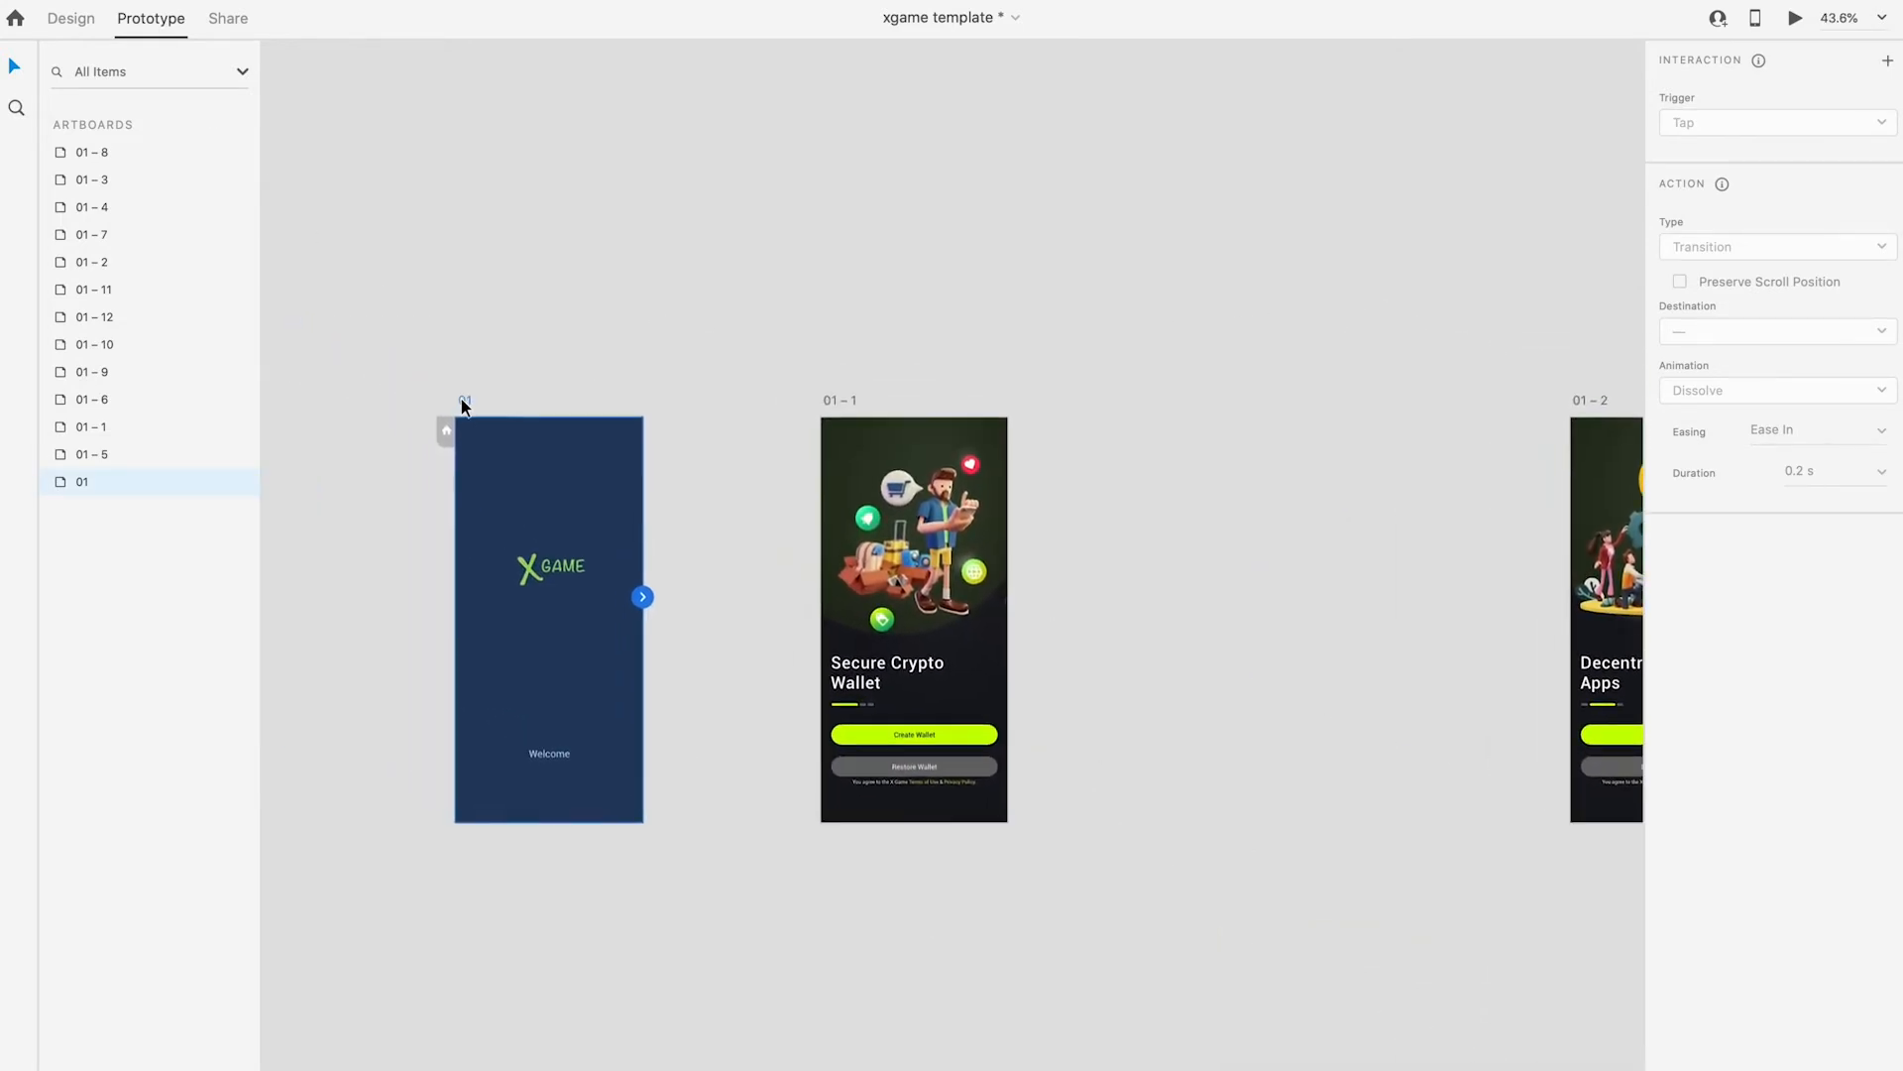
pyautogui.moveTo(643, 598); pyautogui.dragTo(845, 639)
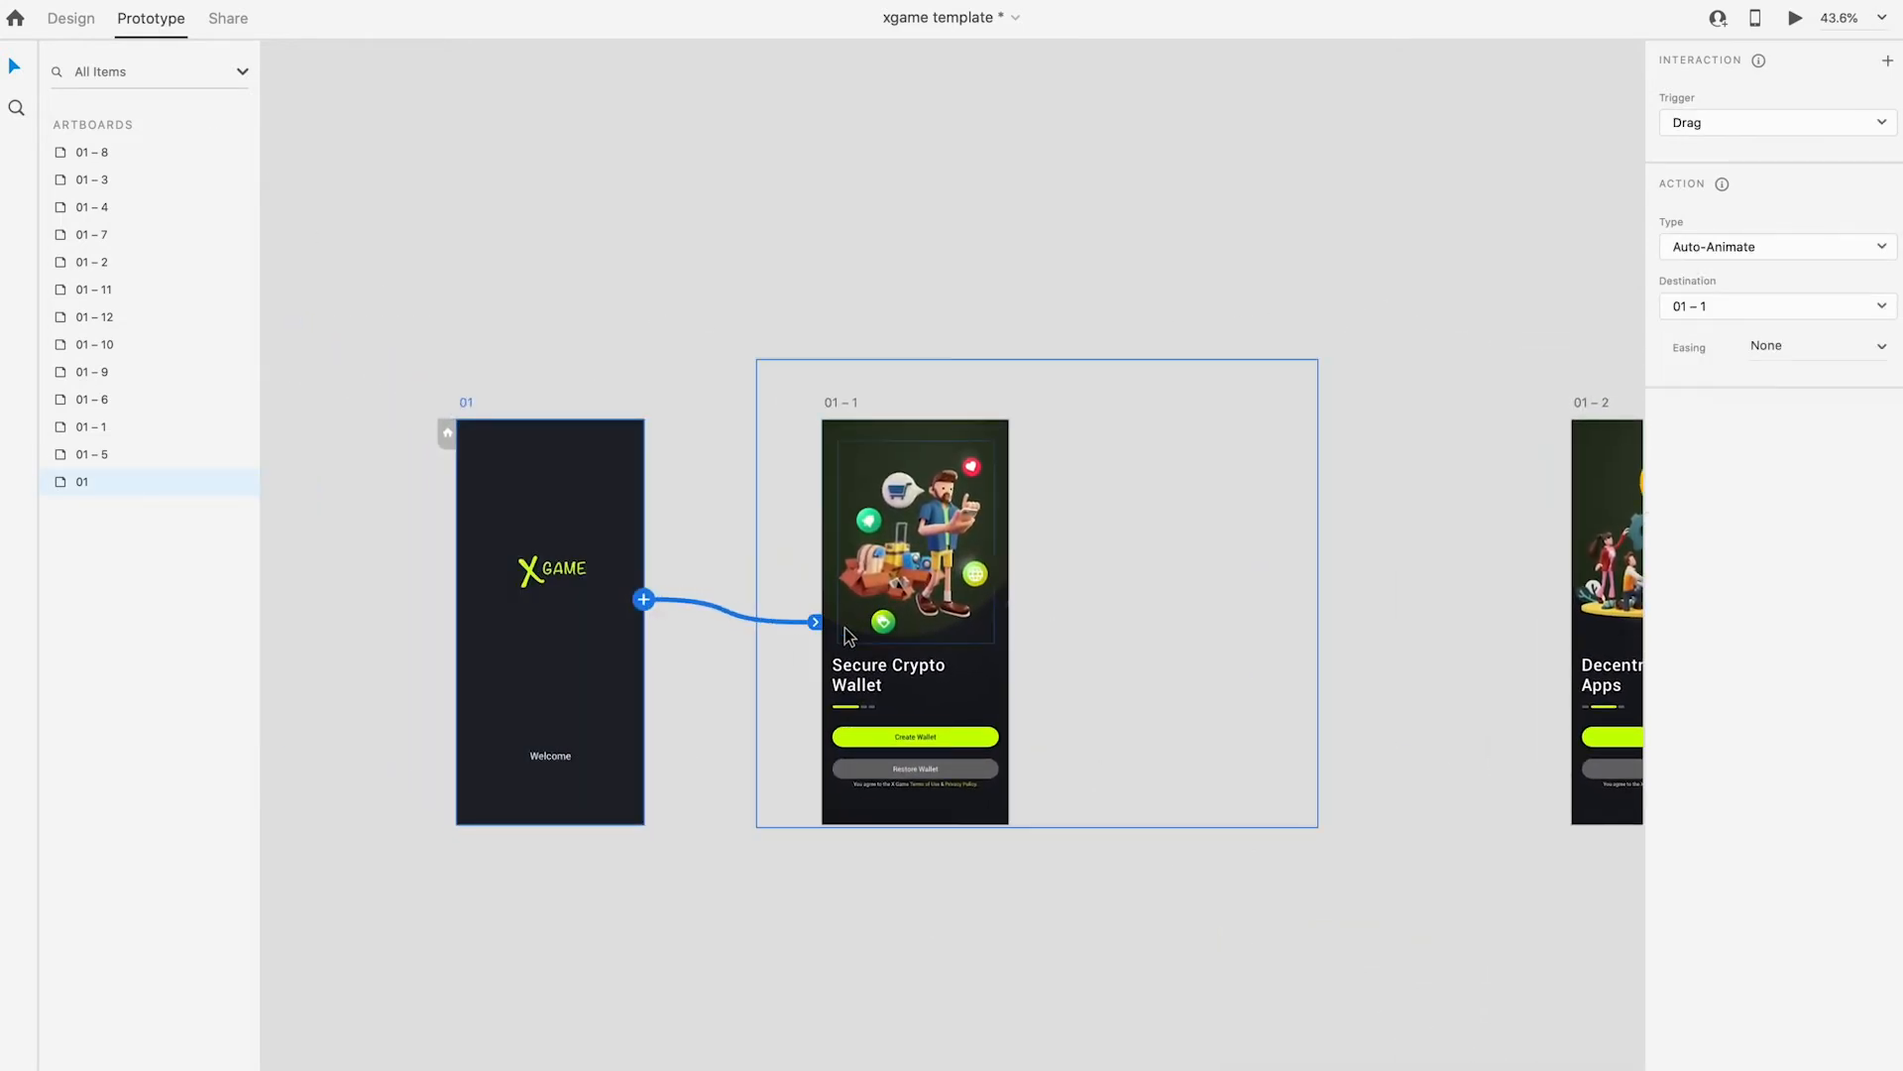
pyautogui.click(1677, 130)
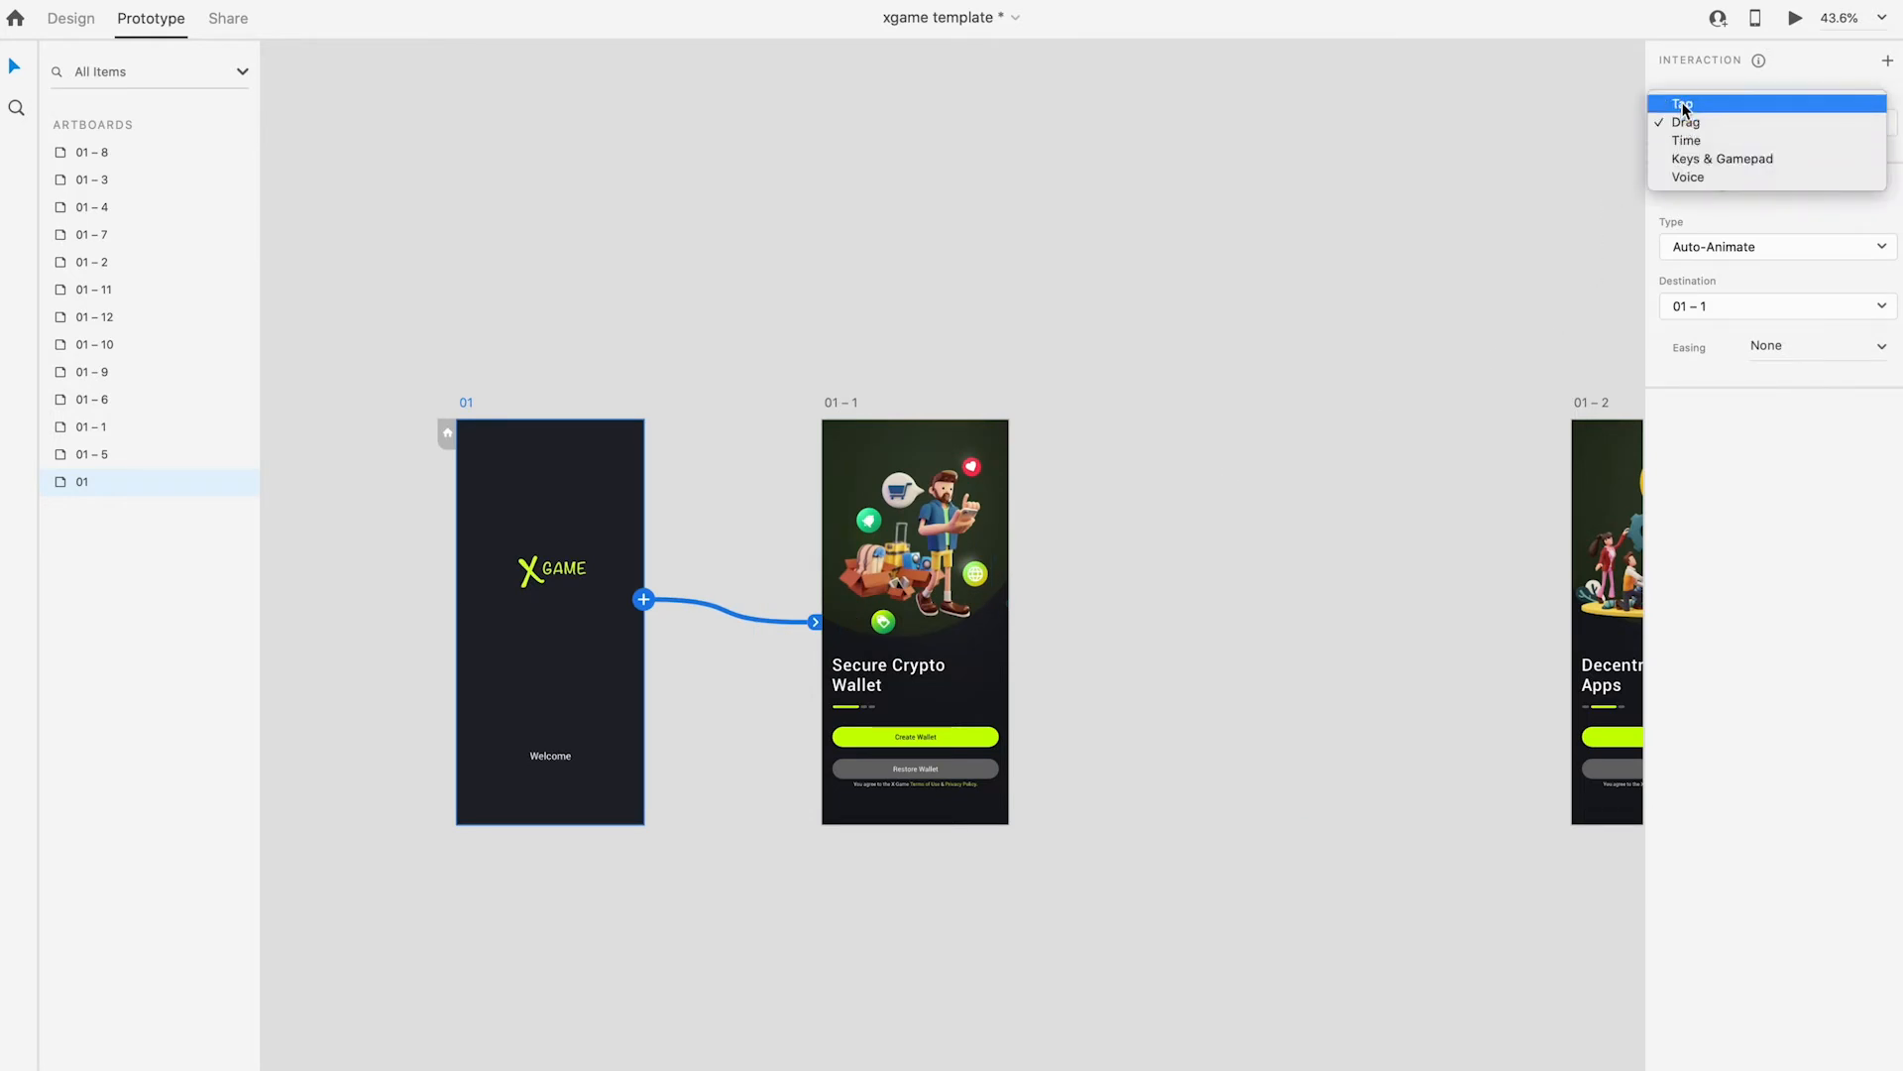
pyautogui.click(1685, 141)
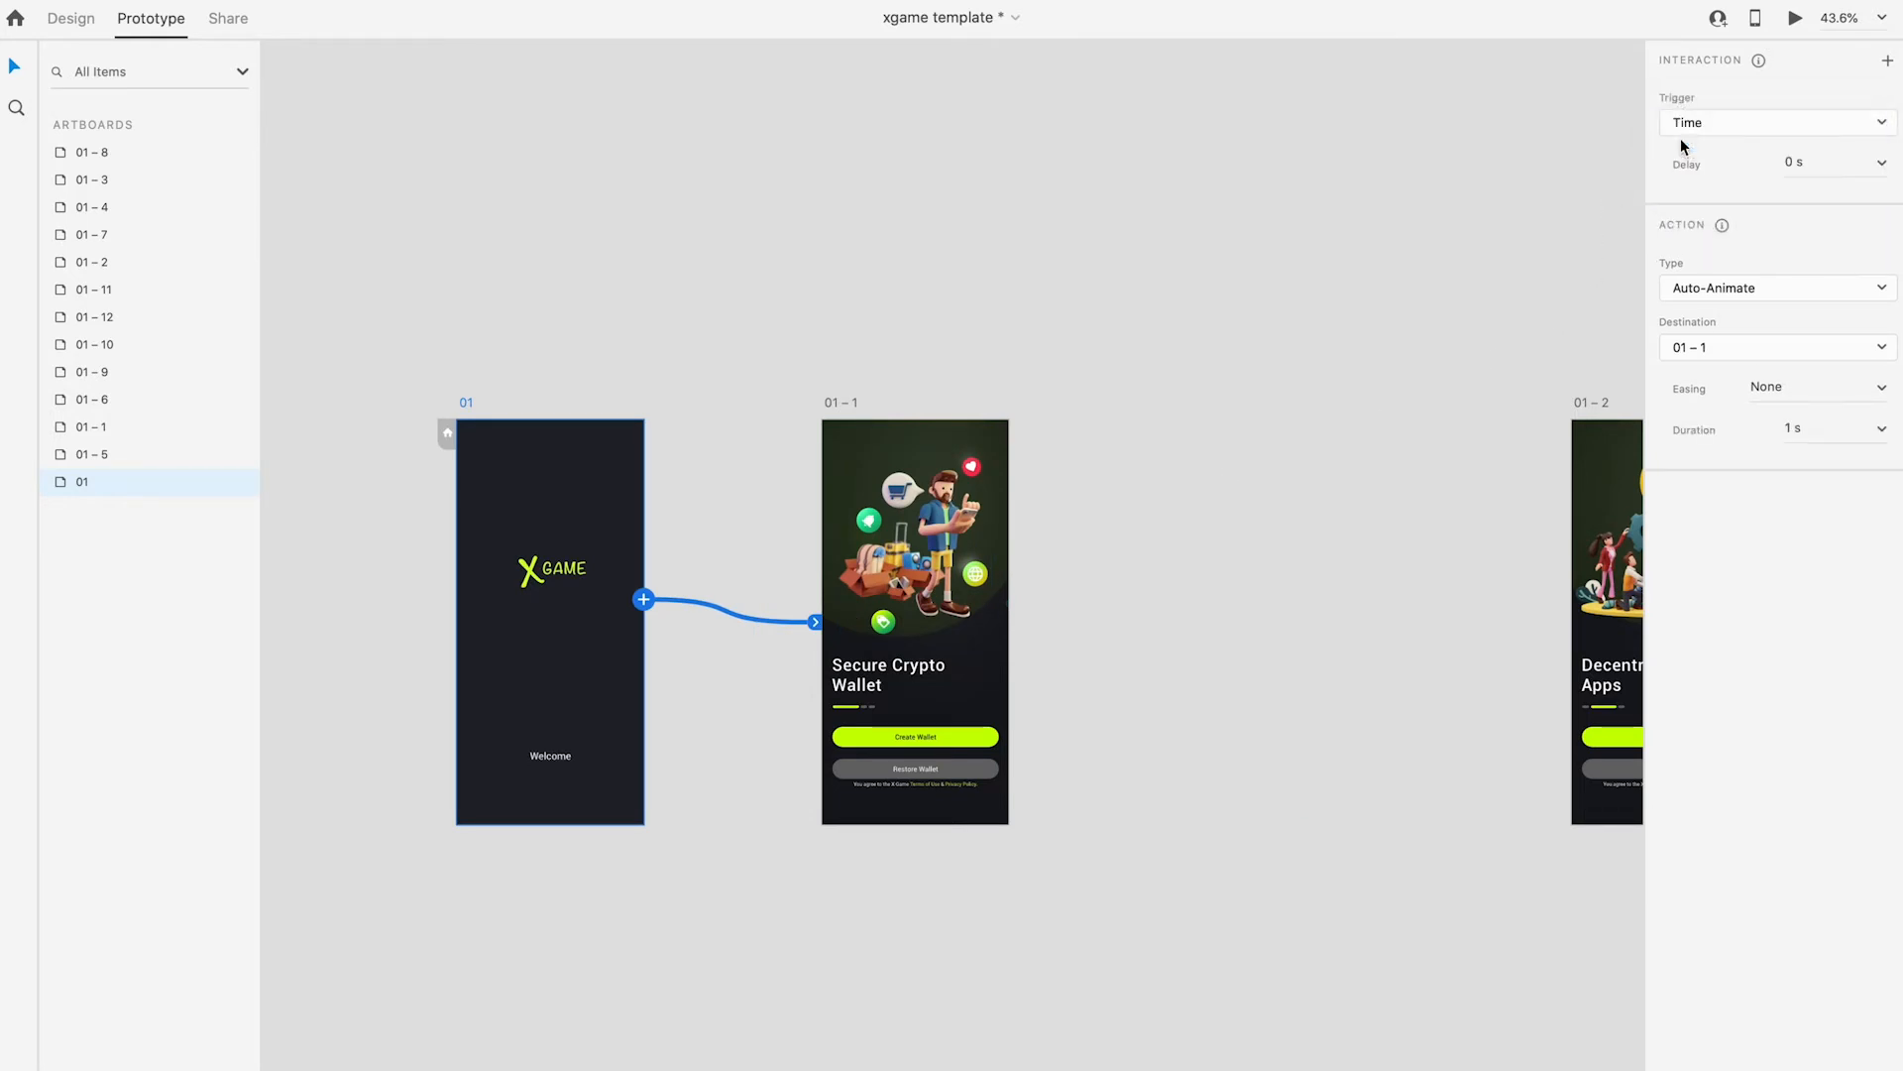
# - Set the timed transition's delay to 5 s and its easing to Ease In-Out
pyautogui.click(1819, 164)
pyautogui.write('5')
pyautogui.click(1881, 390)
pyautogui.click(1814, 477)
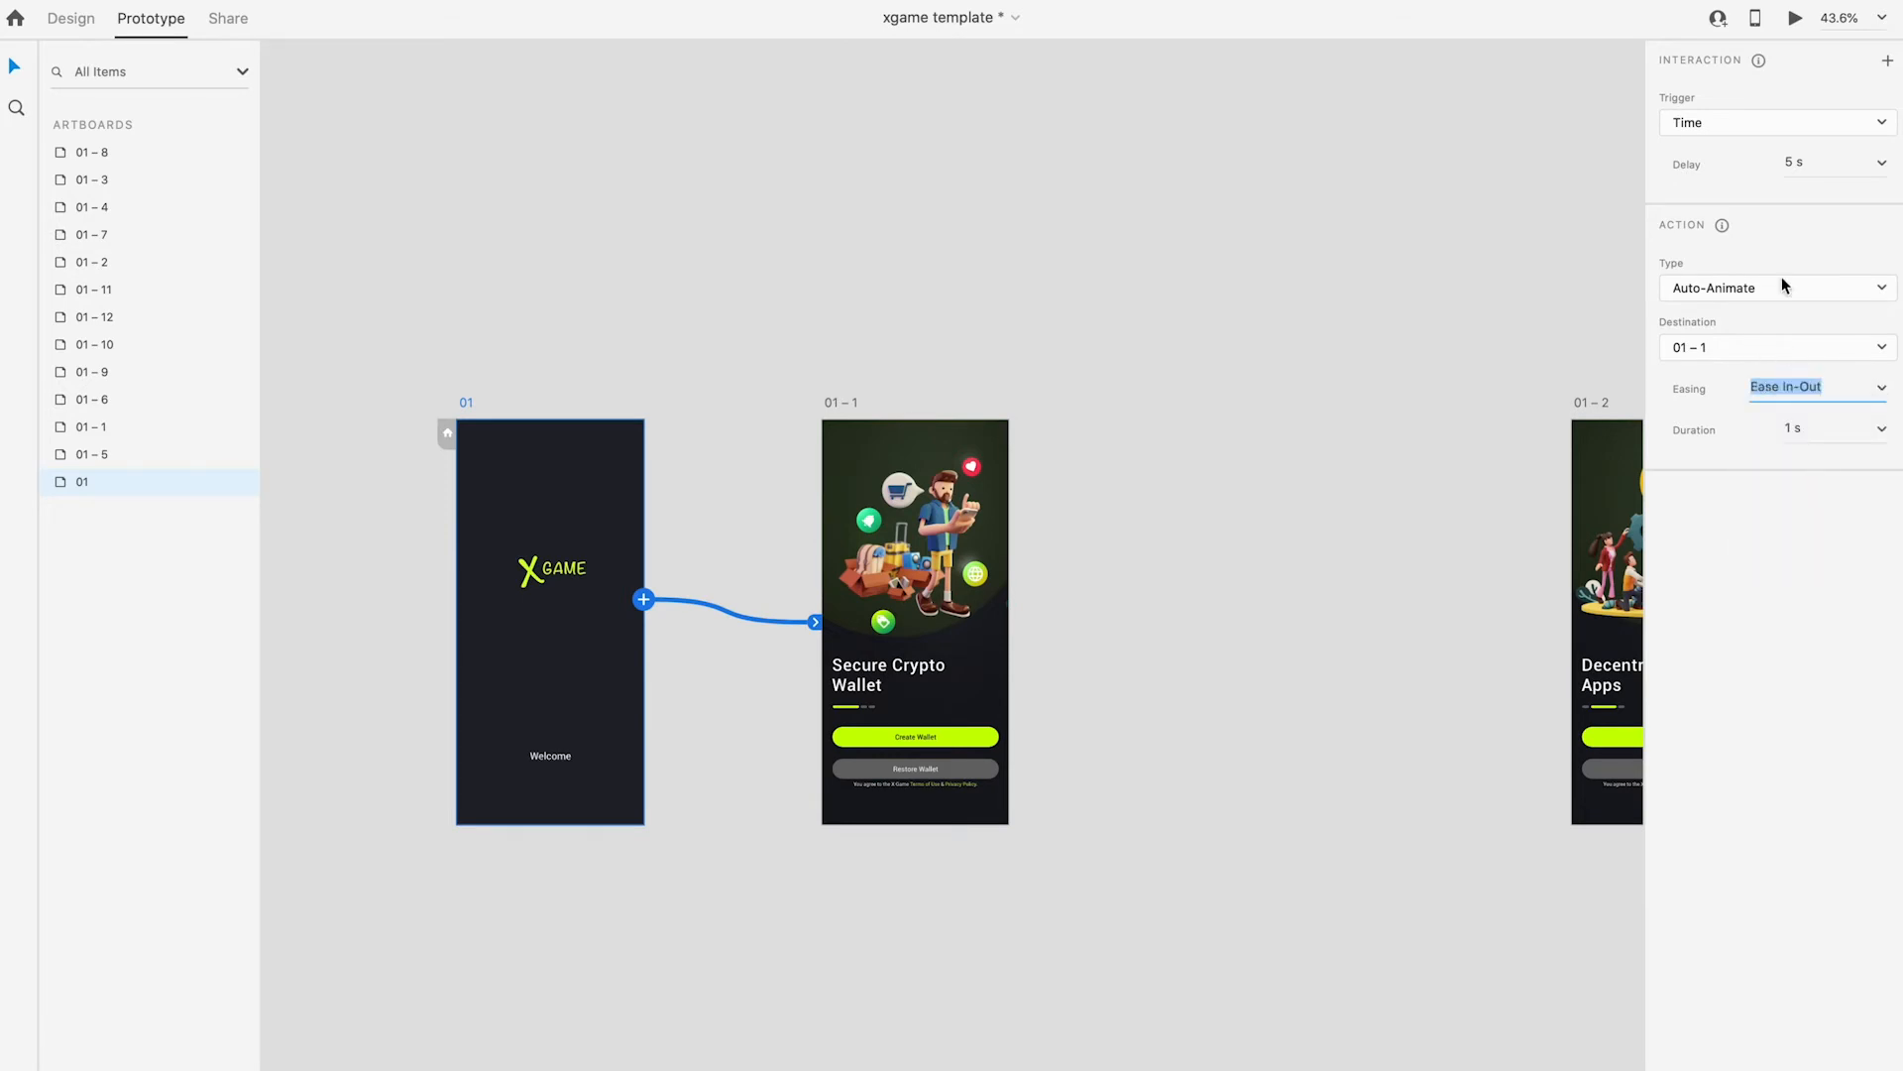
# - Open the prototype preview and shrink its window so the splash artboard stays uncovered
pyautogui.click(1796, 19)
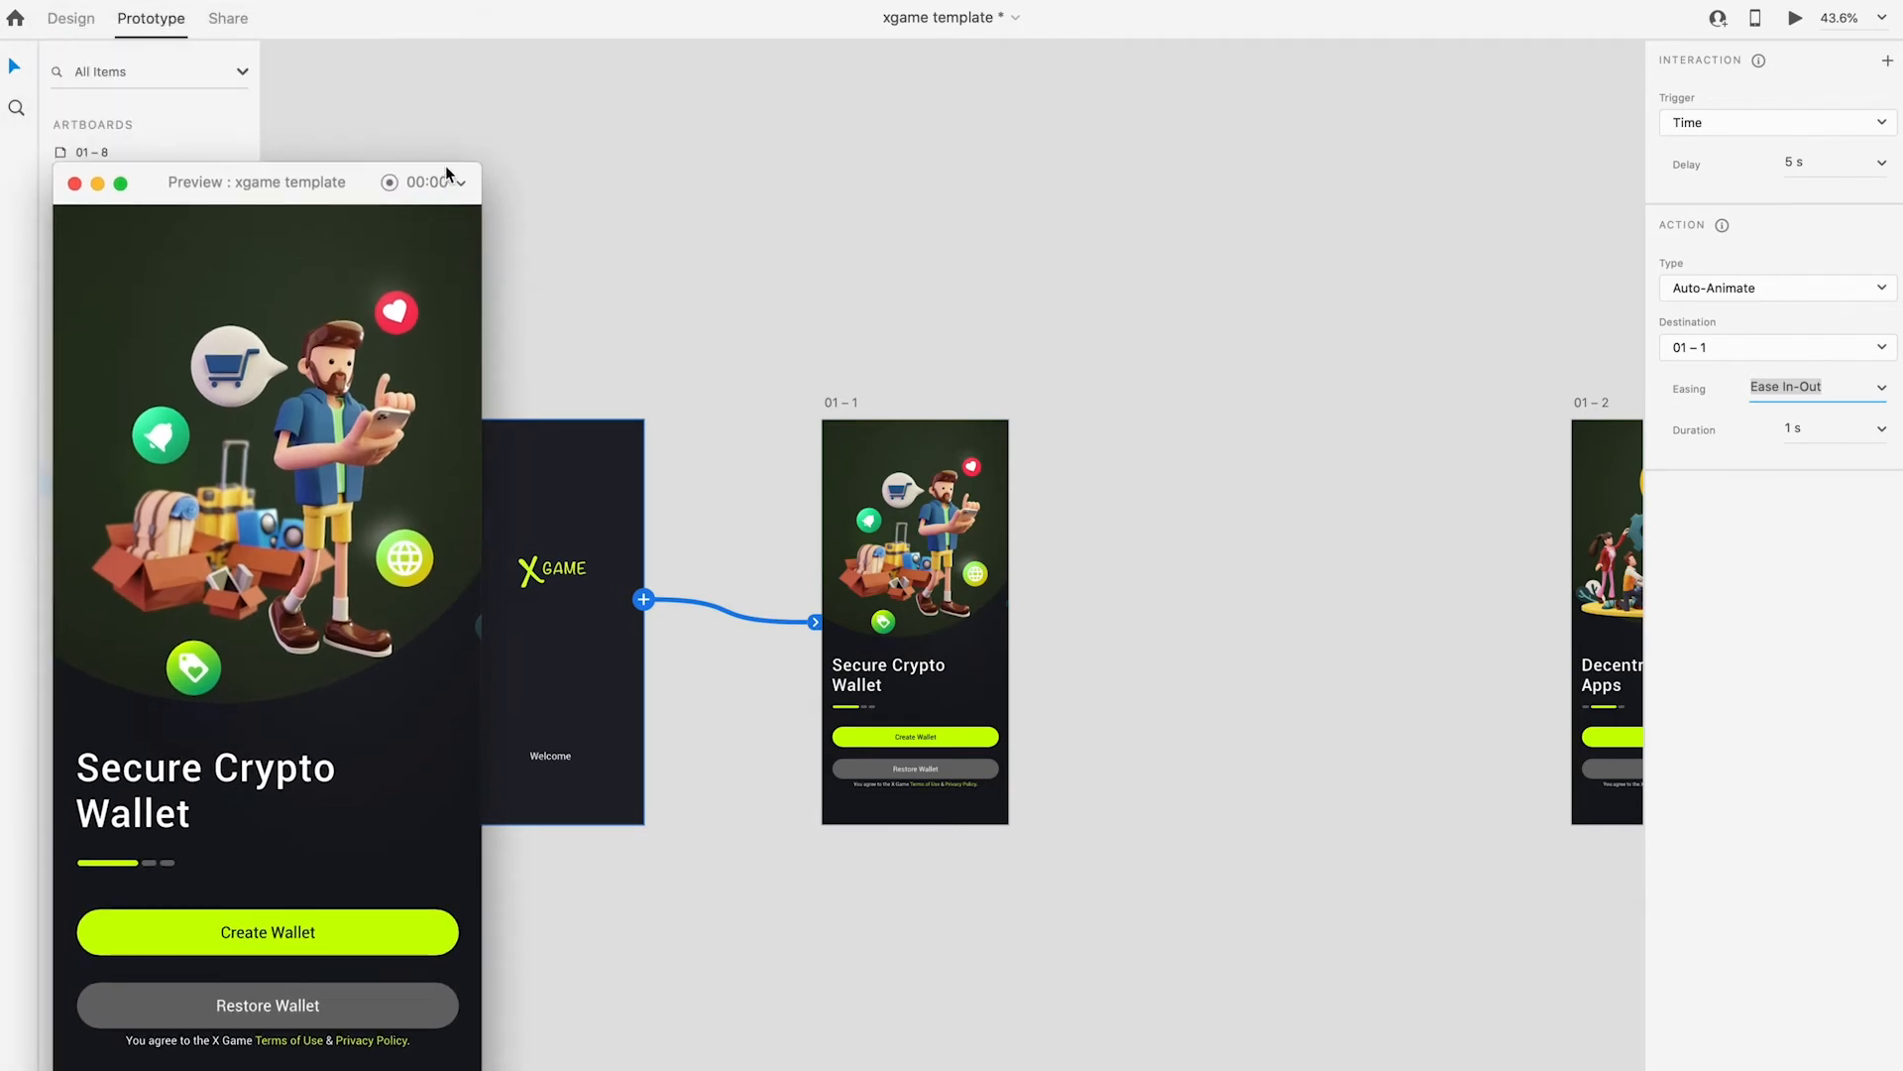
pyautogui.moveTo(476, 165); pyautogui.dragTo(255, 267)
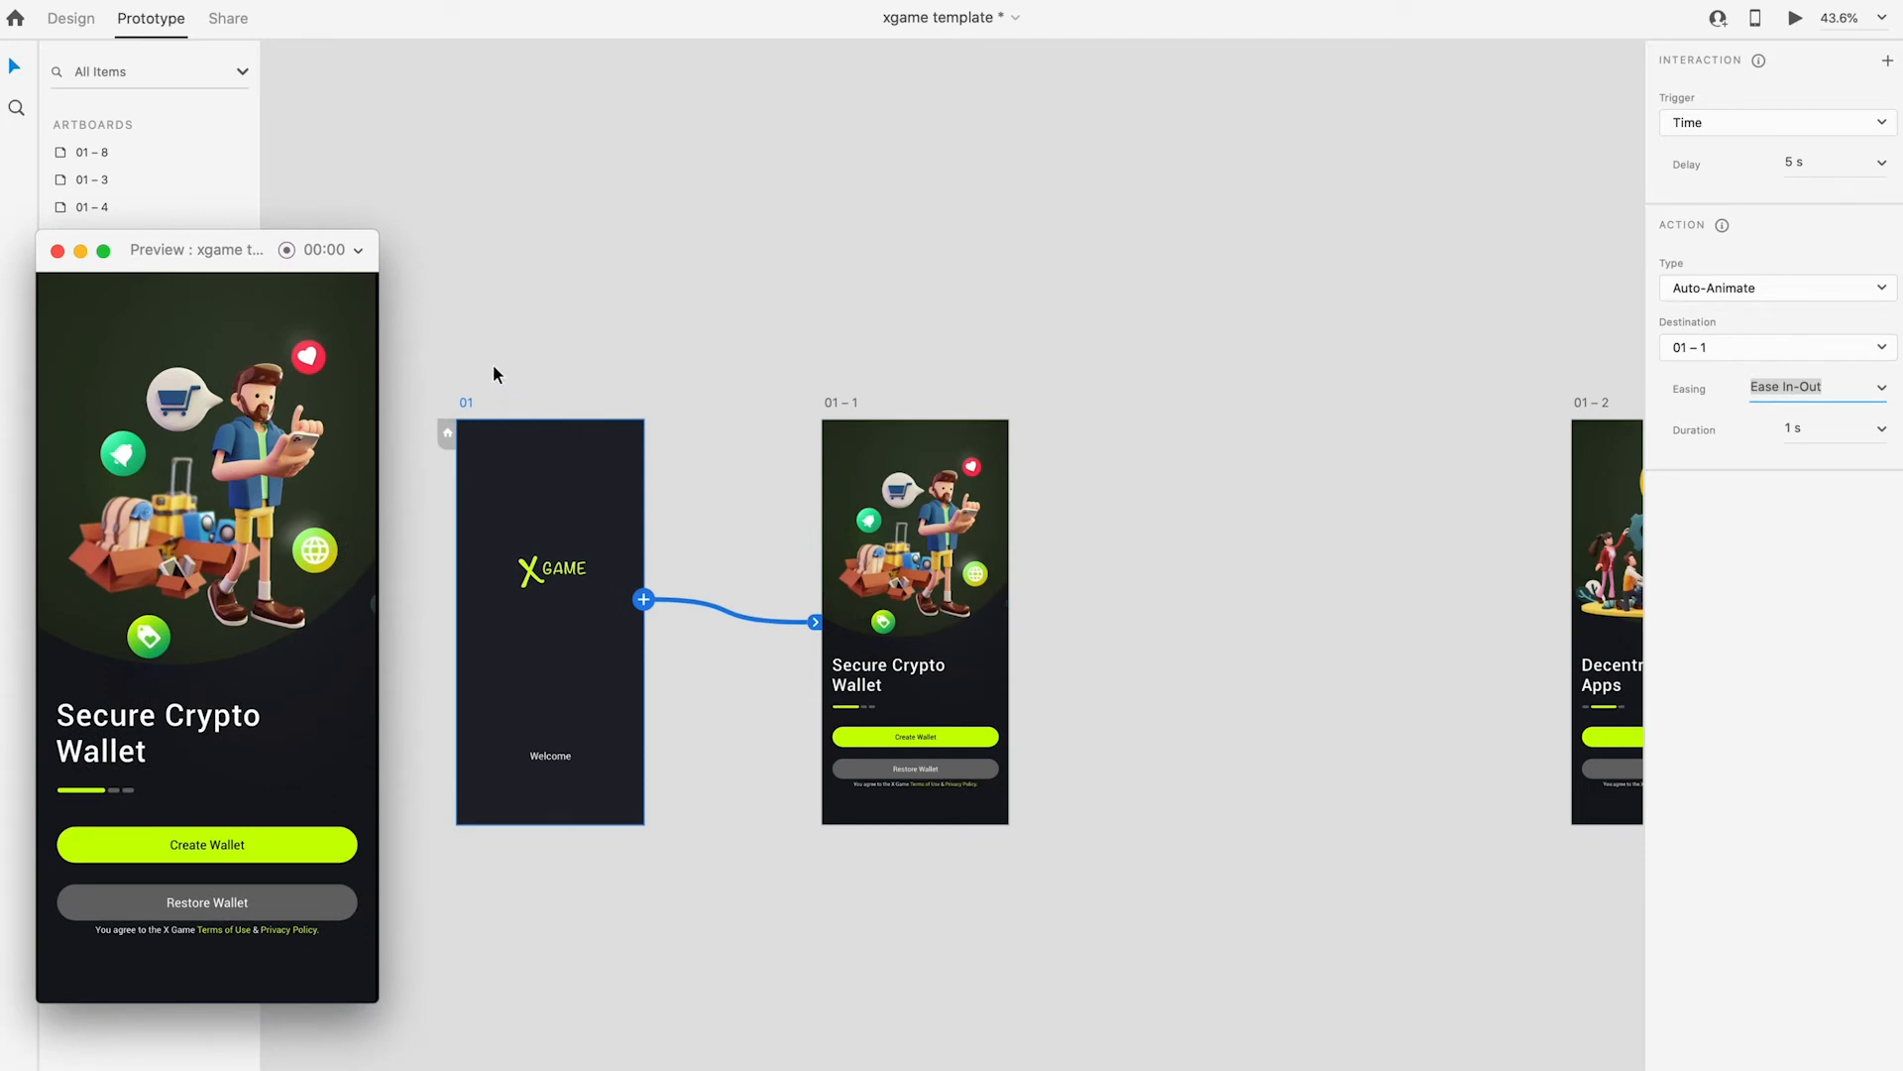
# - Make artboard 01 the home screen of its own flow and preview its timed transition to 01 – 1
pyautogui.click(562, 351)
pyautogui.hscroll(-2, 564, 343)
pyautogui.scroll(4, 622, 401)
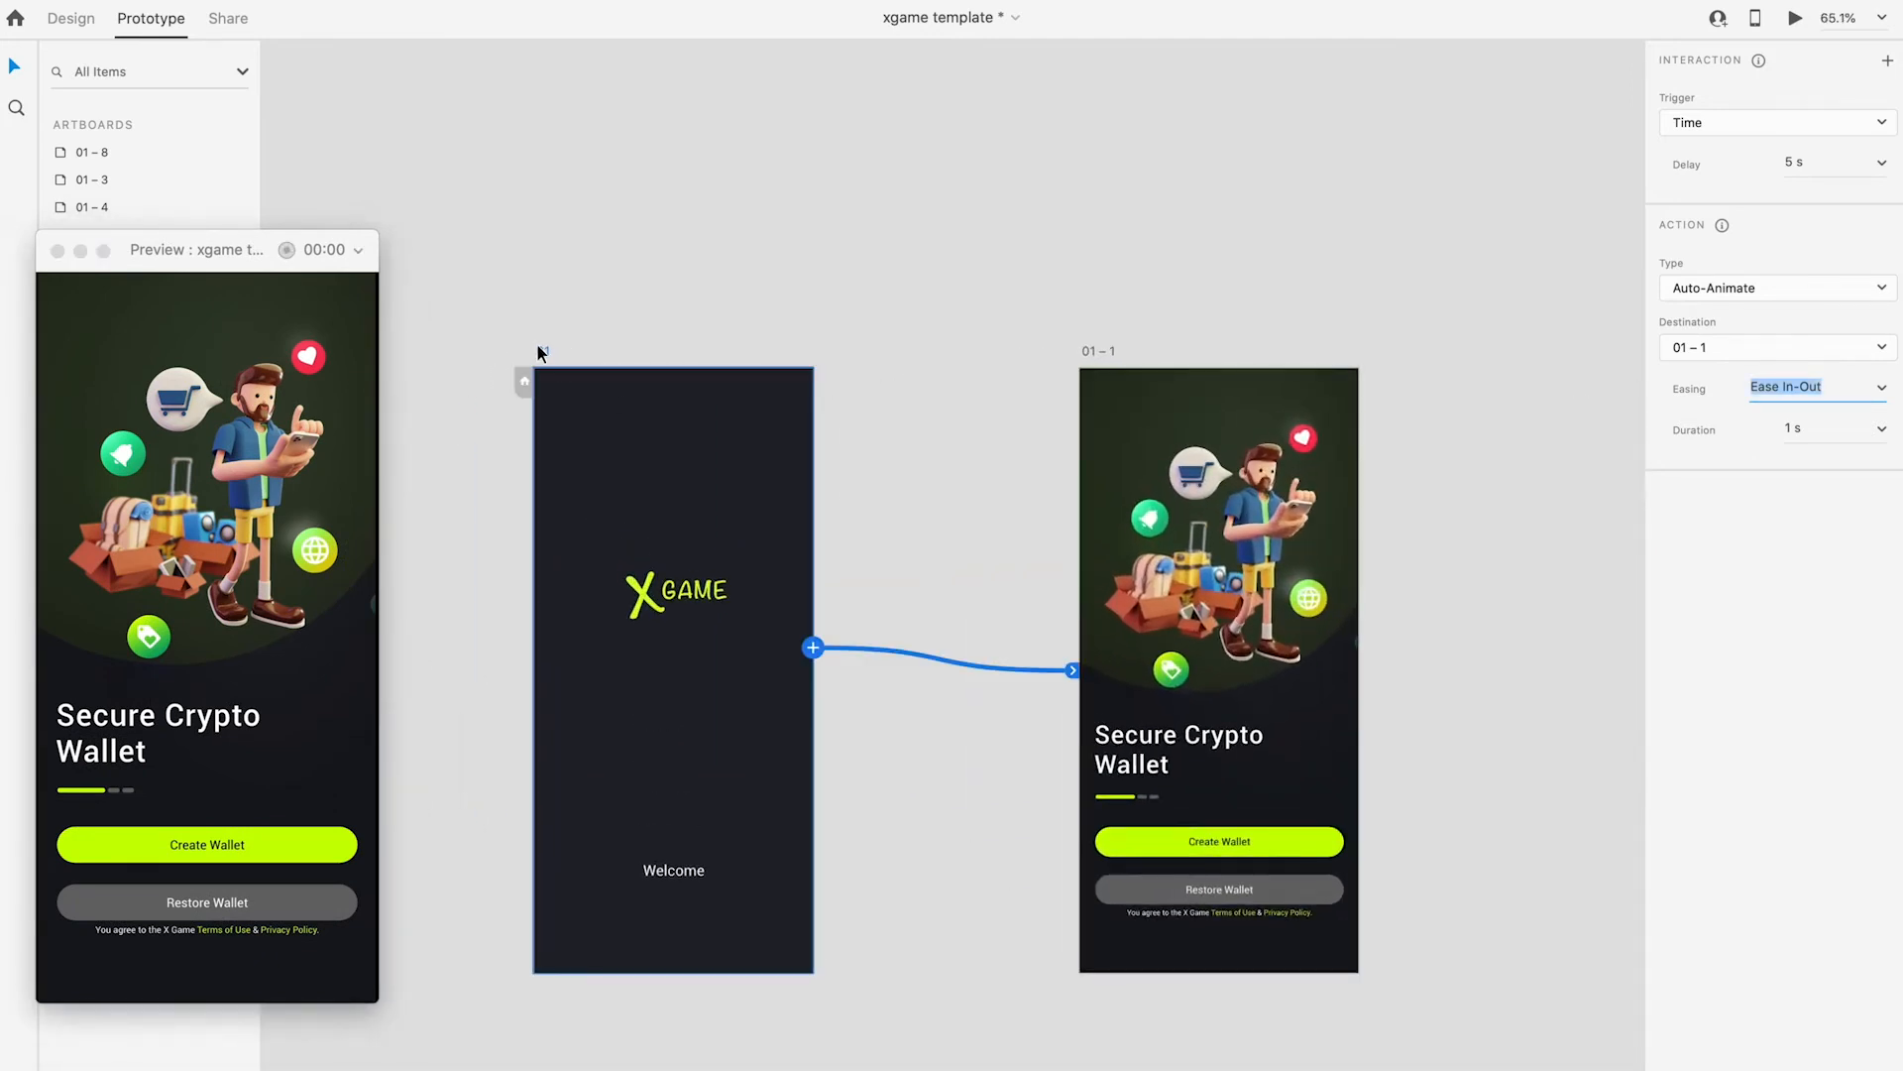
pyautogui.click(528, 380)
pyautogui.click(521, 383)
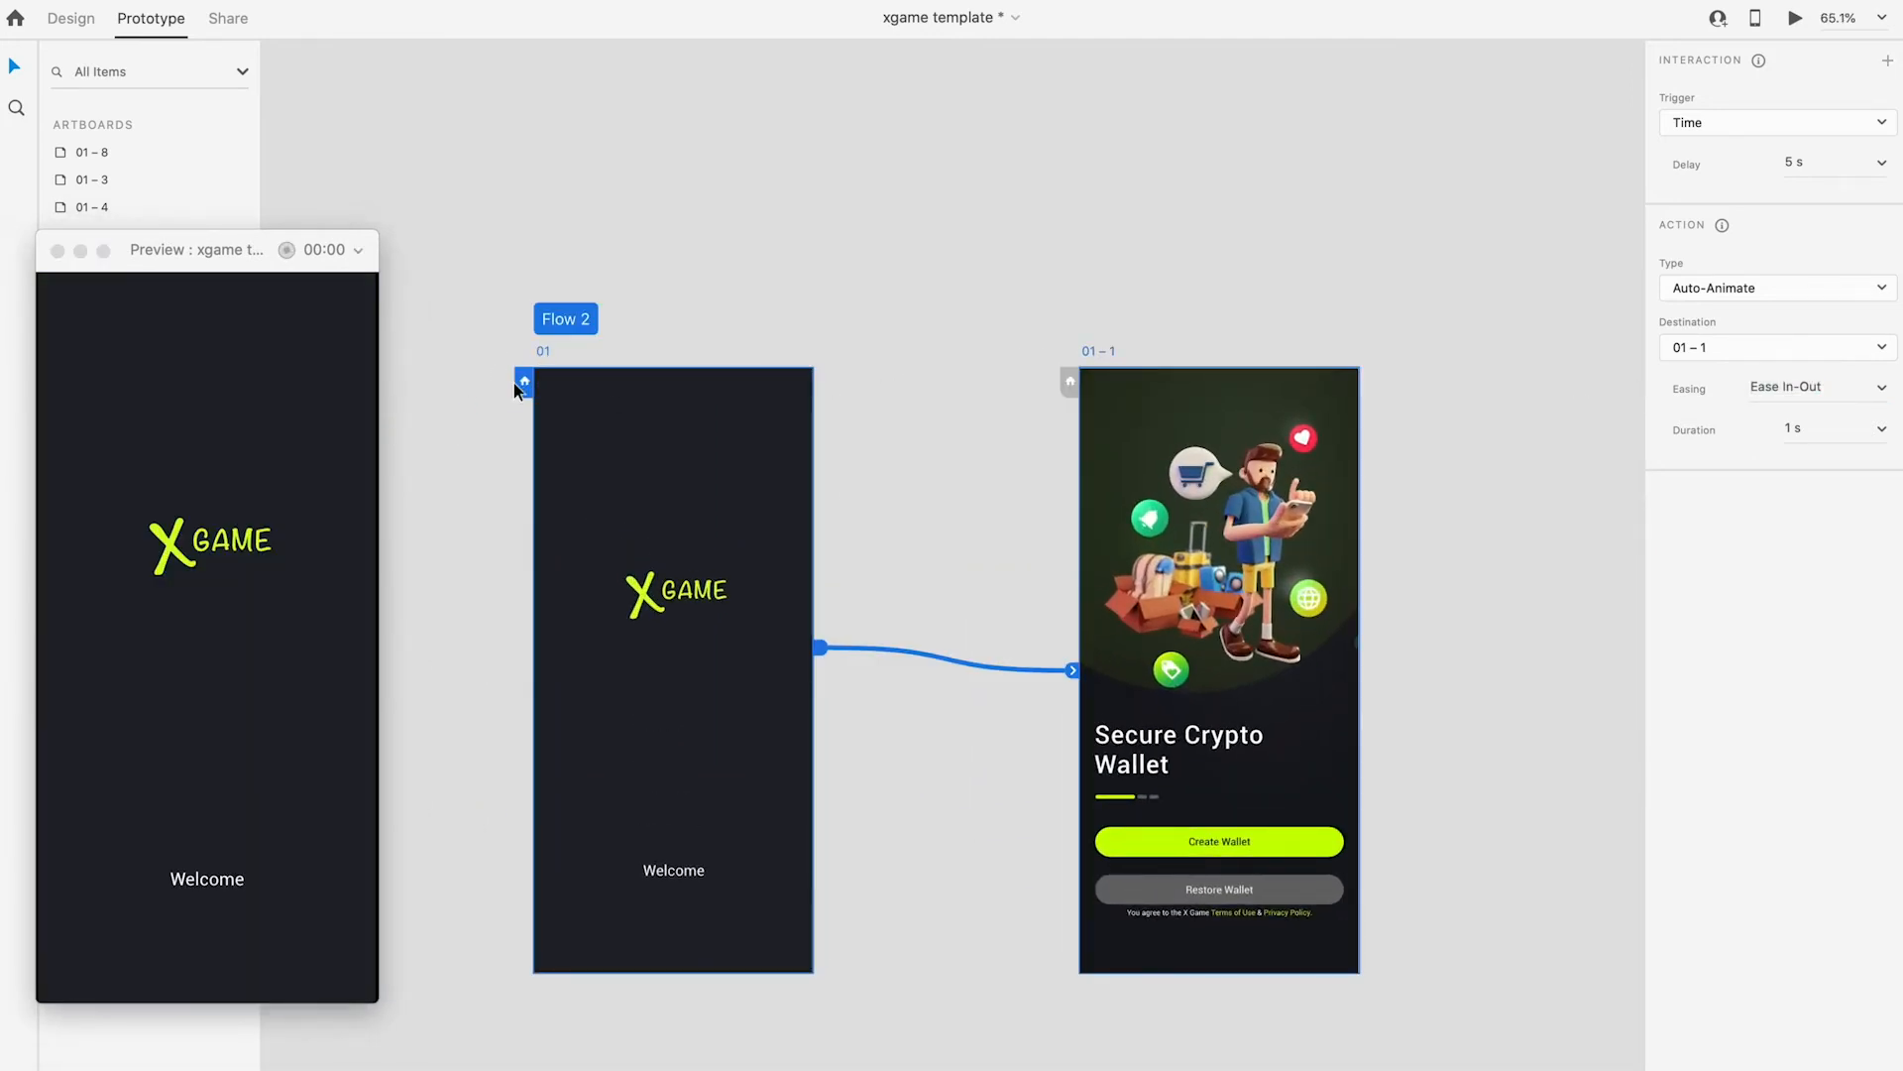
pyautogui.click(697, 307)
pyautogui.click(544, 355)
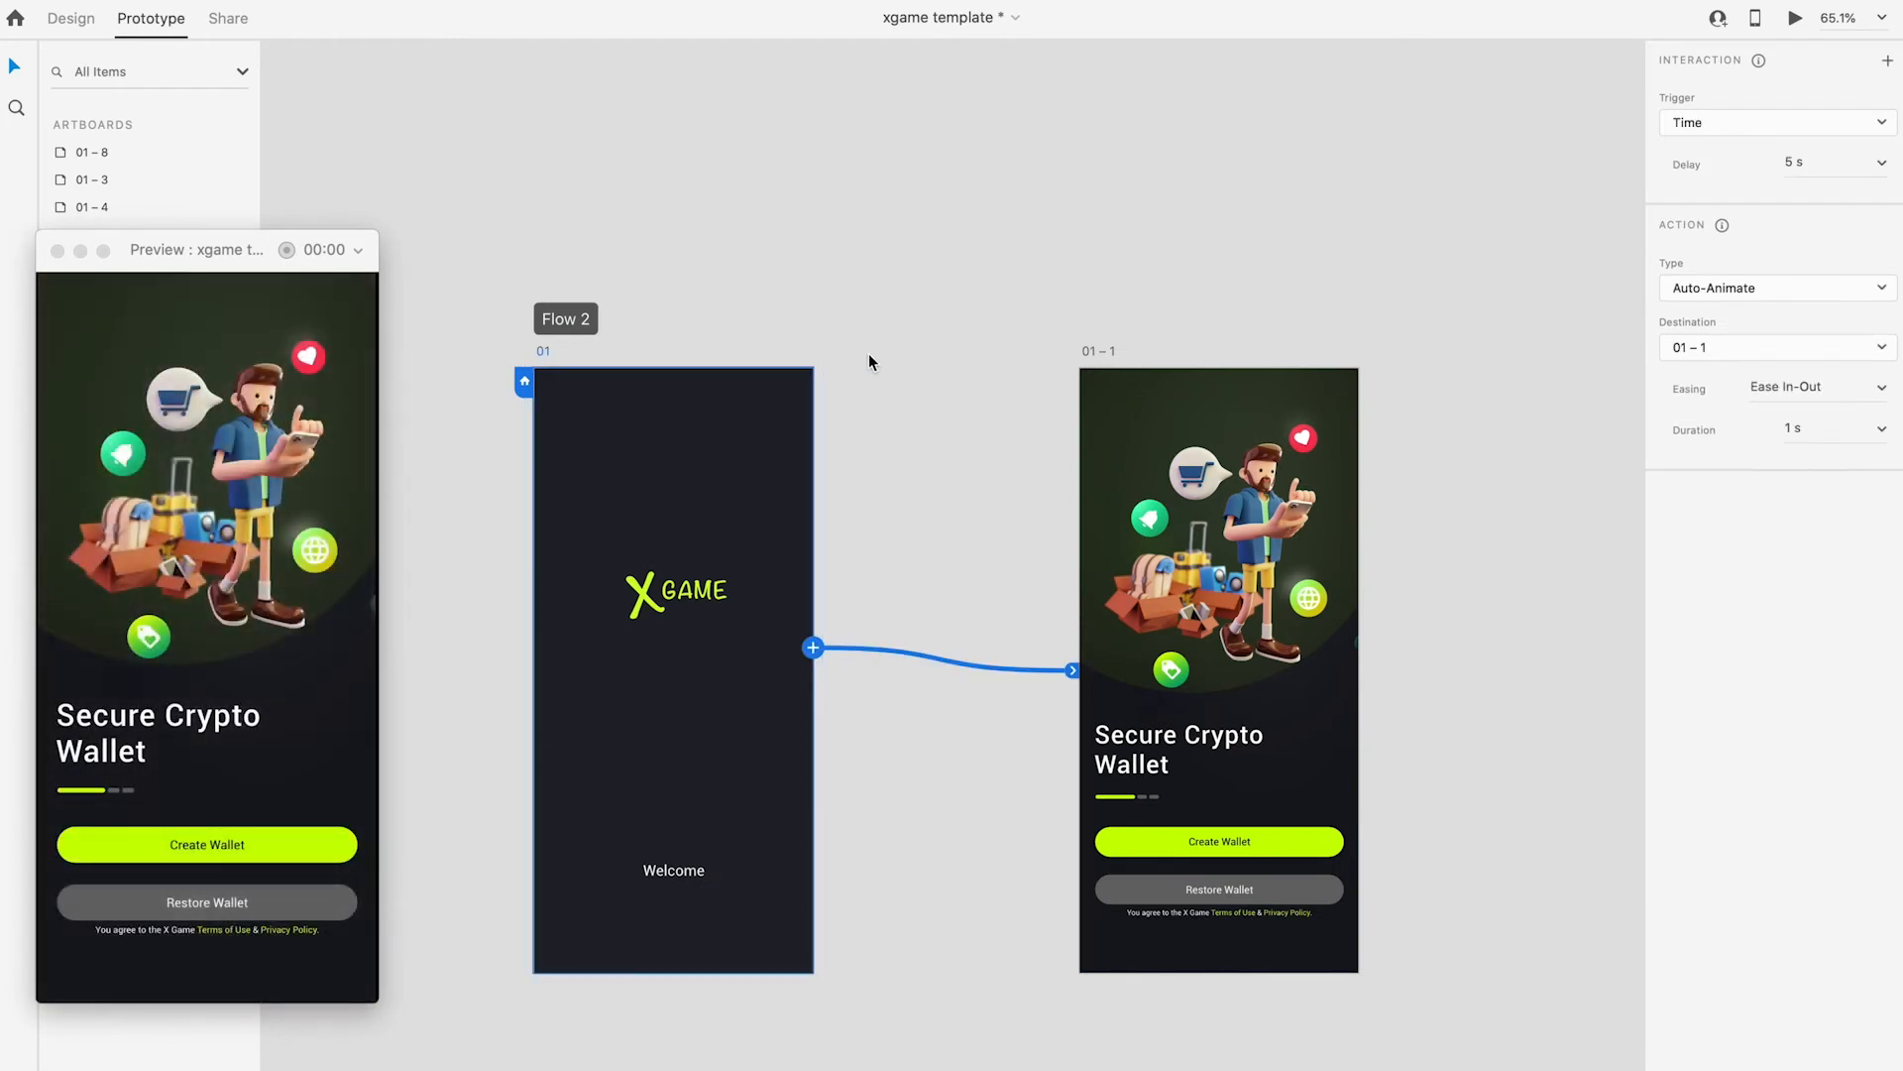
# - Link the illustration on artboard 01 – 1 to 01 – 2 with a Drag trigger and Auto-Animate, then test the swipe in the preview
pyautogui.hscroll(2, 886, 369)
pyautogui.hscroll(5, 886, 369)
pyautogui.scroll(-2, 886, 369)
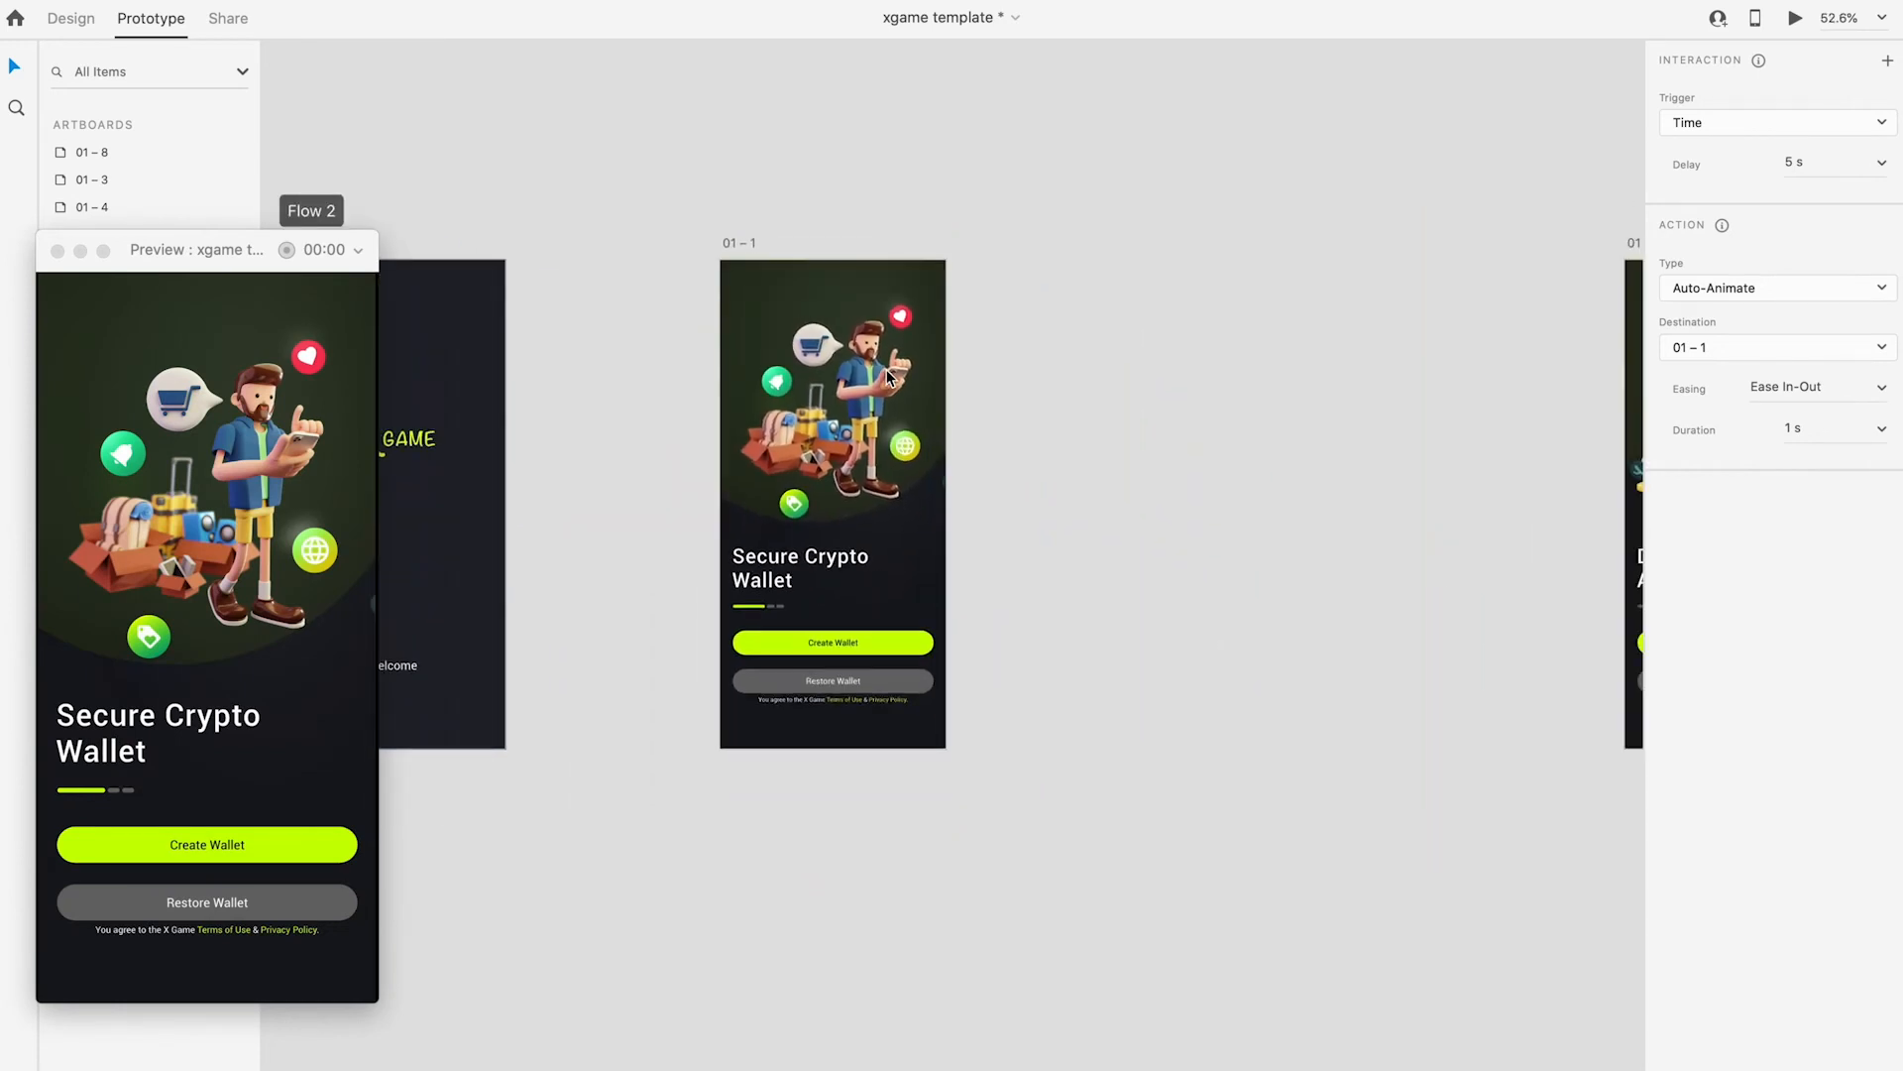
pyautogui.hscroll(2, 887, 369)
pyautogui.click(774, 429)
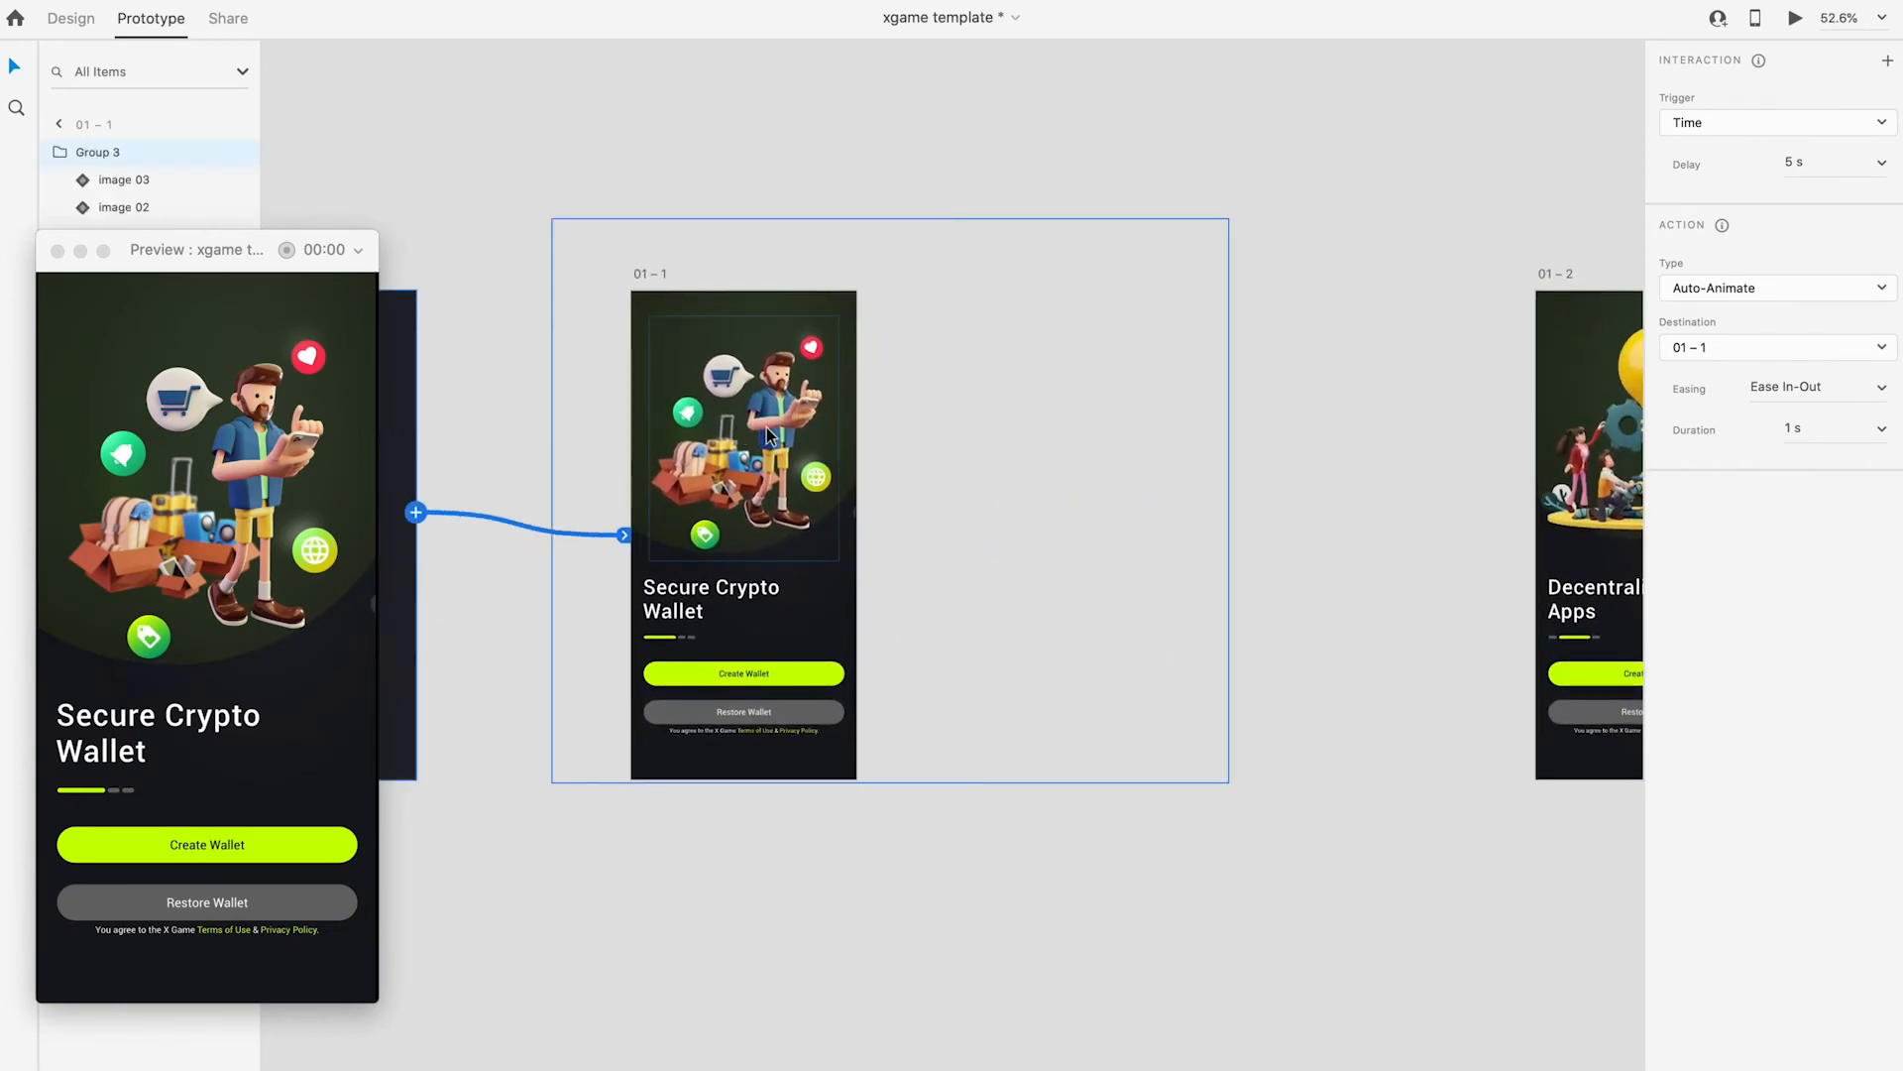
pyautogui.hscroll(5, 882, 423)
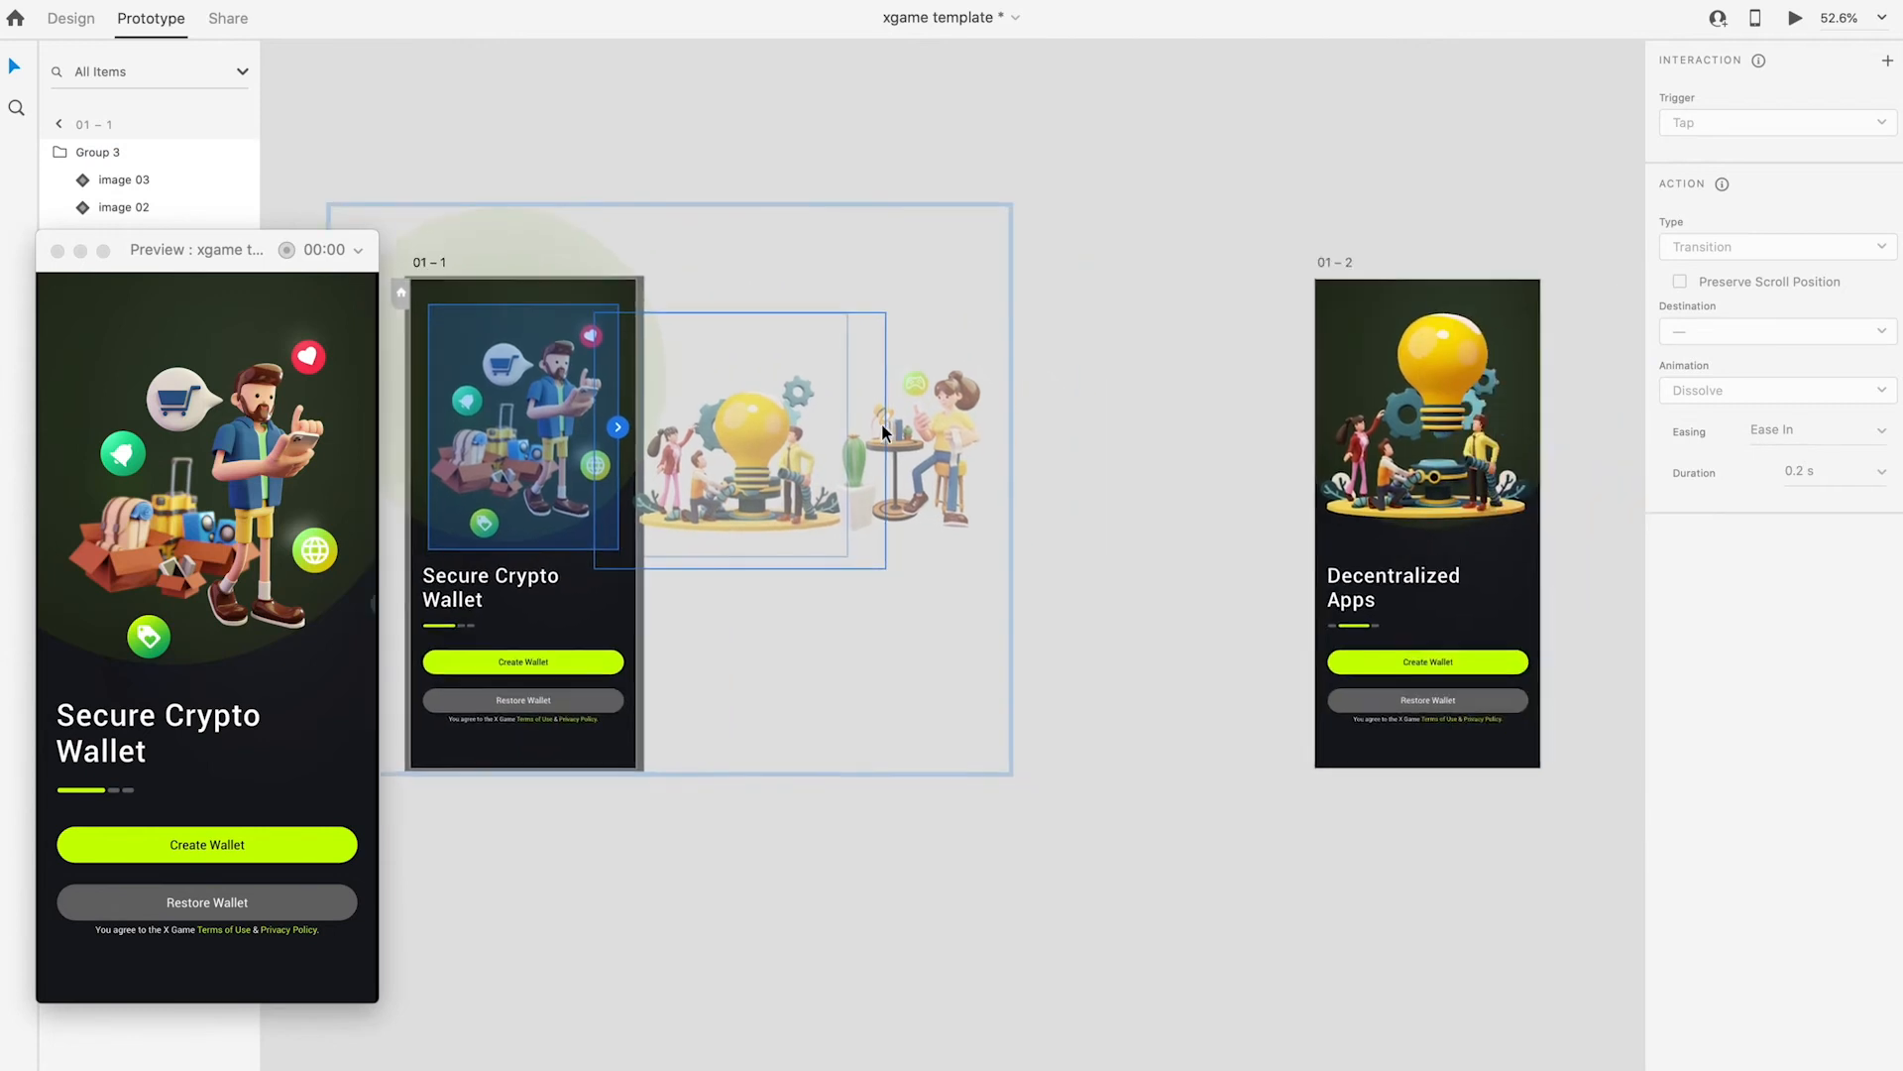
pyautogui.moveTo(574, 426); pyautogui.dragTo(1374, 469)
pyautogui.click(1733, 122)
pyautogui.click(1722, 137)
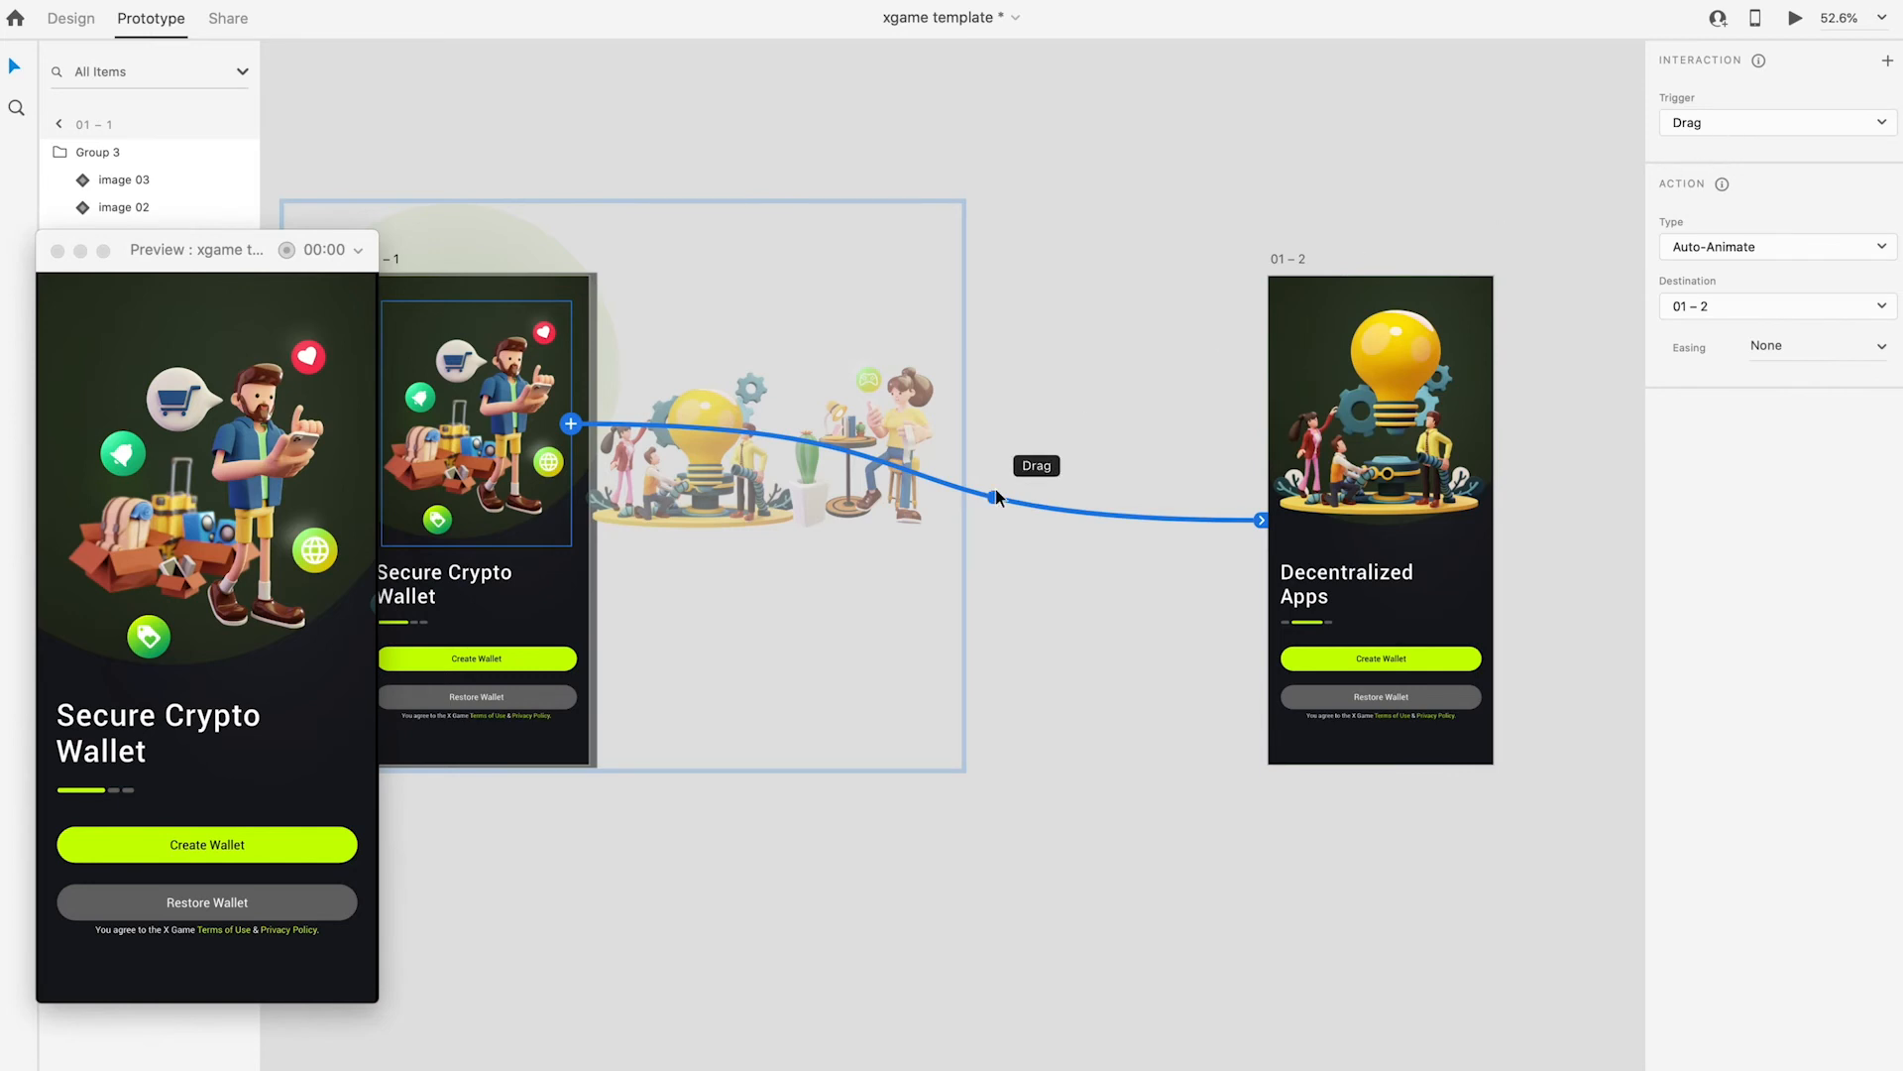
pyautogui.moveTo(333, 499); pyautogui.dragTo(81, 484)
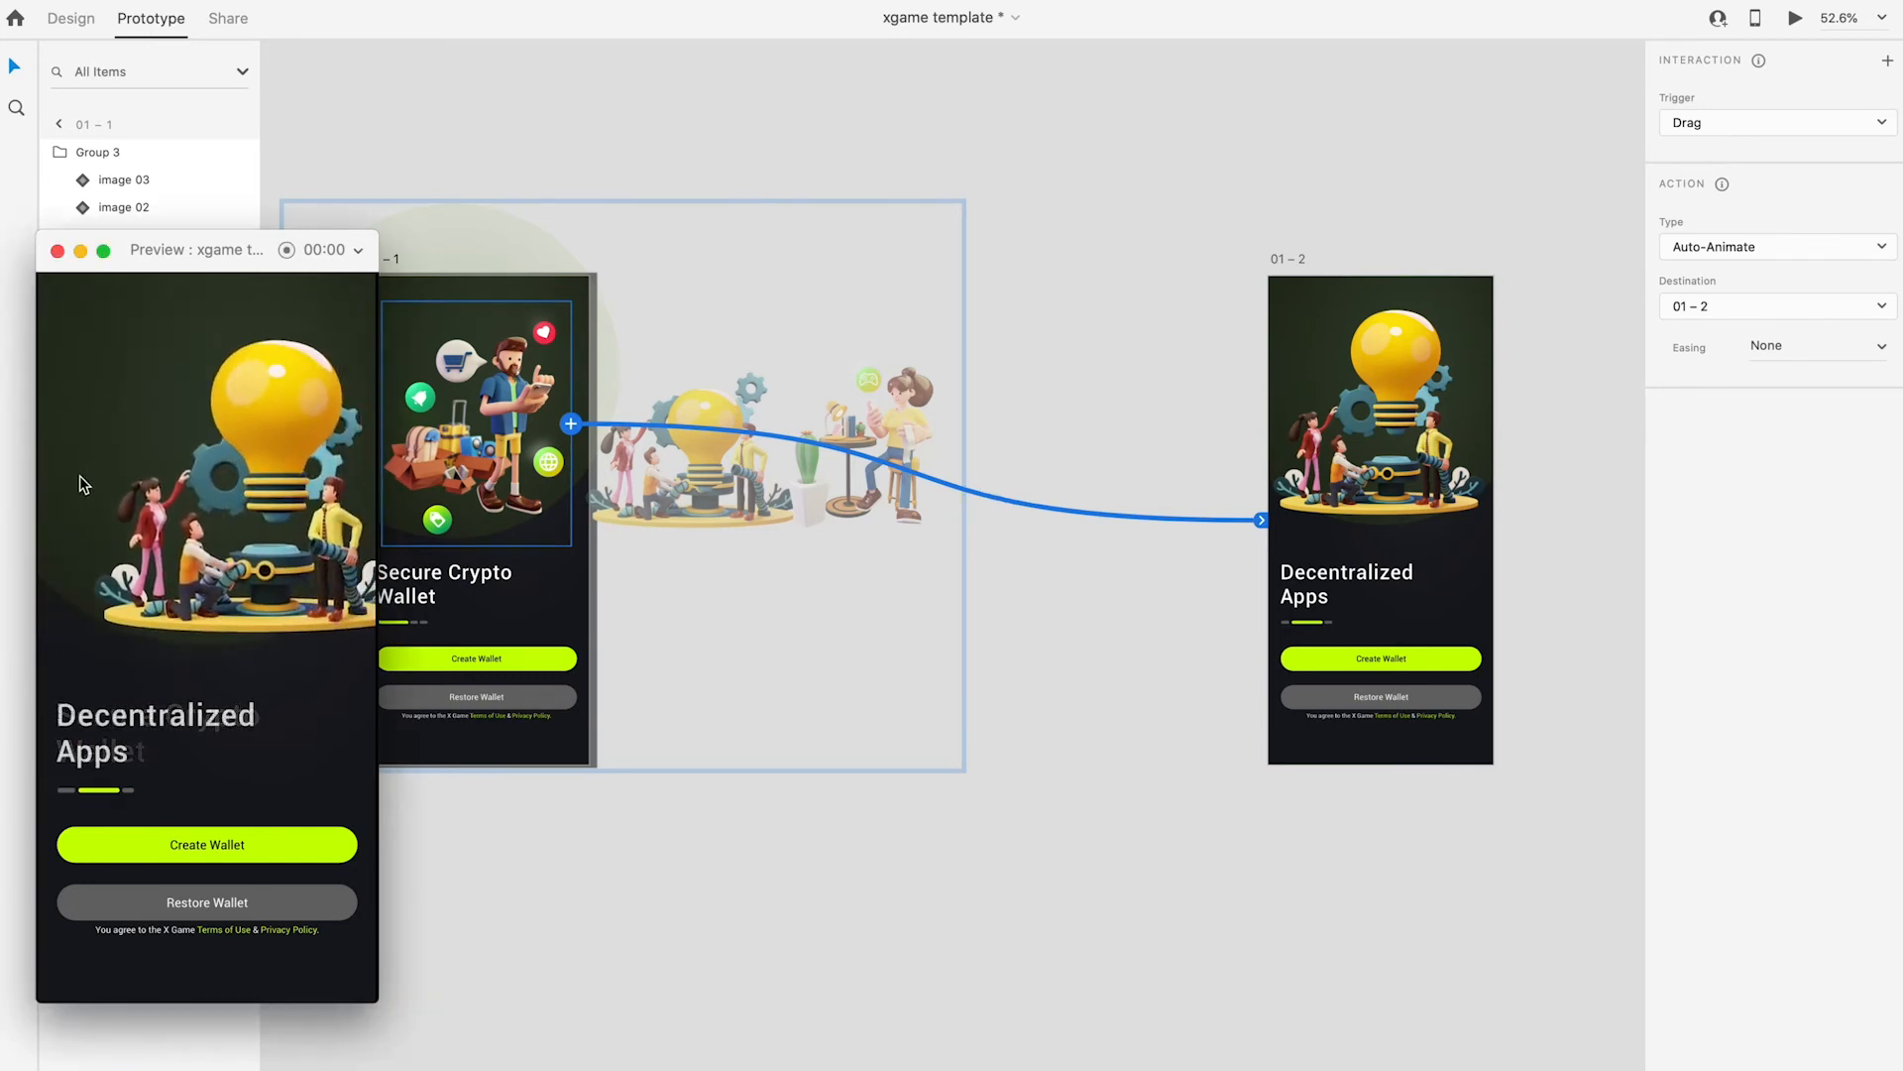
# - Link the light-bulb illustration on artboard 01 – 2 to 01 – 3 with Drag and Auto-Animate, and preview the forward swipe
pyautogui.hscroll(5, 1162, 565)
pyautogui.hscroll(5, 1163, 567)
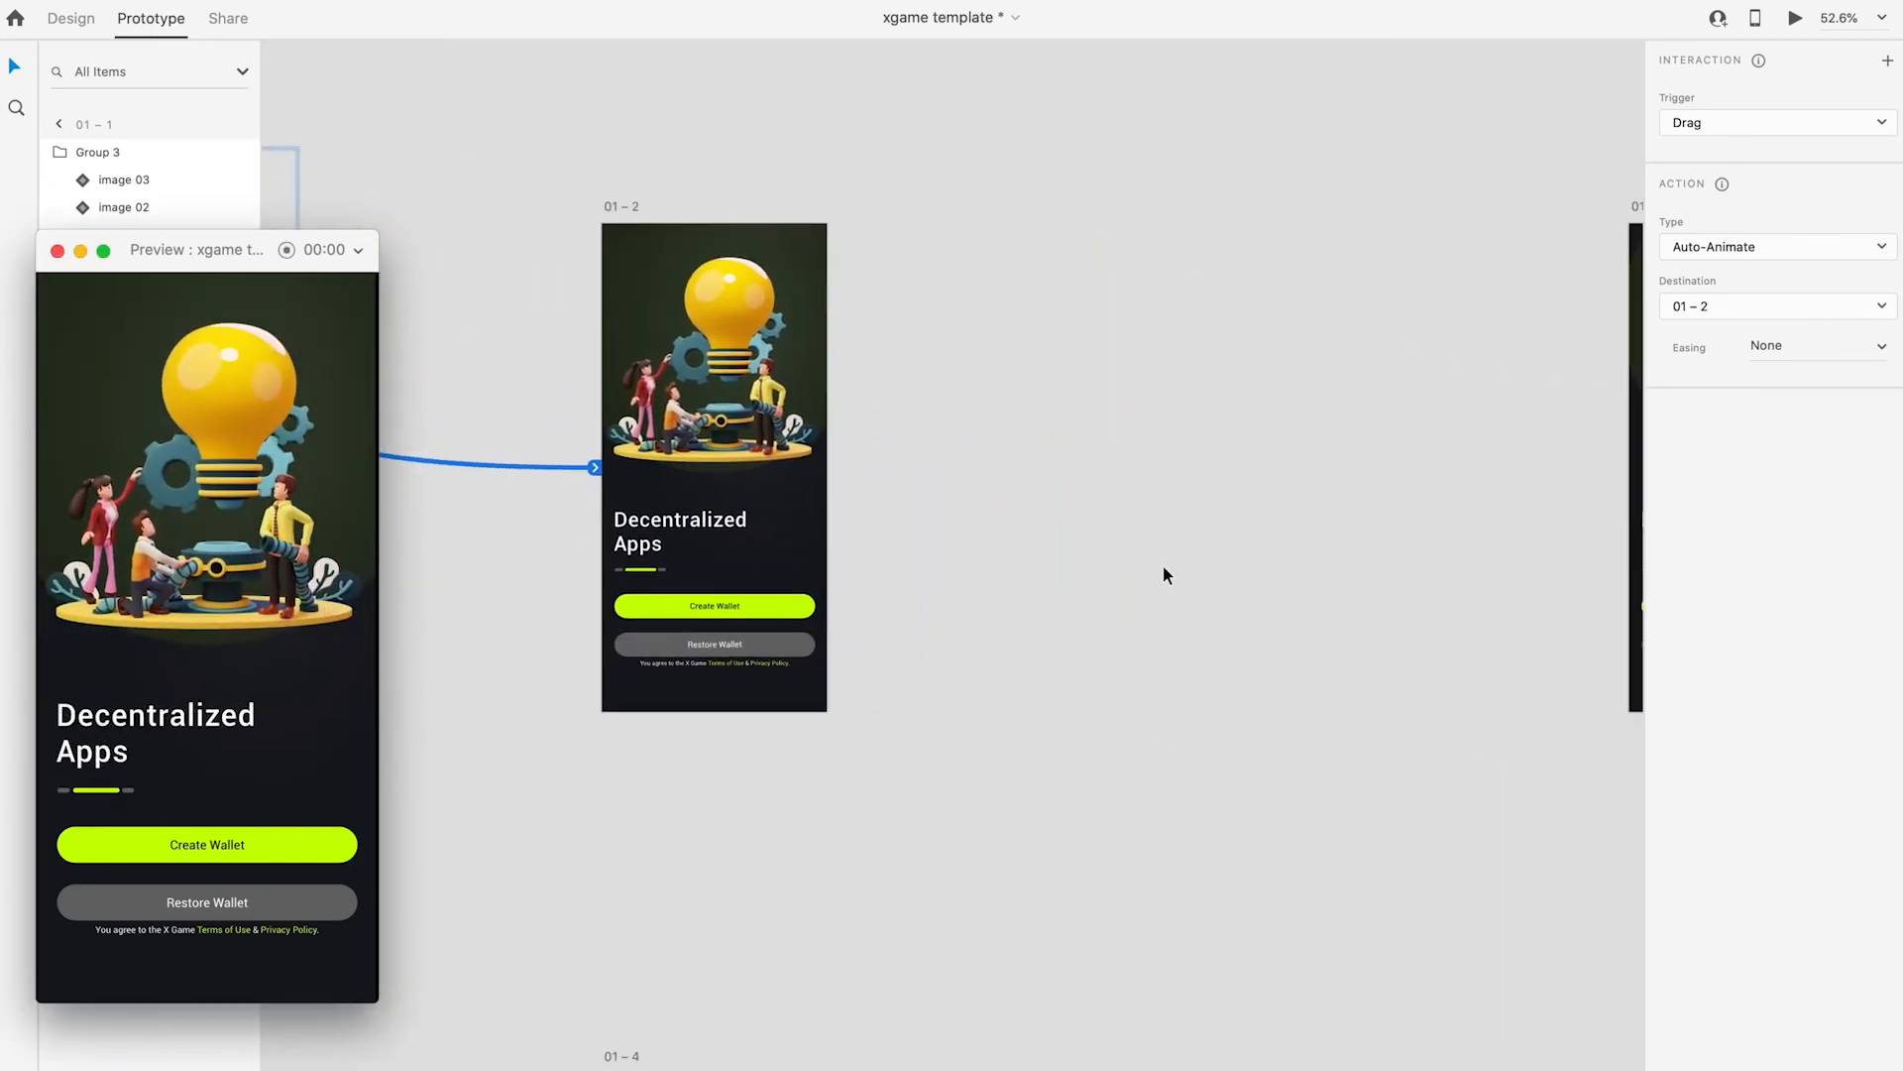
pyautogui.click(682, 297)
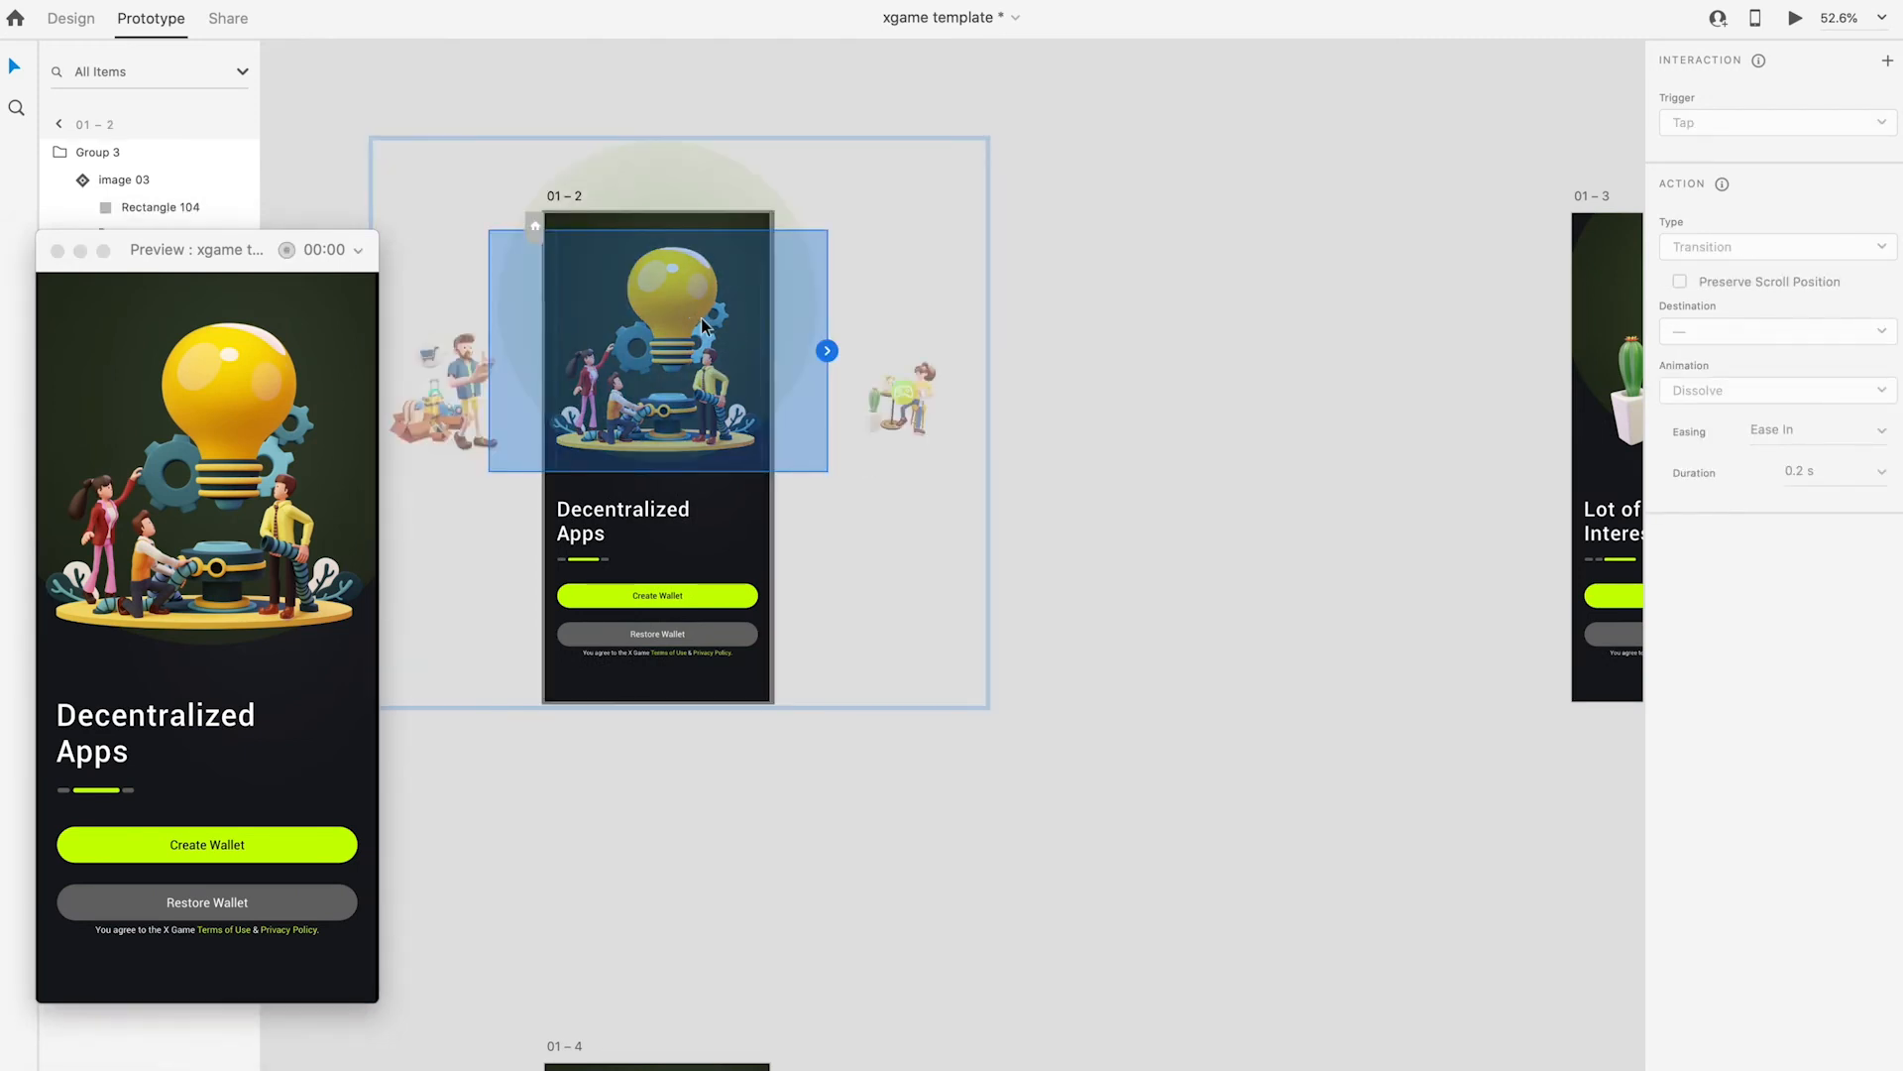
pyautogui.doubleClick(682, 297)
pyautogui.hscroll(4, 920, 381)
pyautogui.moveTo(562, 340); pyautogui.dragTo(1521, 389)
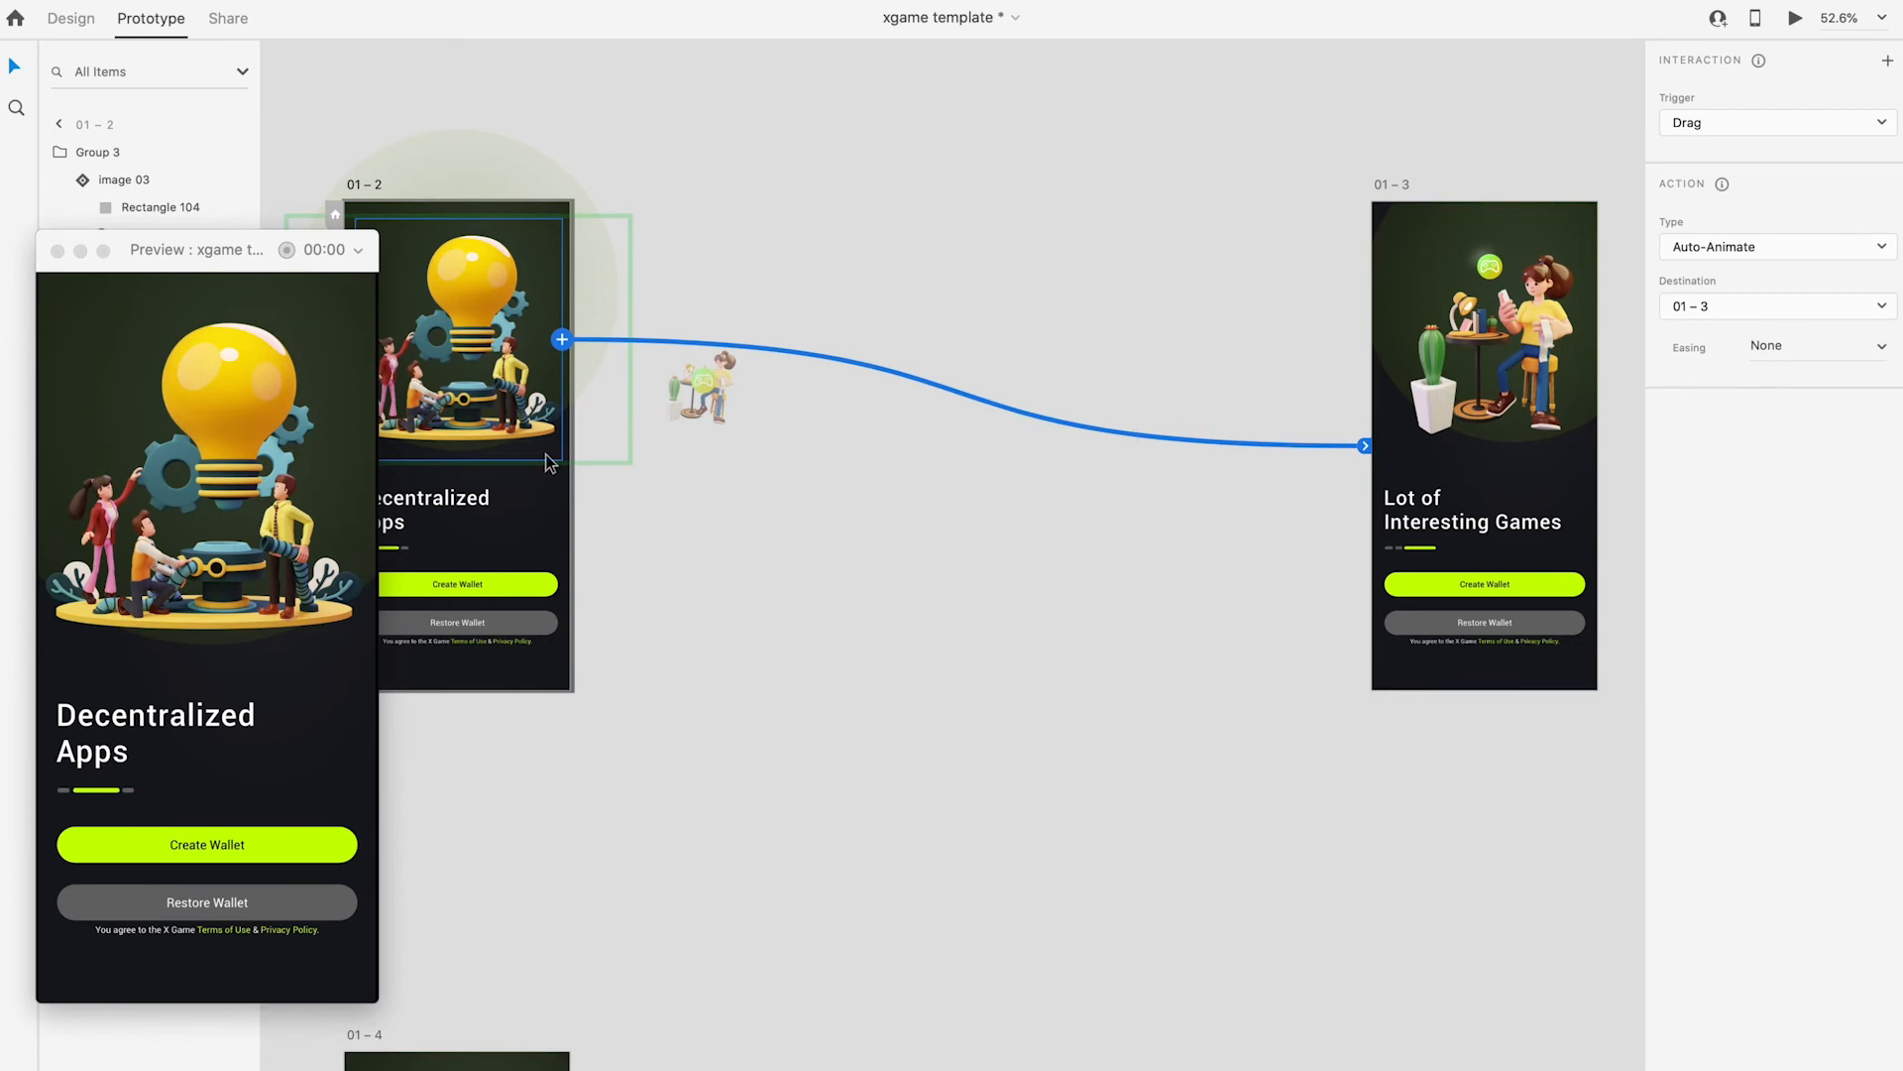
pyautogui.moveTo(333, 493); pyautogui.dragTo(77, 481)
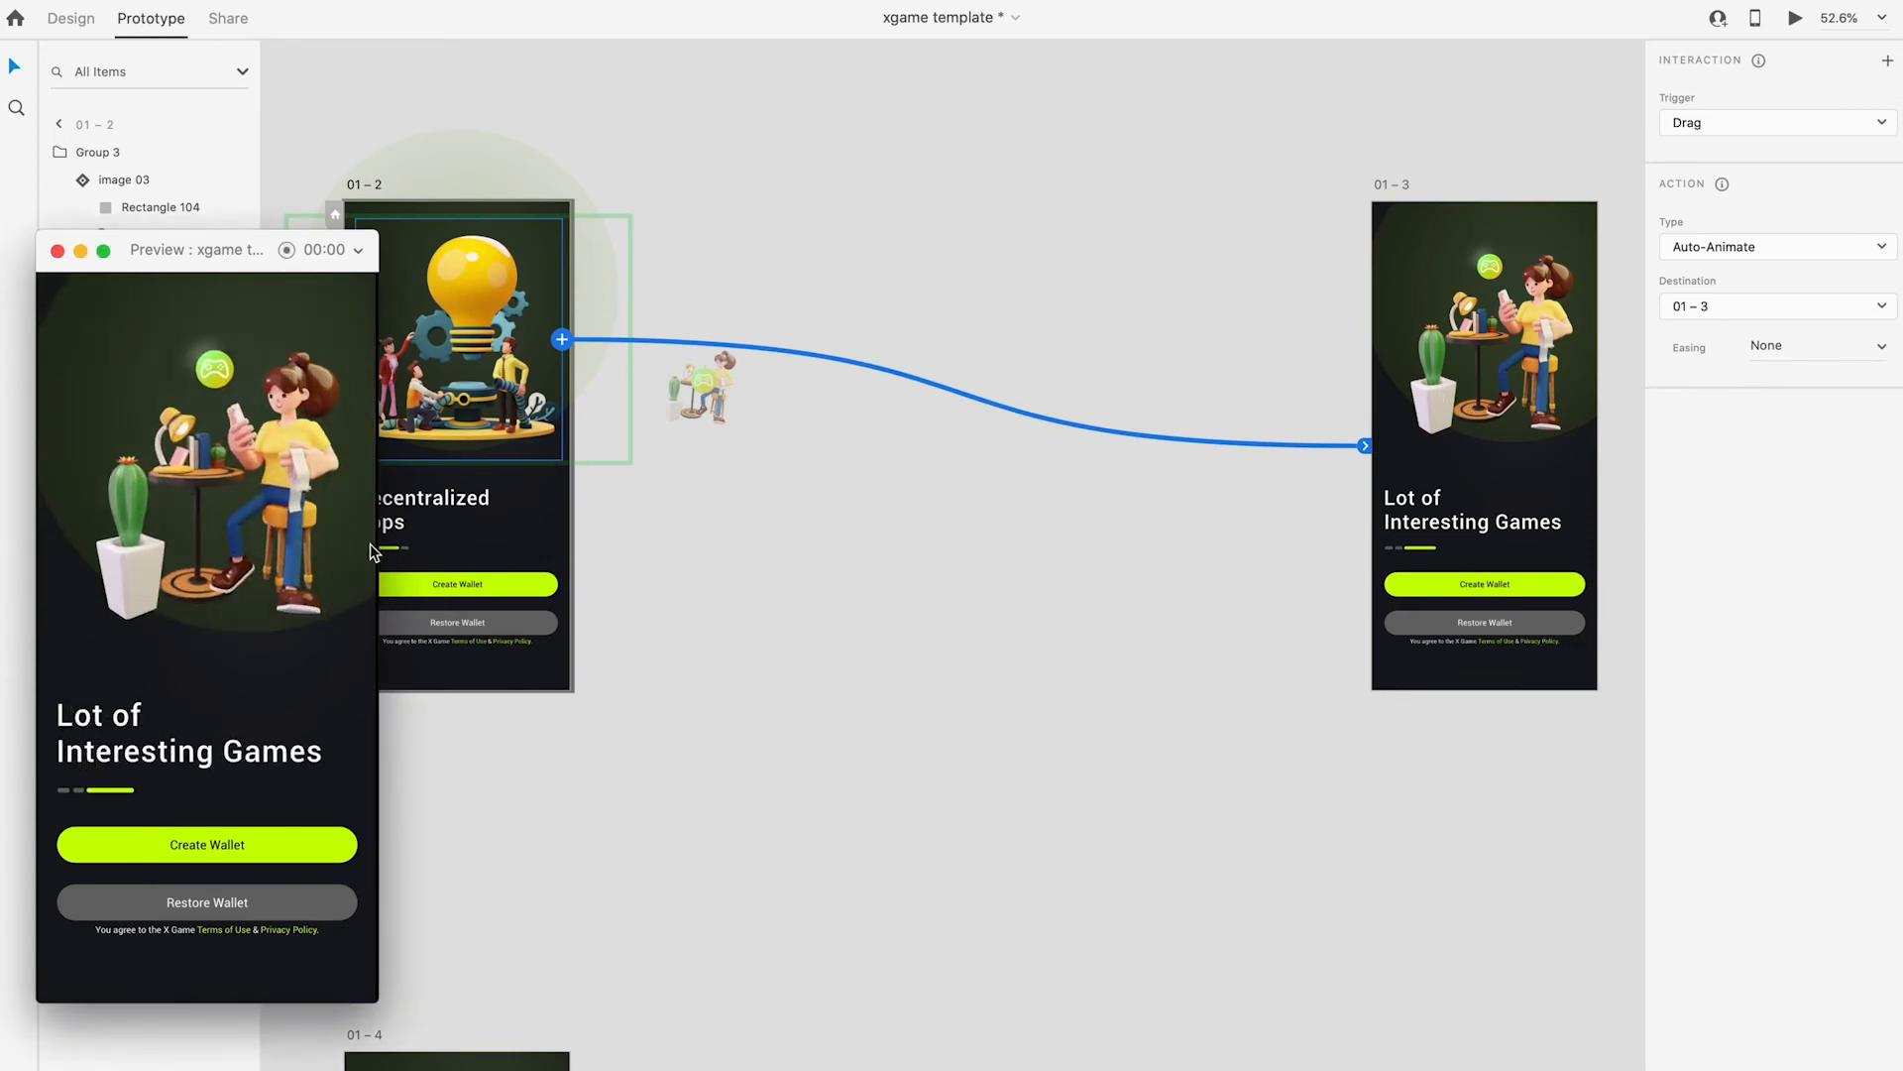
# - Link the illustration on artboard 01 – 3 to 01 – 4 with Drag and Auto-Animate, and preview the backward swipe
pyautogui.scroll(-2, 866, 550)
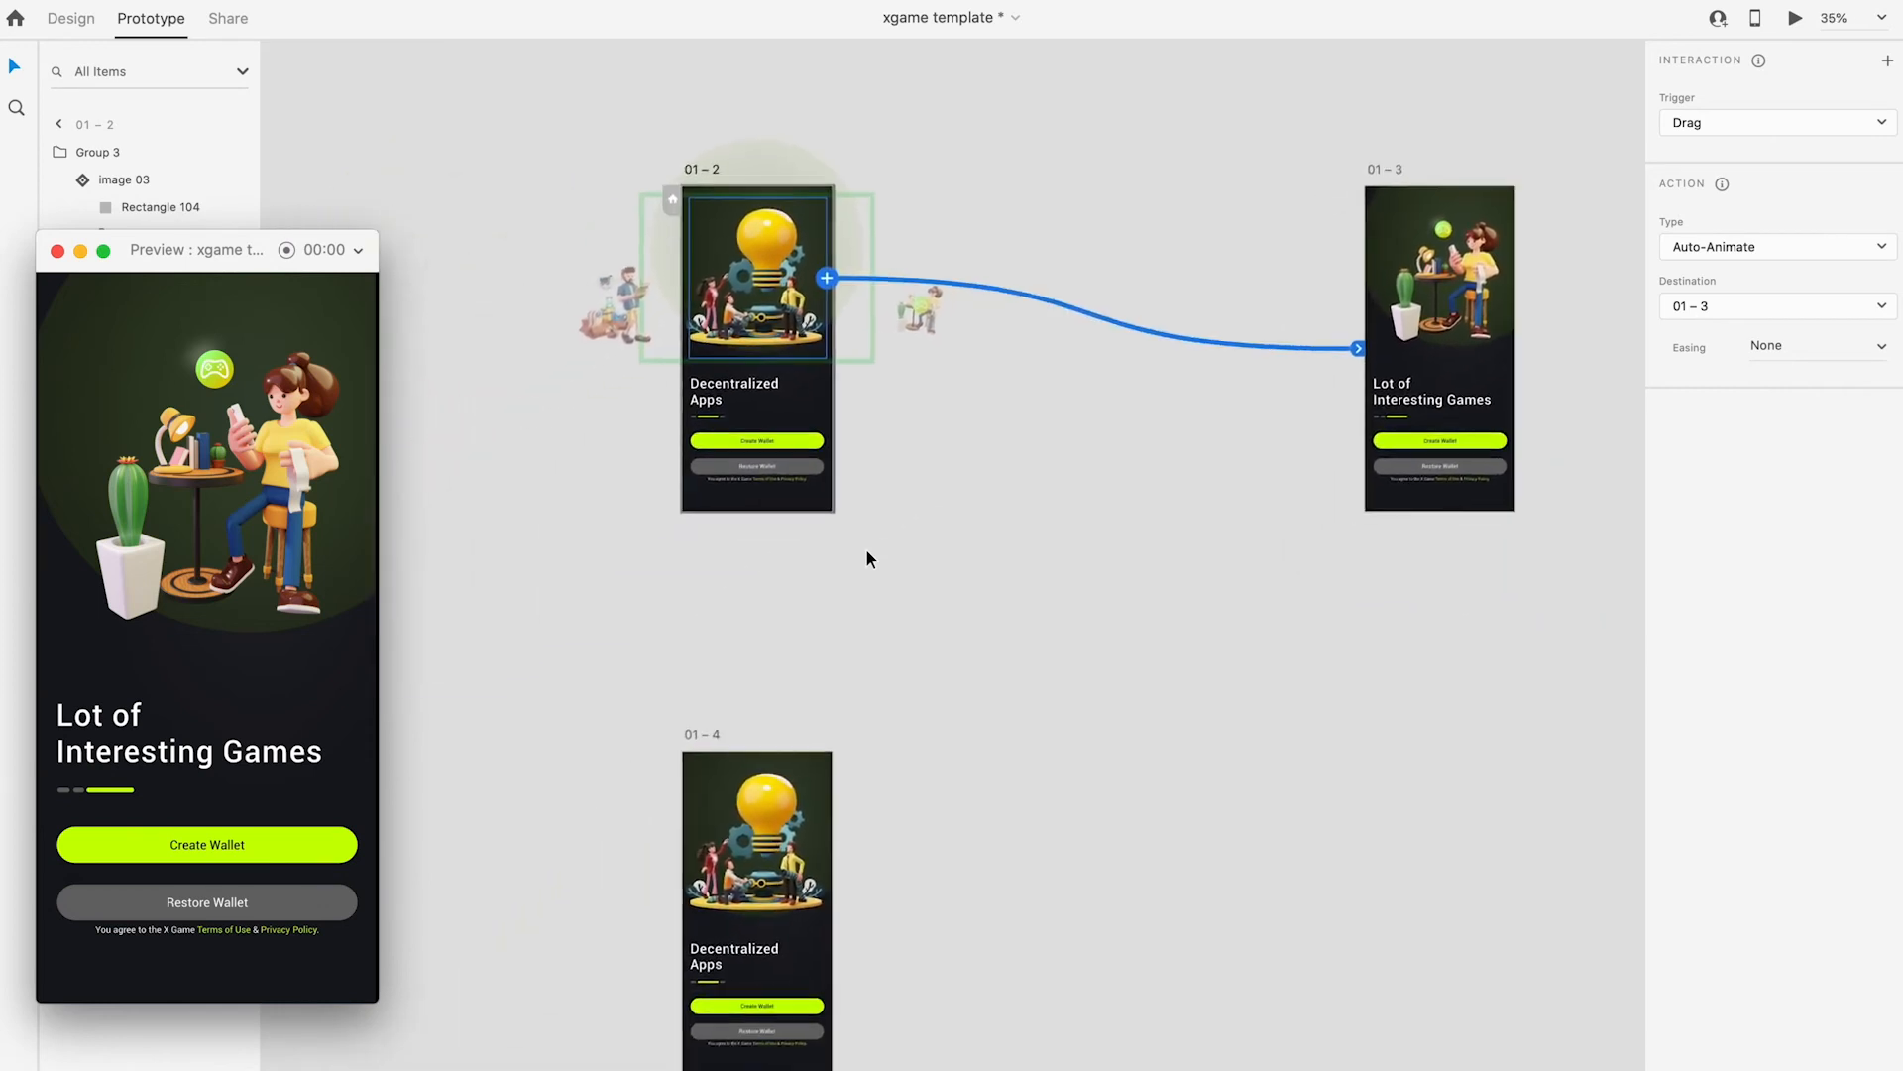
pyautogui.scroll(-1, 867, 550)
pyautogui.click(1435, 270)
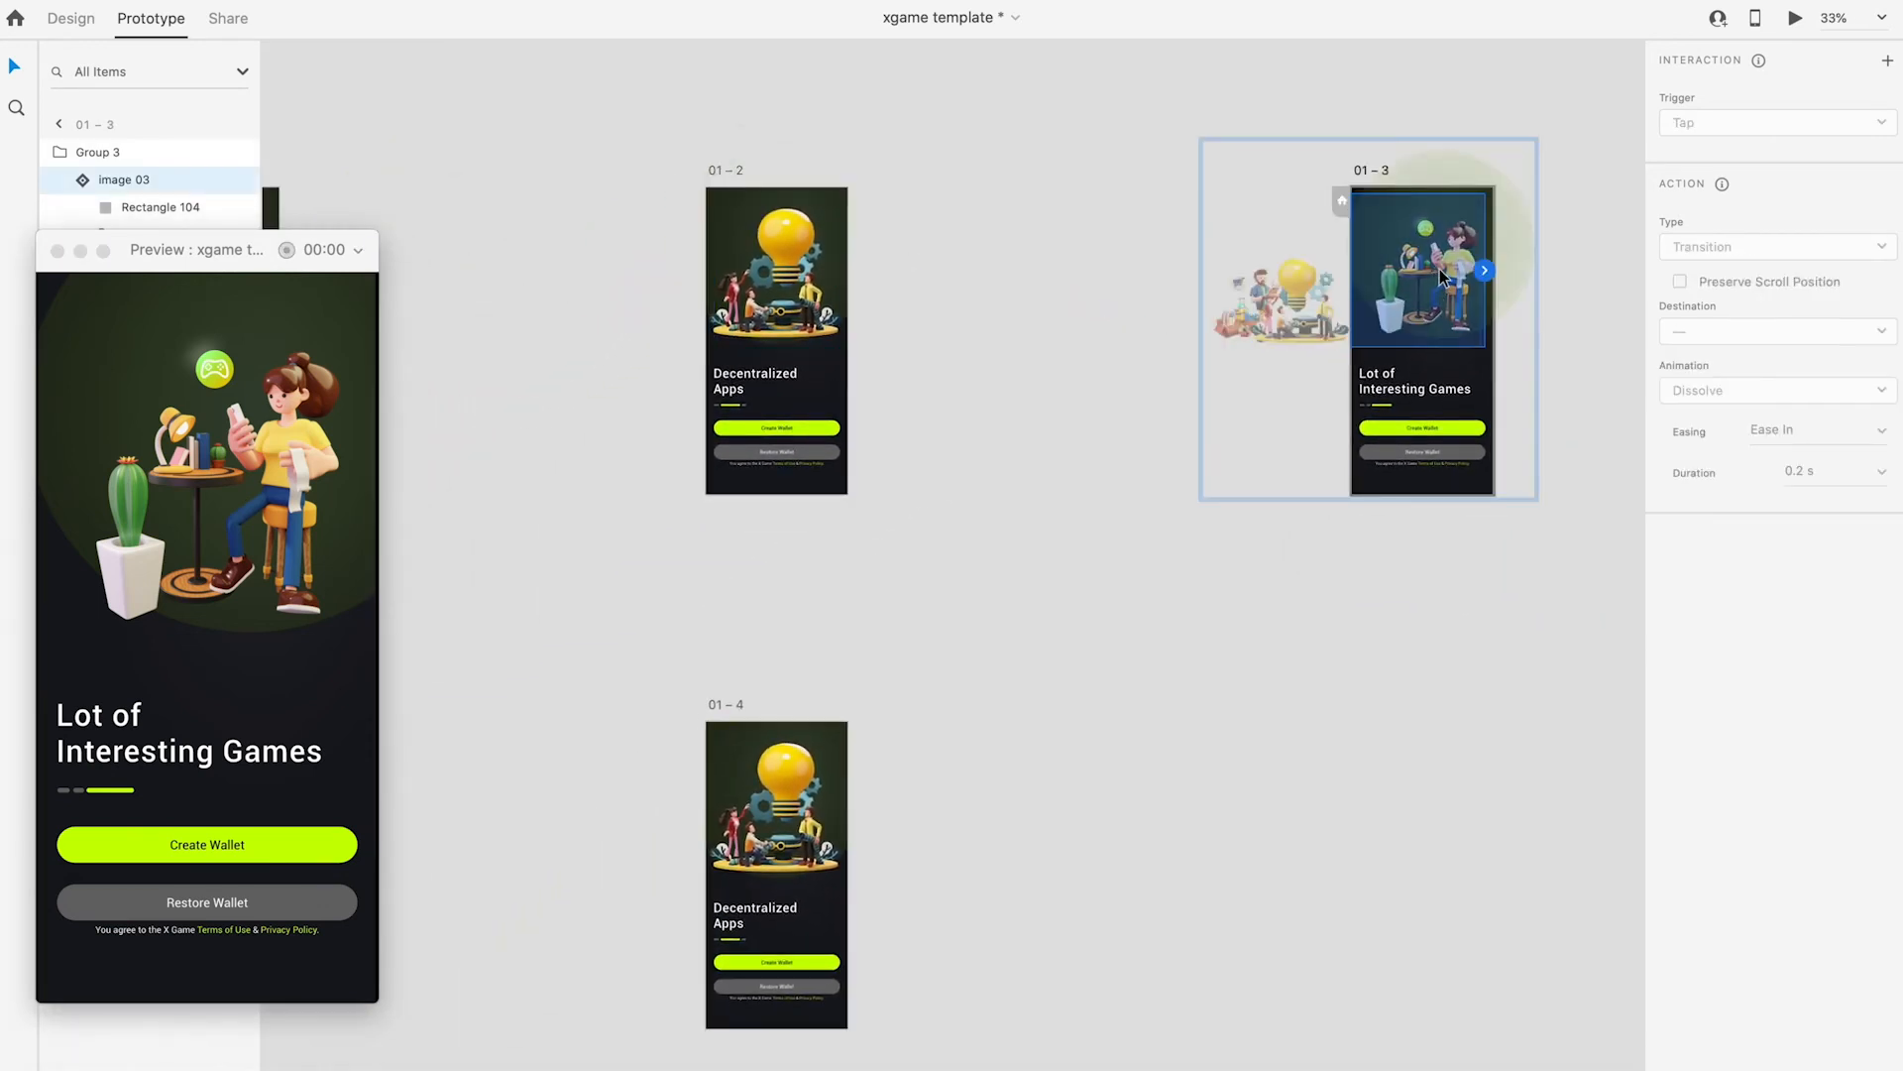
pyautogui.moveTo(1484, 270); pyautogui.dragTo(809, 837)
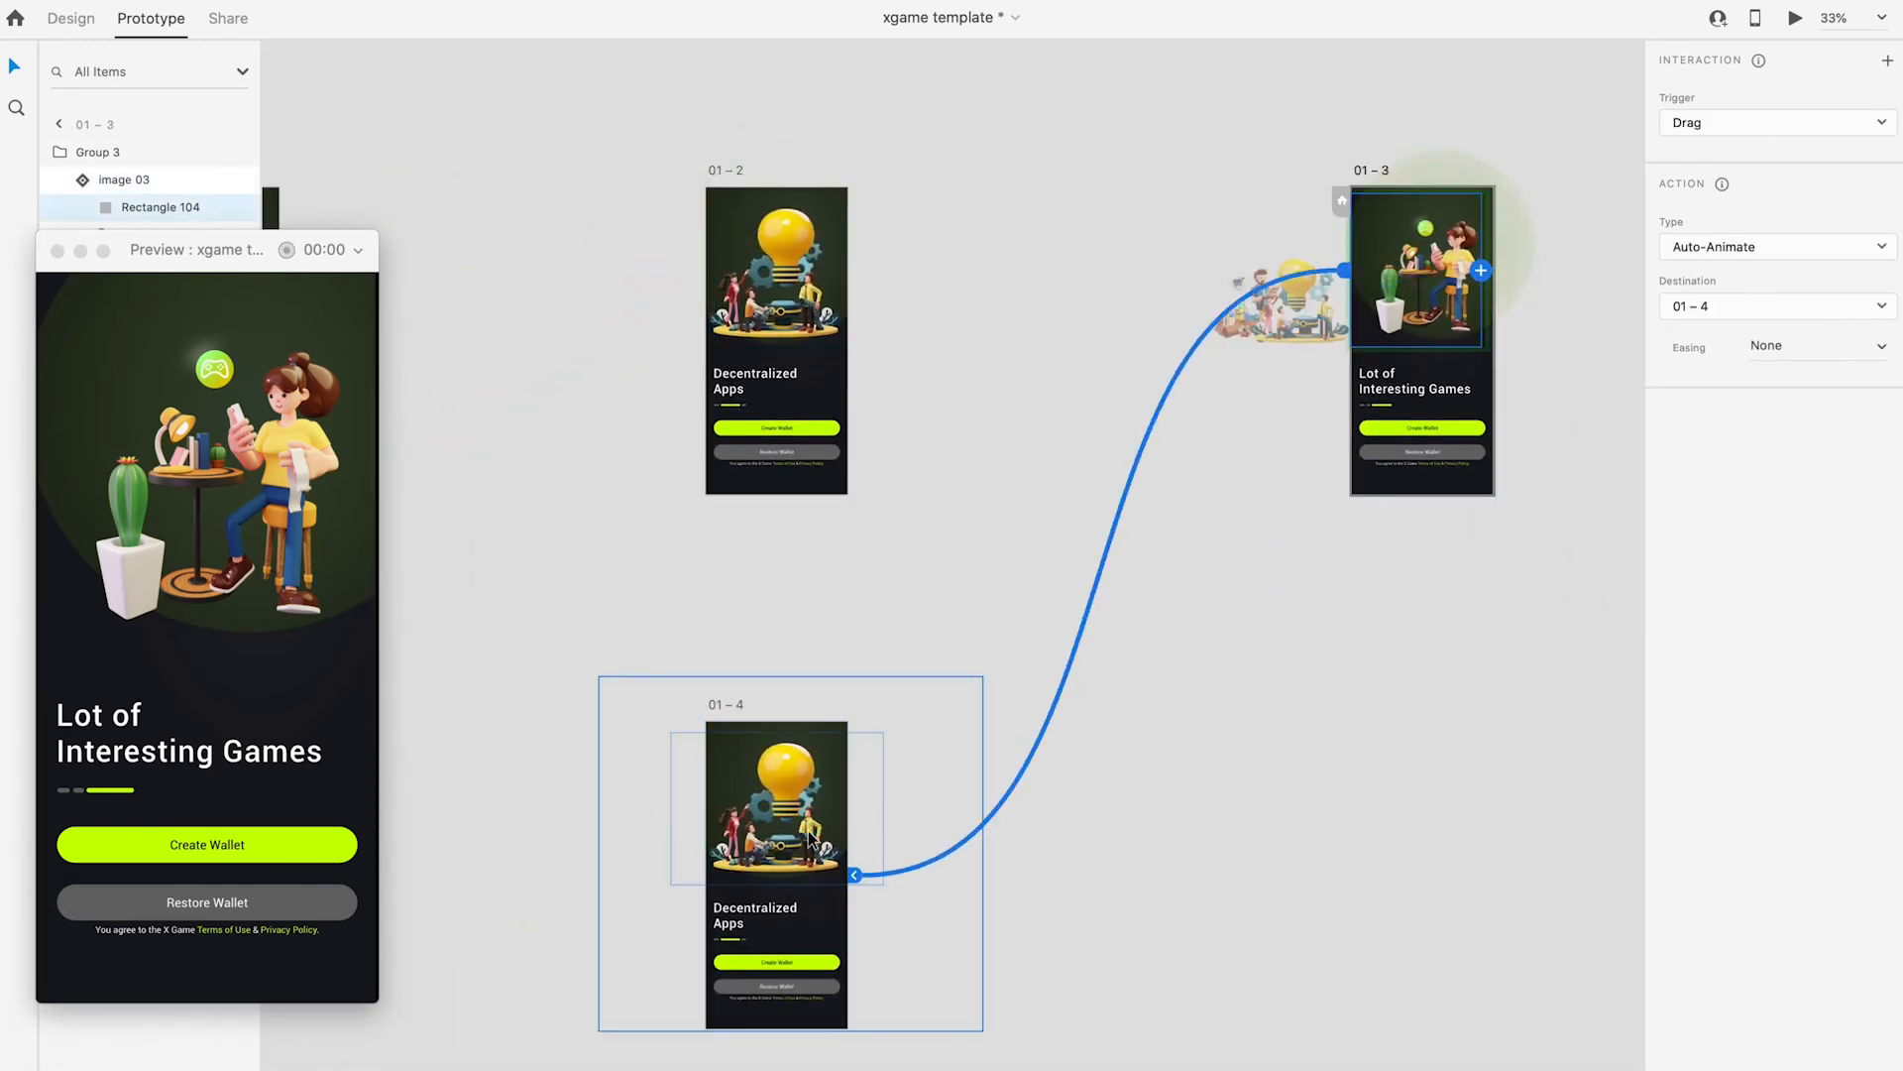
pyautogui.moveTo(117, 519); pyautogui.dragTo(390, 563)
# - Link the light-bulb illustration on artboard 01 – 4 back to 01 – 1 with Drag and Auto-Animate, and preview the return swipe
pyautogui.hscroll(-5, 995, 687)
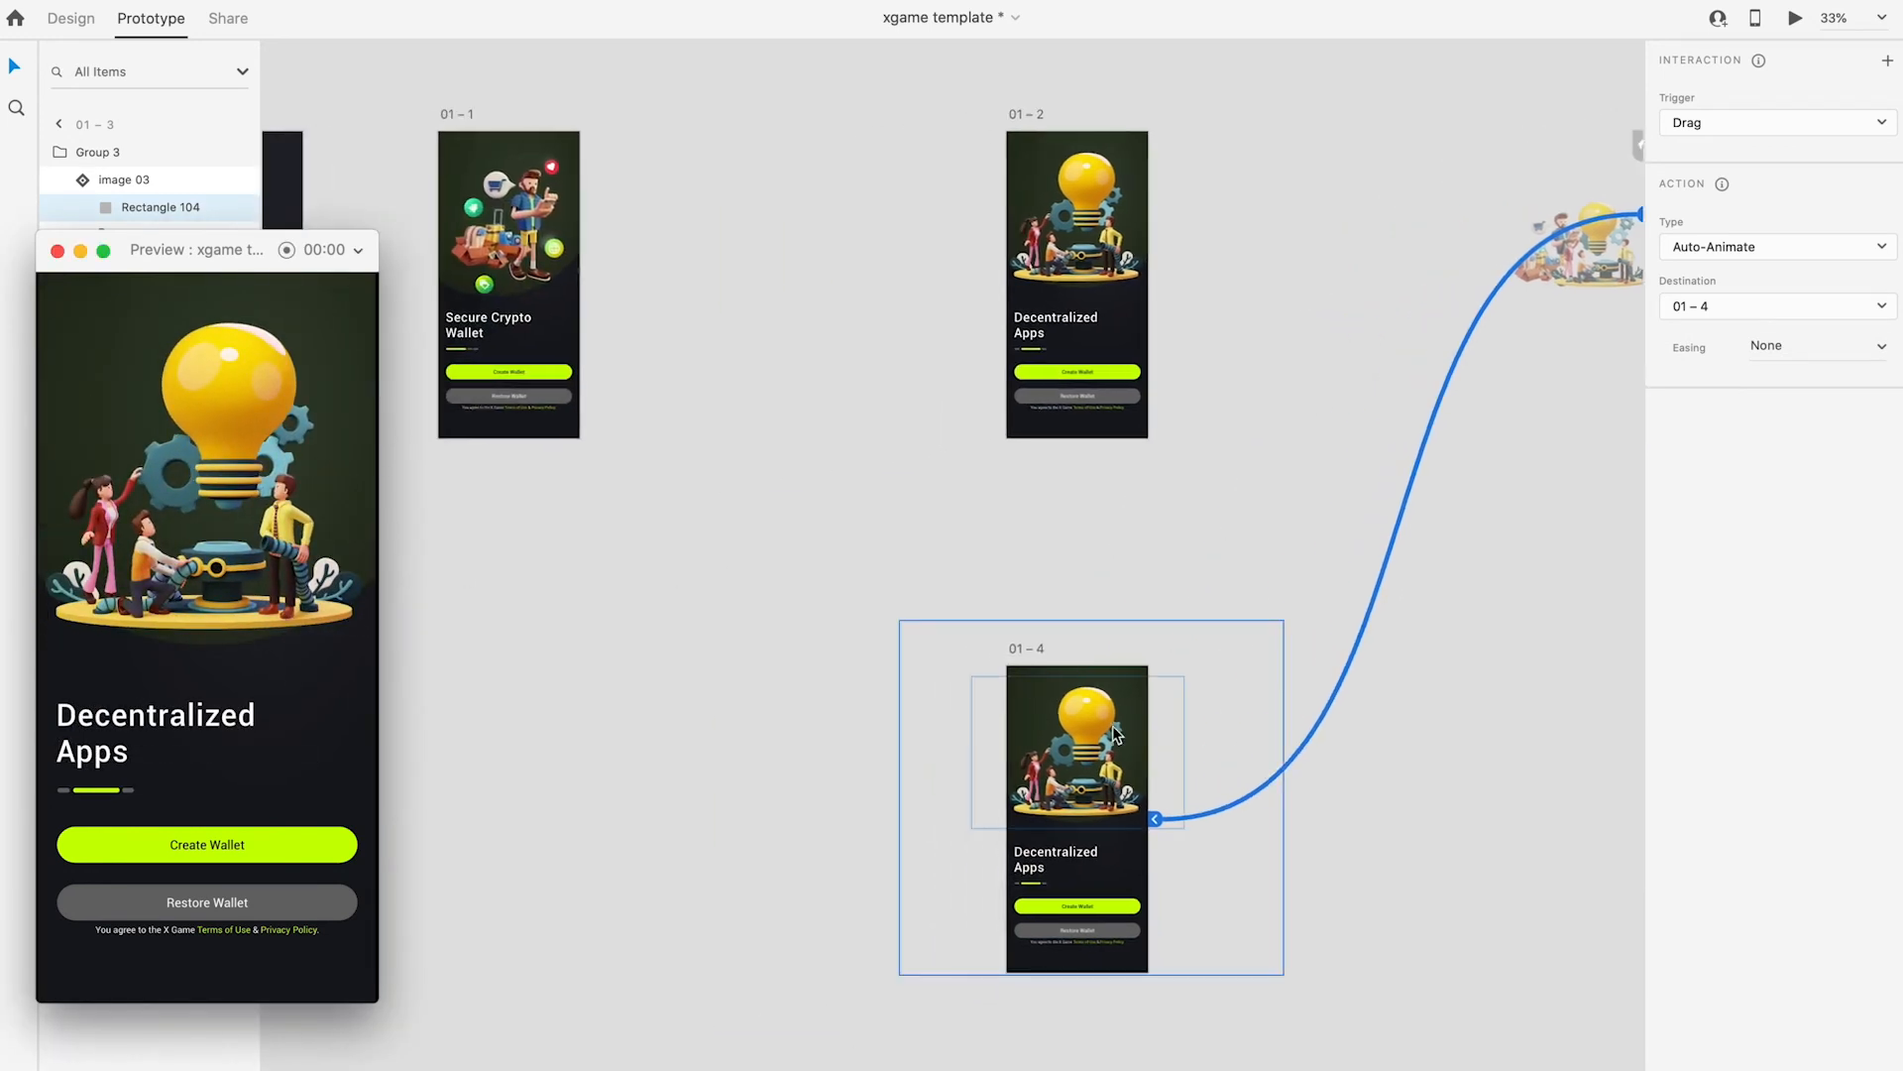
pyautogui.click(1112, 728)
pyautogui.doubleClick(1112, 728)
pyautogui.moveTo(1183, 752); pyautogui.dragTo(515, 329)
pyautogui.moveTo(129, 509); pyautogui.dragTo(363, 537)
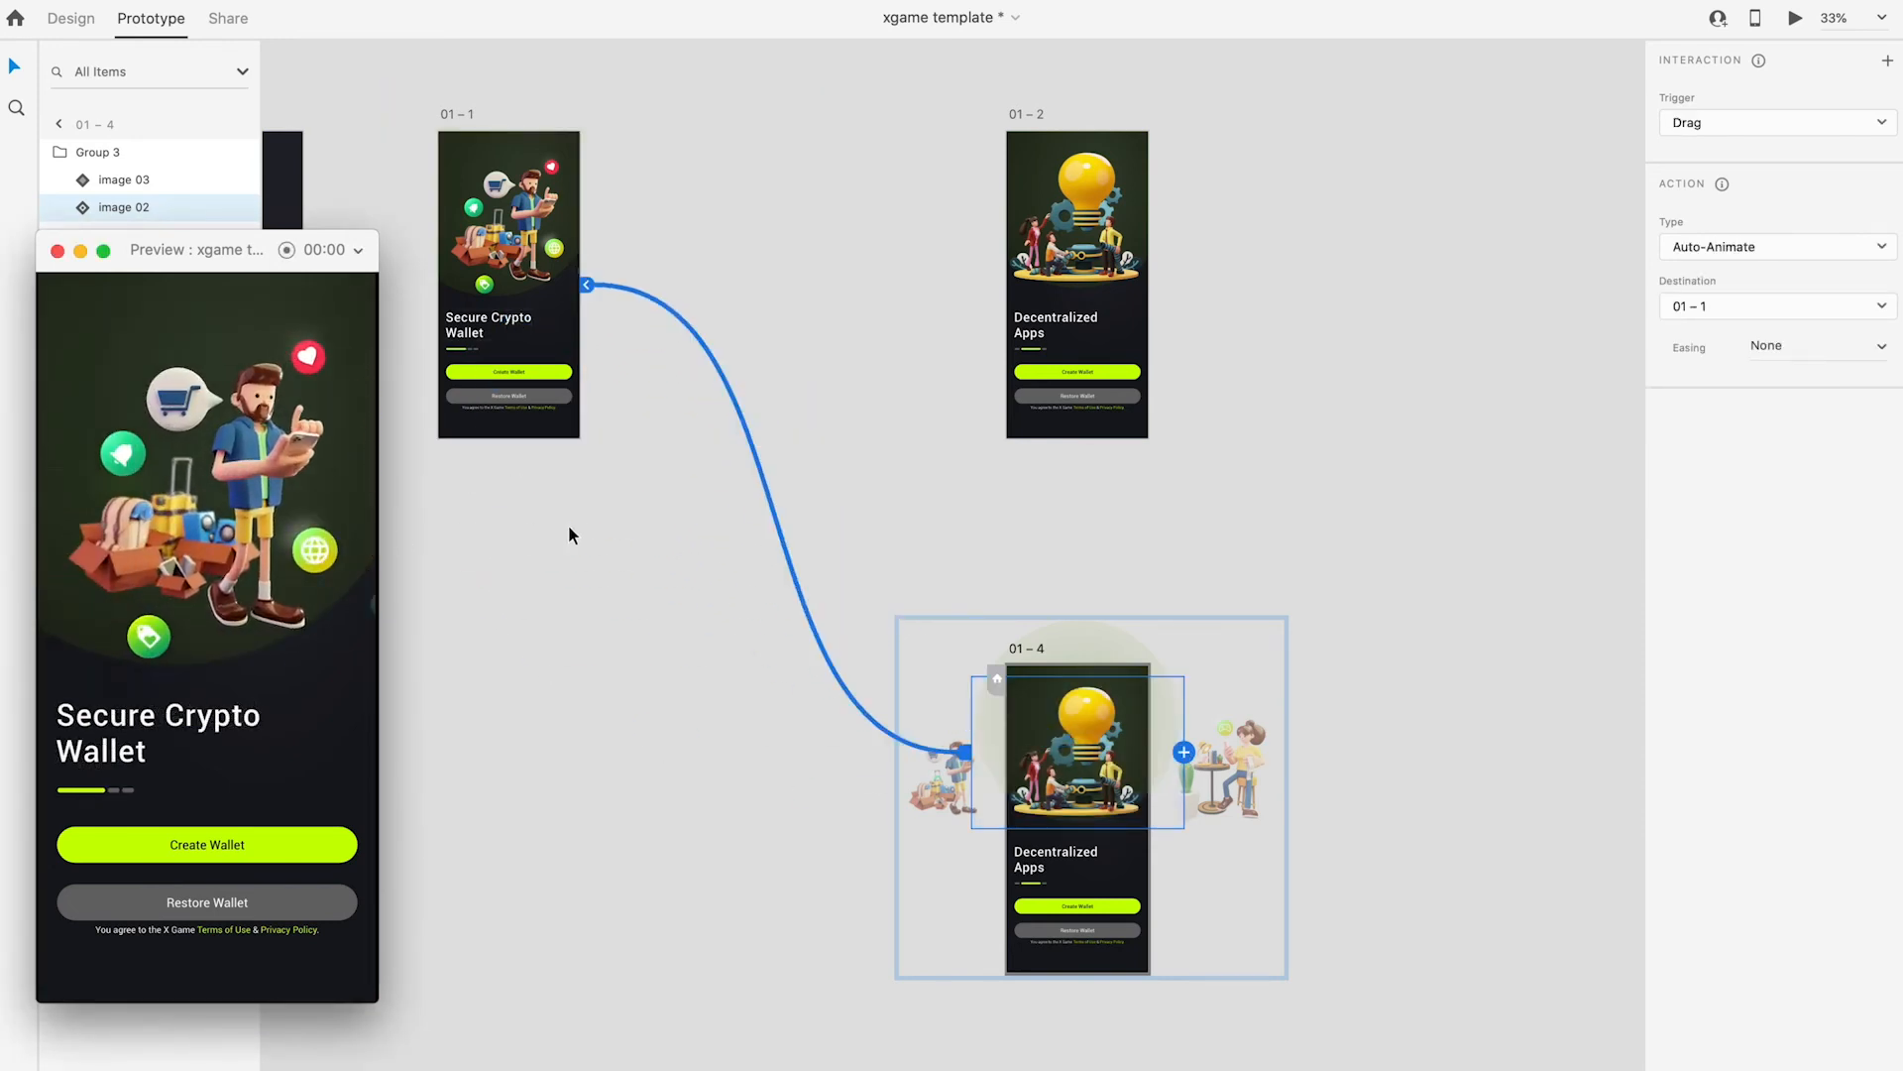
# - Select splash artboard 01 and test the carousel in the preview by swiping forward through the onboarding screens and back
pyautogui.hscroll(-5, 569, 527)
pyautogui.click(474, 127)
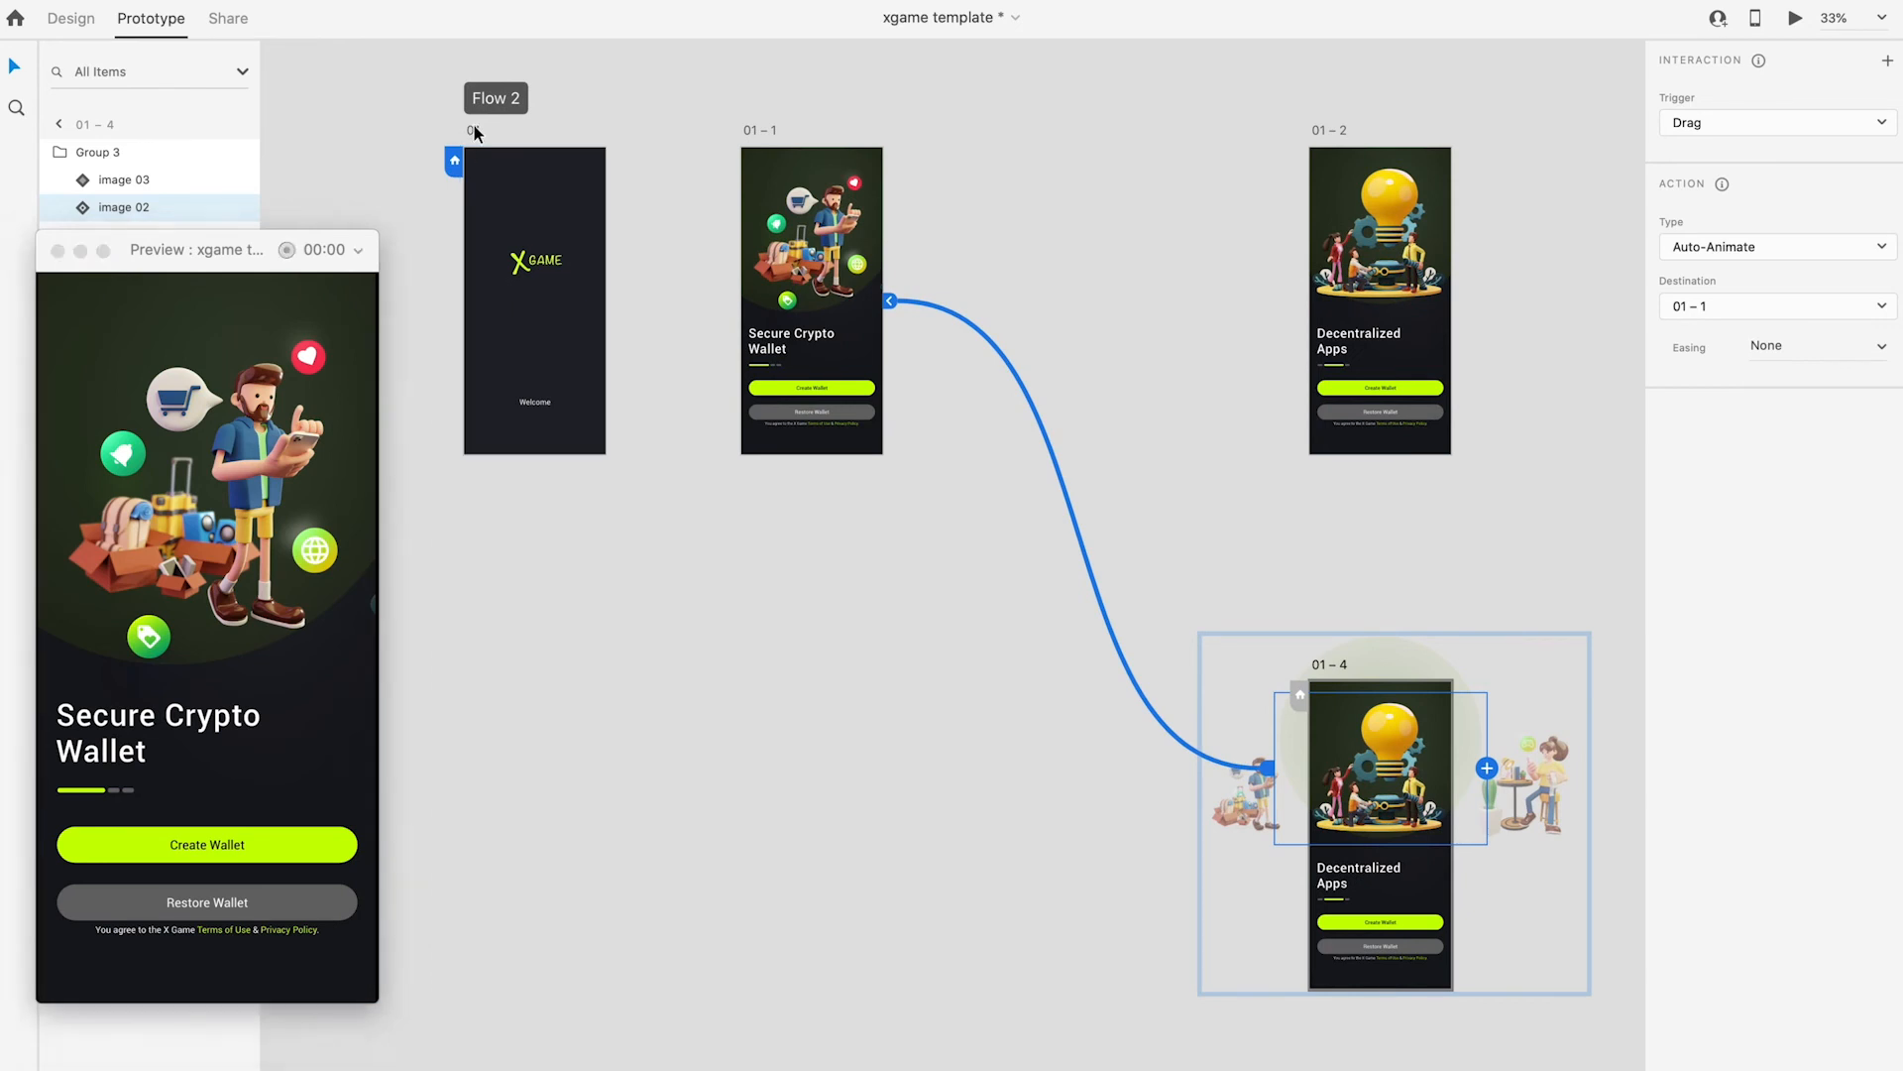
pyautogui.click(476, 132)
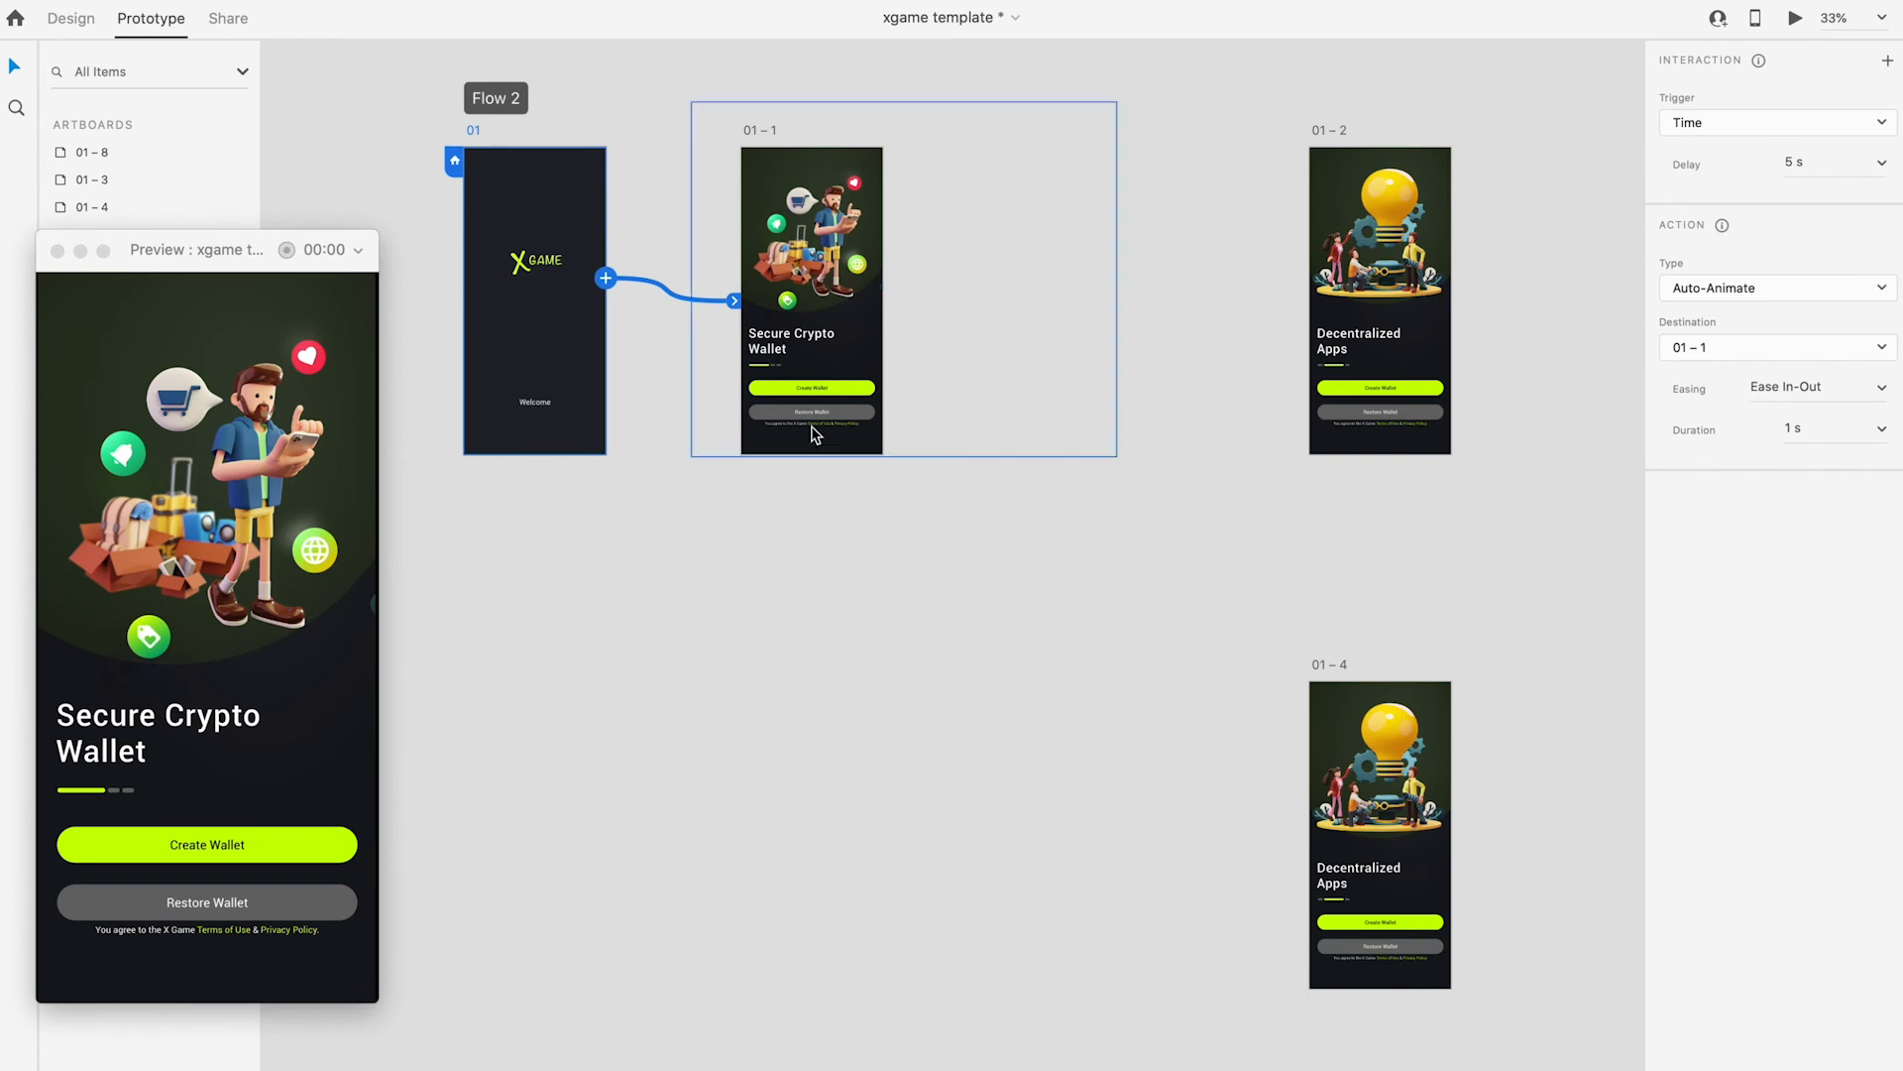
pyautogui.moveTo(337, 477); pyautogui.dragTo(166, 481)
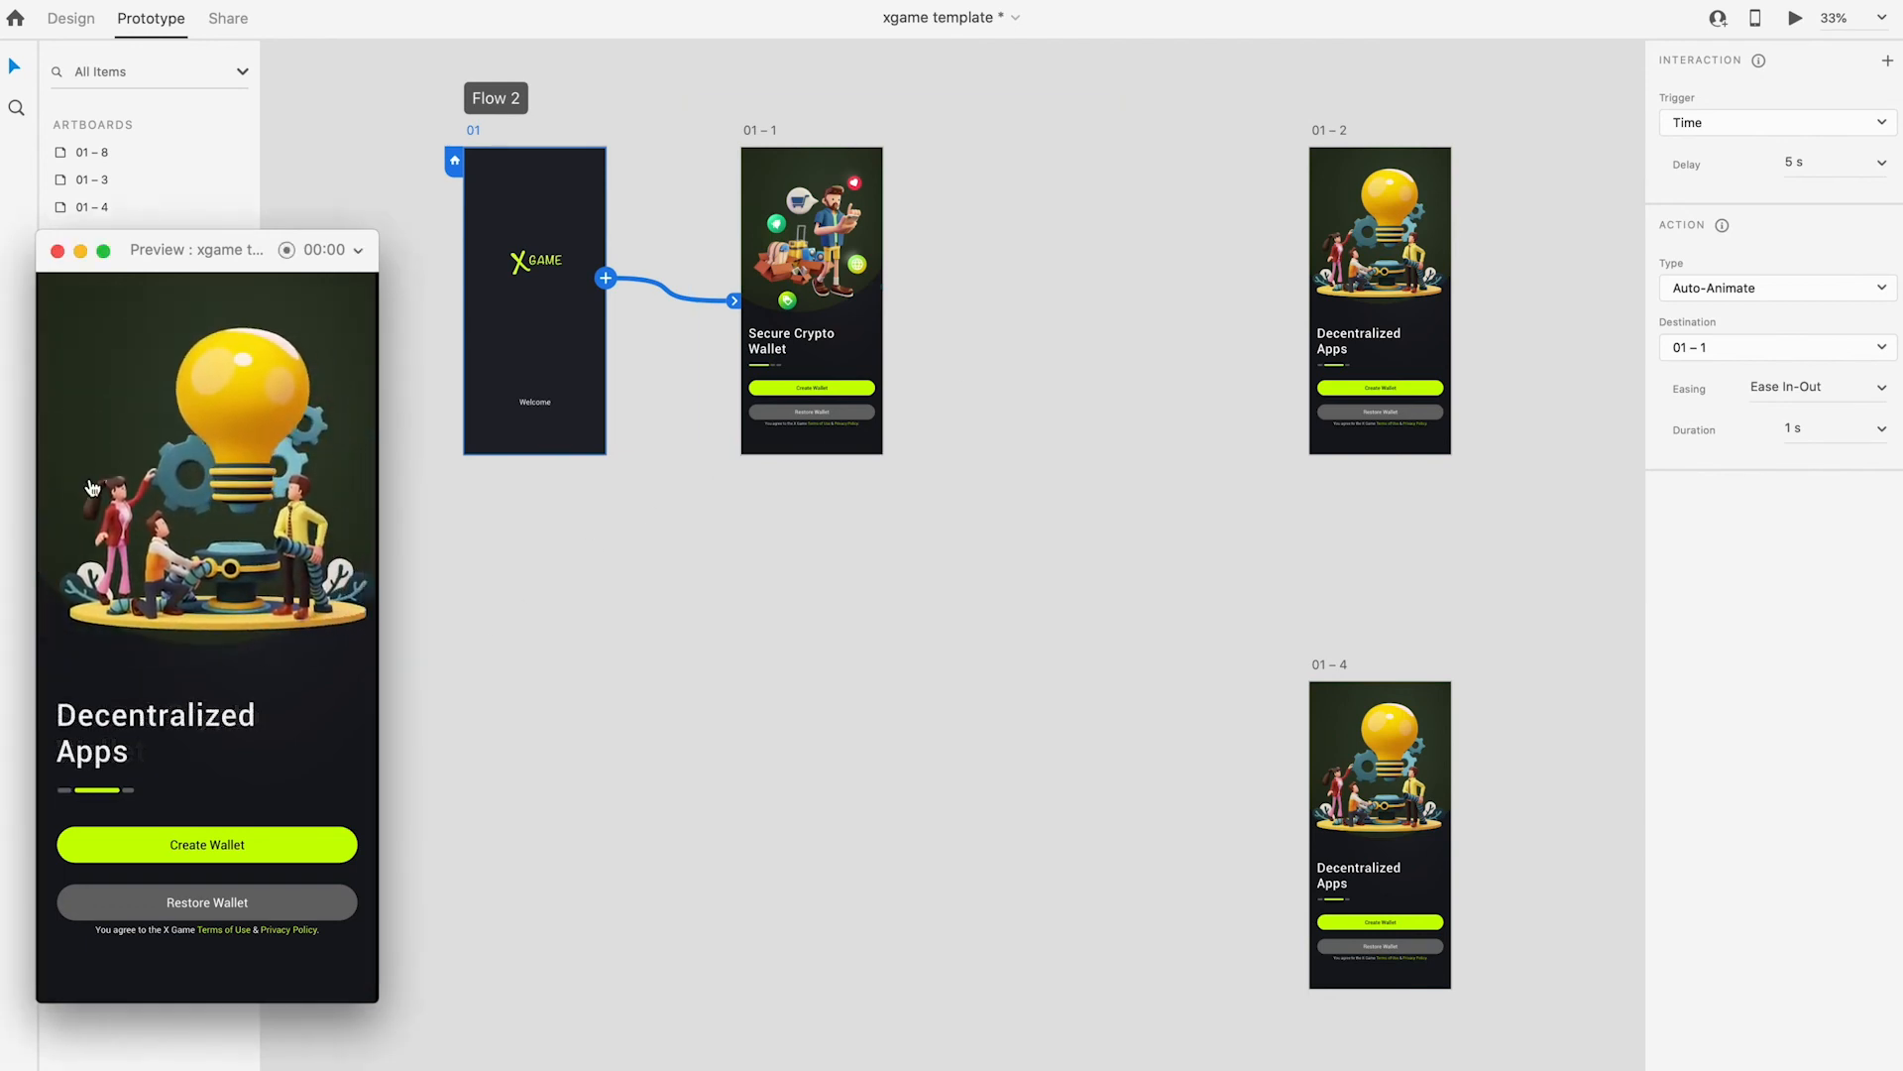
pyautogui.moveTo(342, 482); pyautogui.dragTo(348, 545)
pyautogui.moveTo(64, 518); pyautogui.dragTo(383, 620)
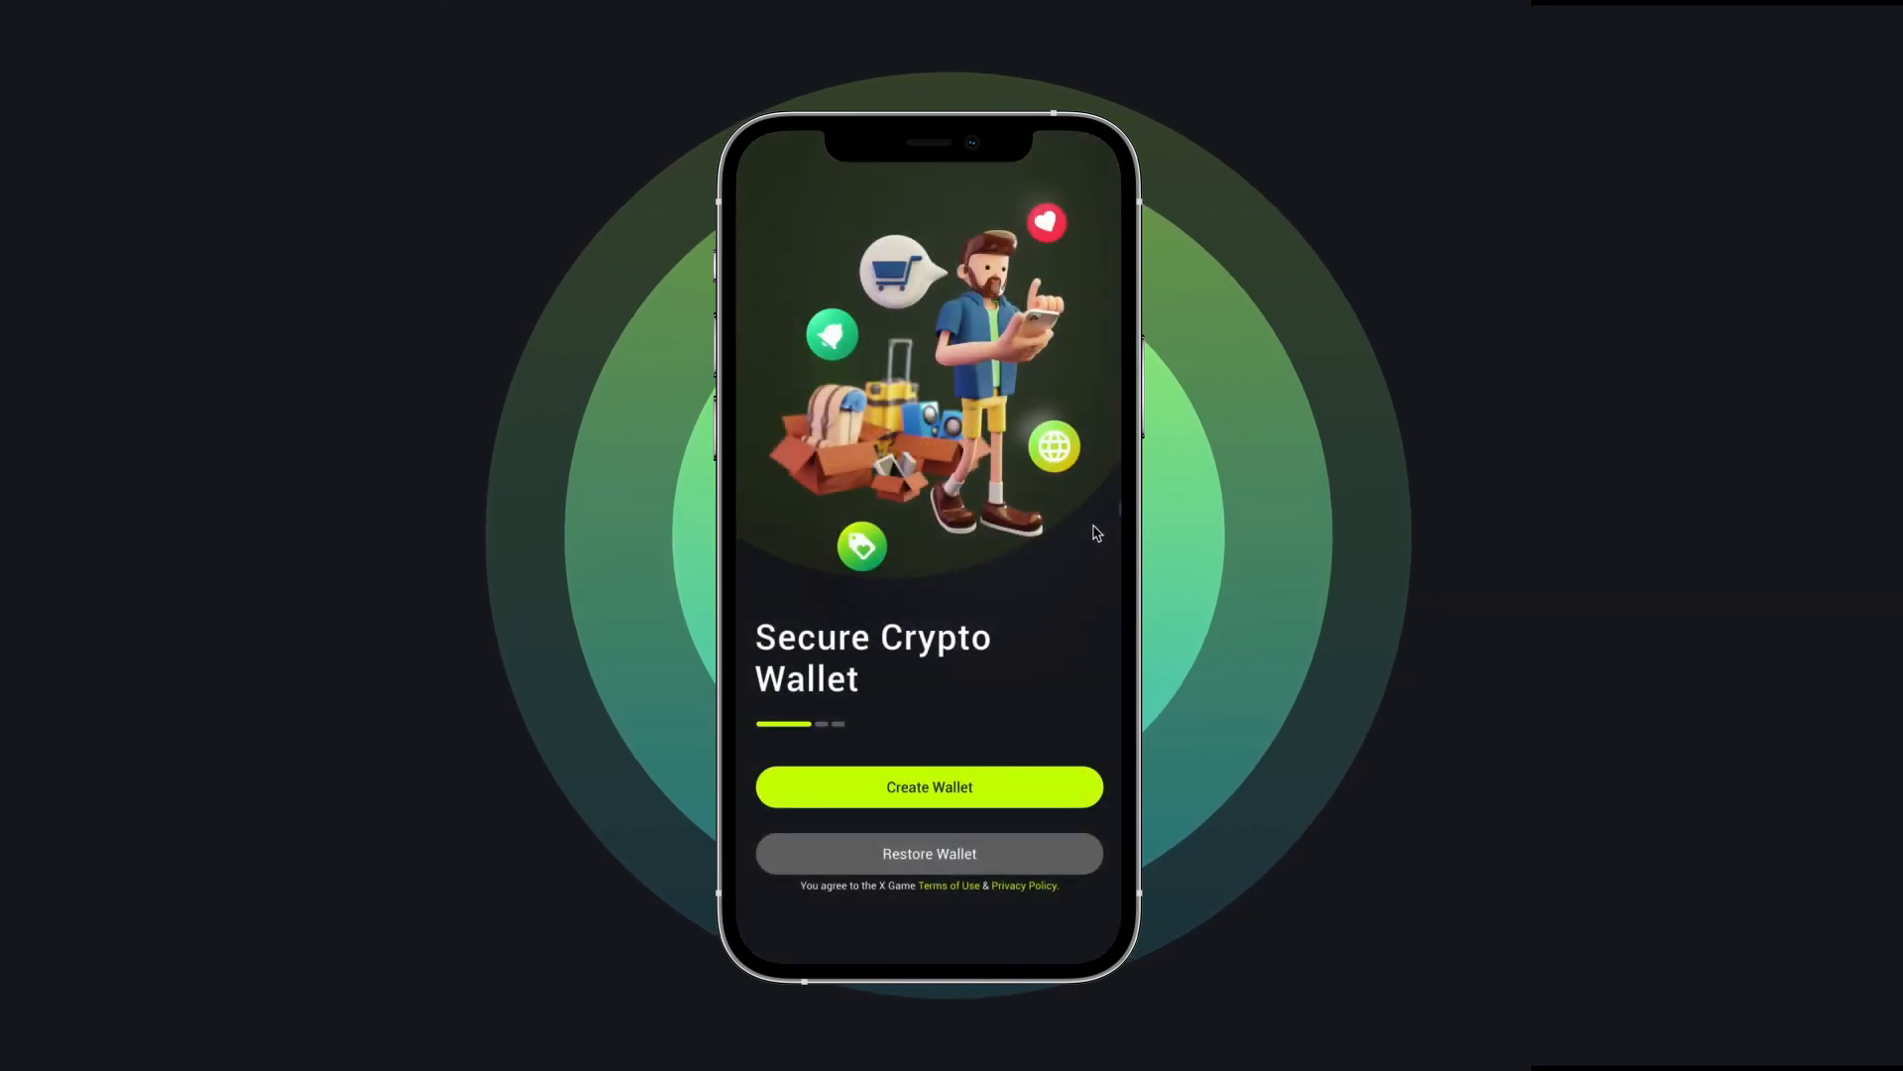
# - Swipe the phone-framed prototype forward from Secure Crypto Wallet to Lot of Interesting Games, and back to Decentralized Apps
pyautogui.moveTo(1079, 375); pyautogui.dragTo(860, 440)
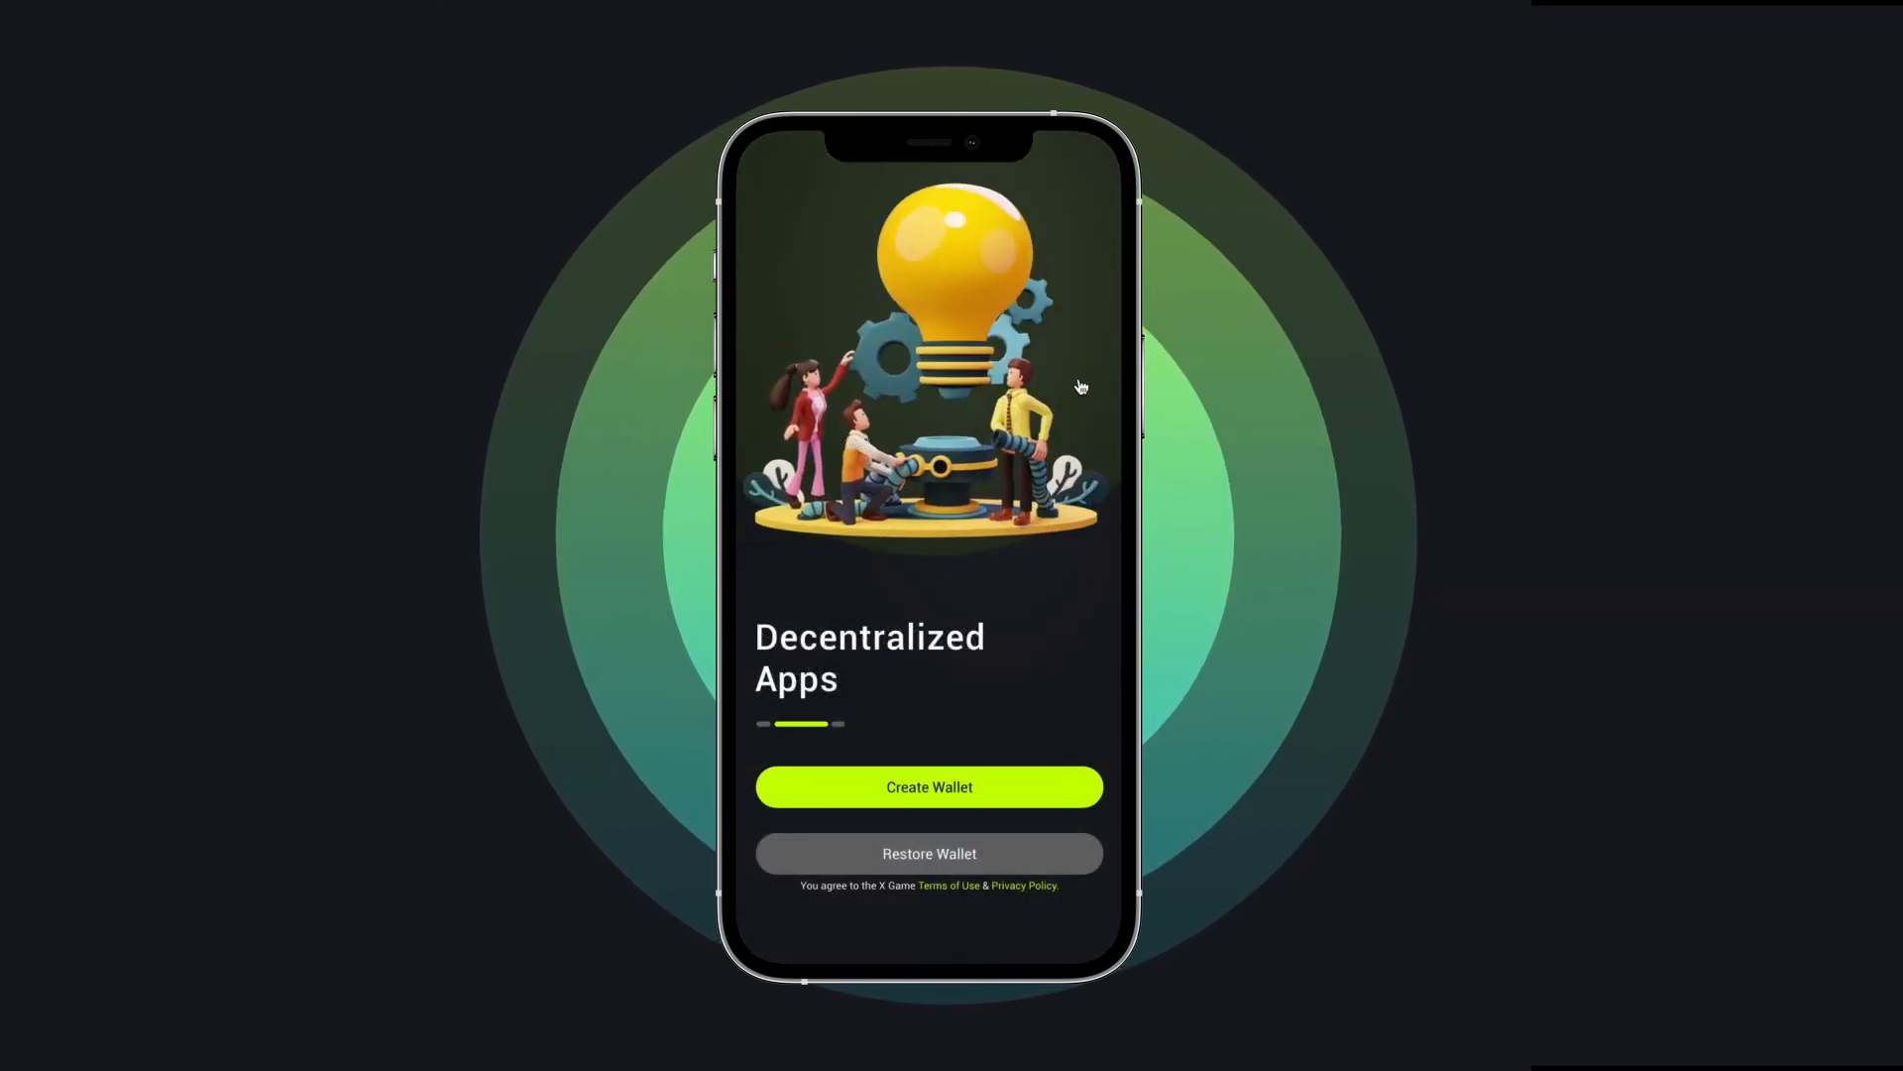
pyautogui.moveTo(1096, 357); pyautogui.dragTo(892, 402)
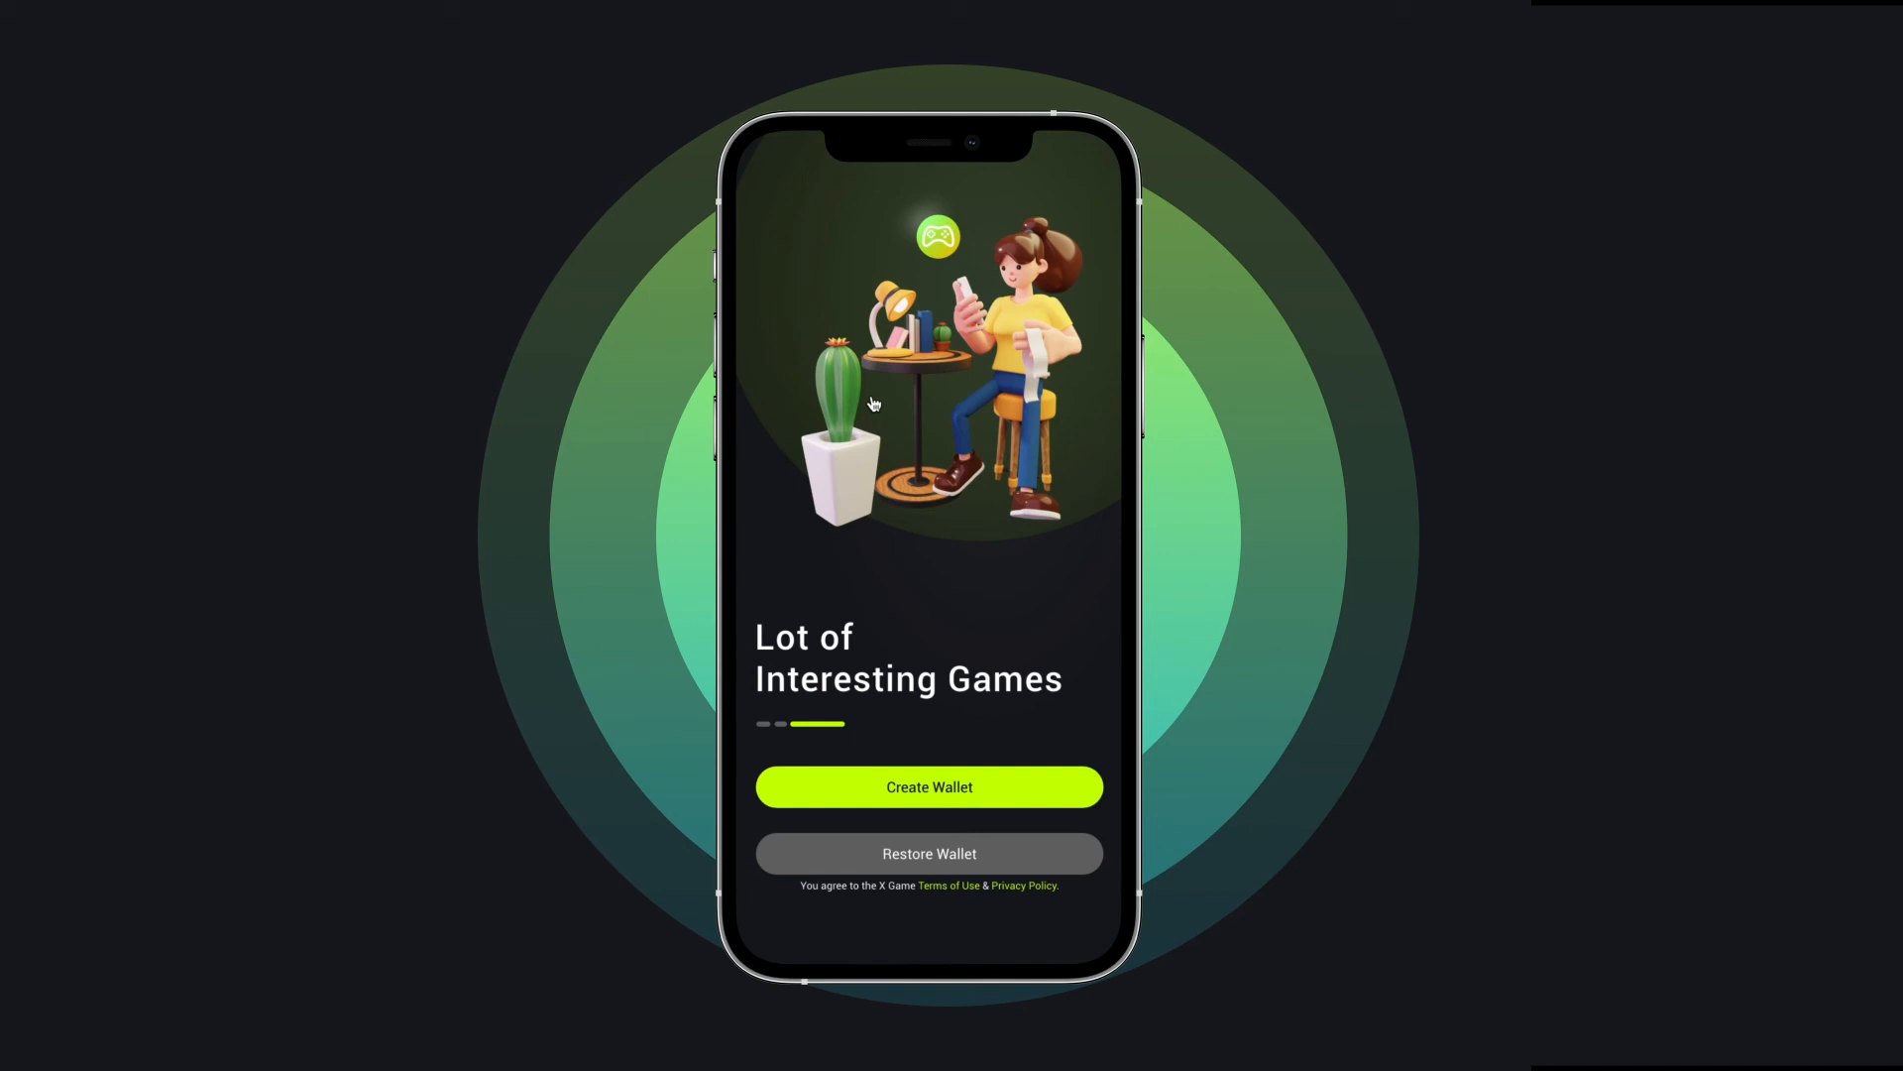
pyautogui.moveTo(771, 313); pyautogui.dragTo(1056, 418)
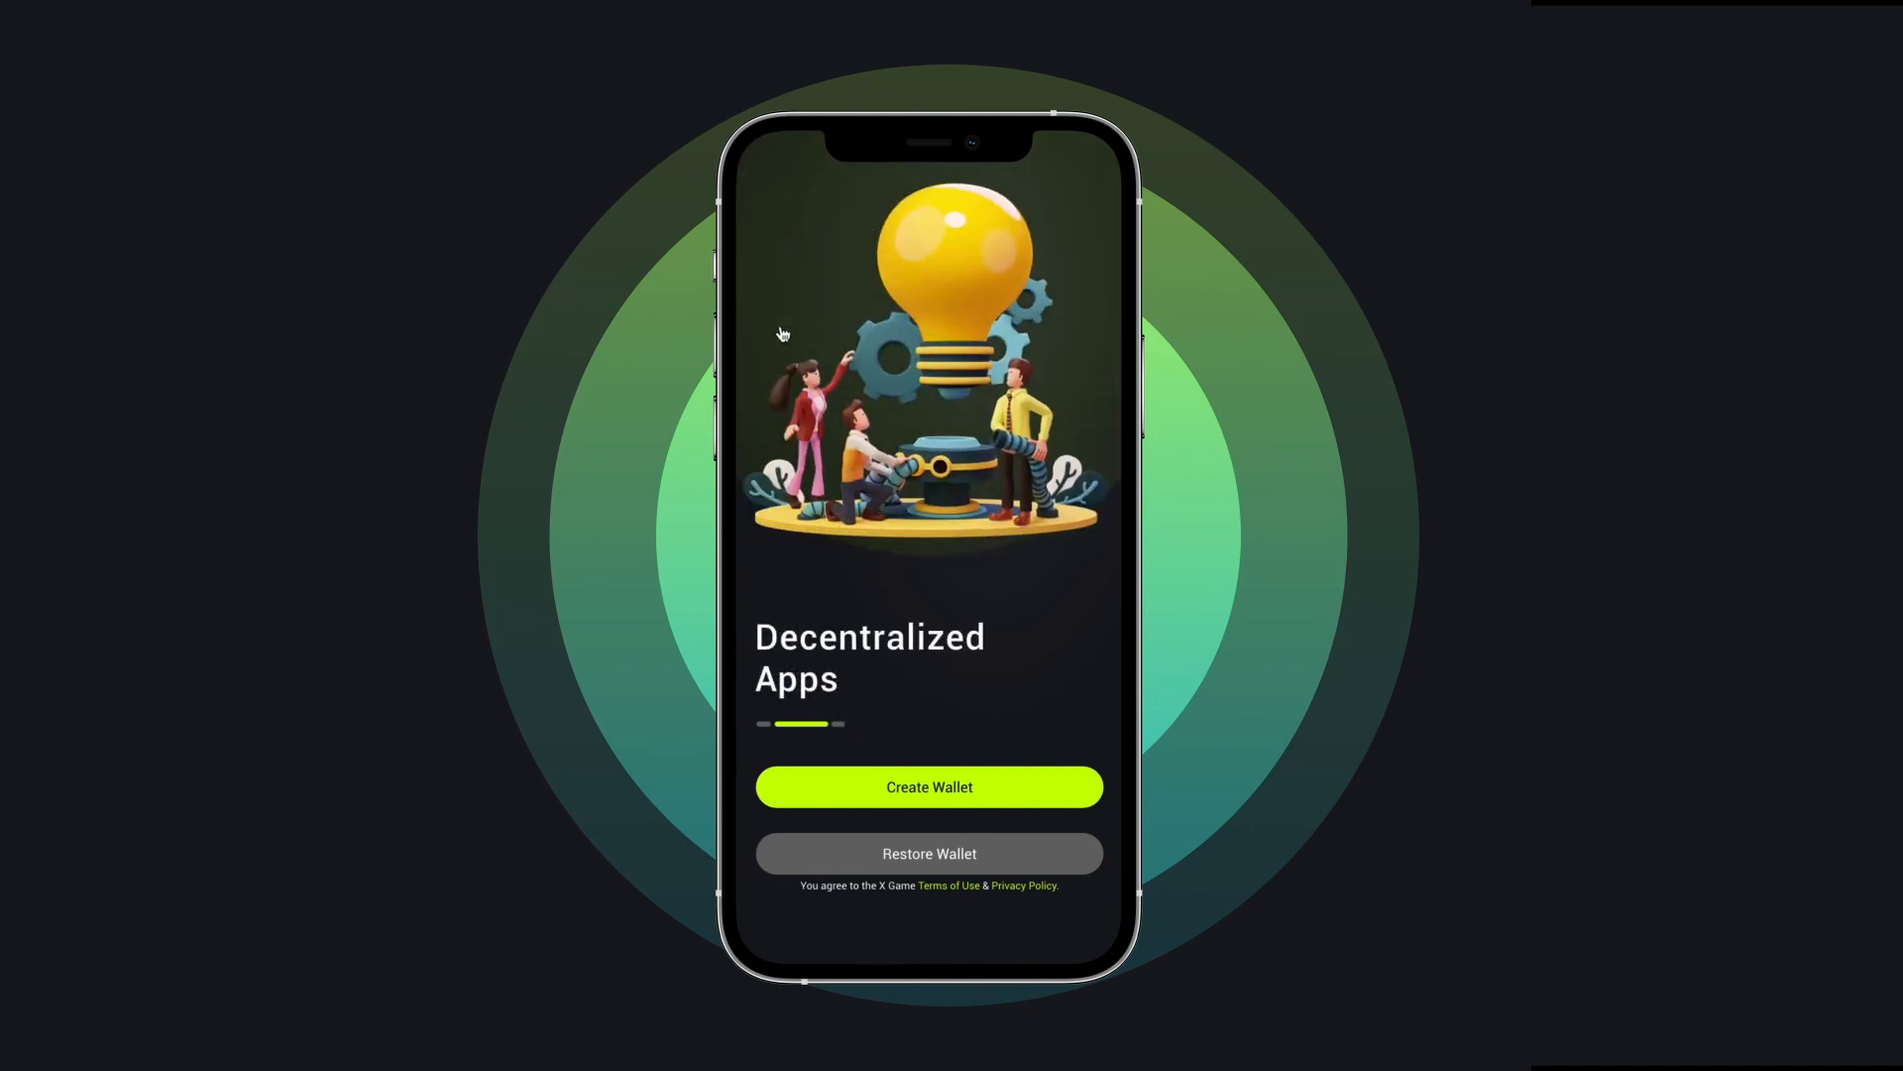